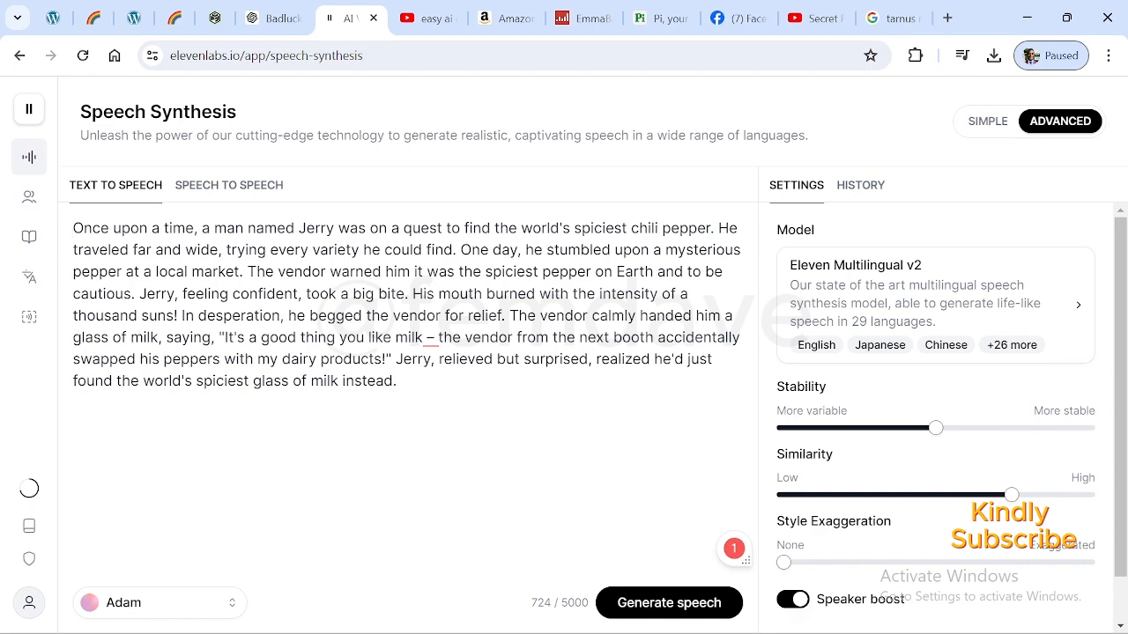
Generate speech from the Jerry chili pepper story with the Adam voice and pause its playback.
left_click_drag(401, 382, 44, 199)
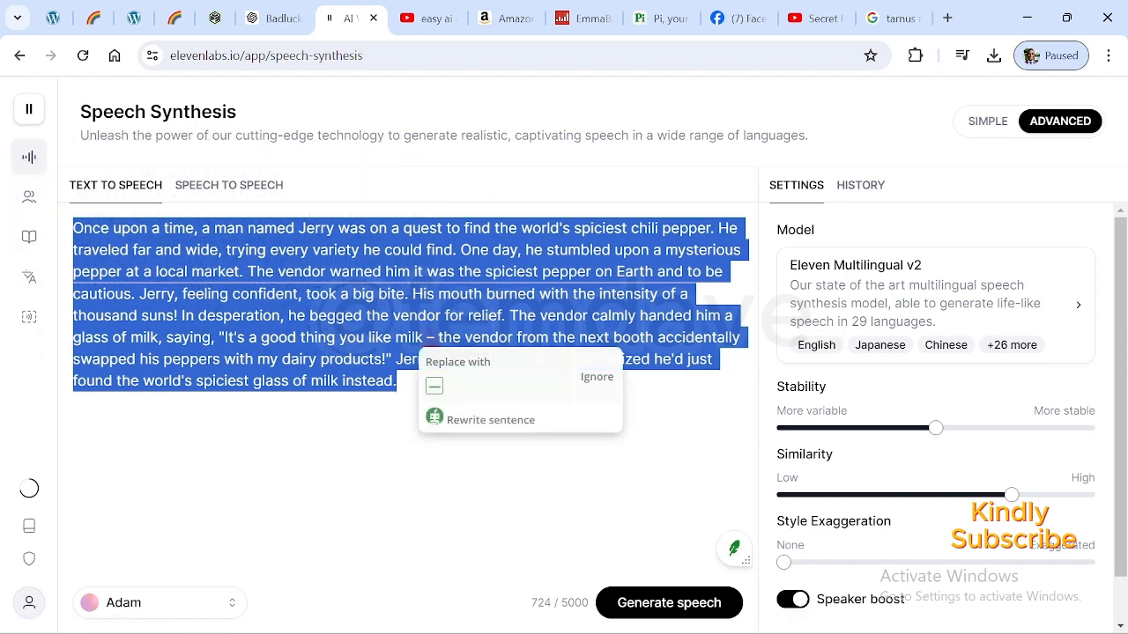
left_click(643, 604)
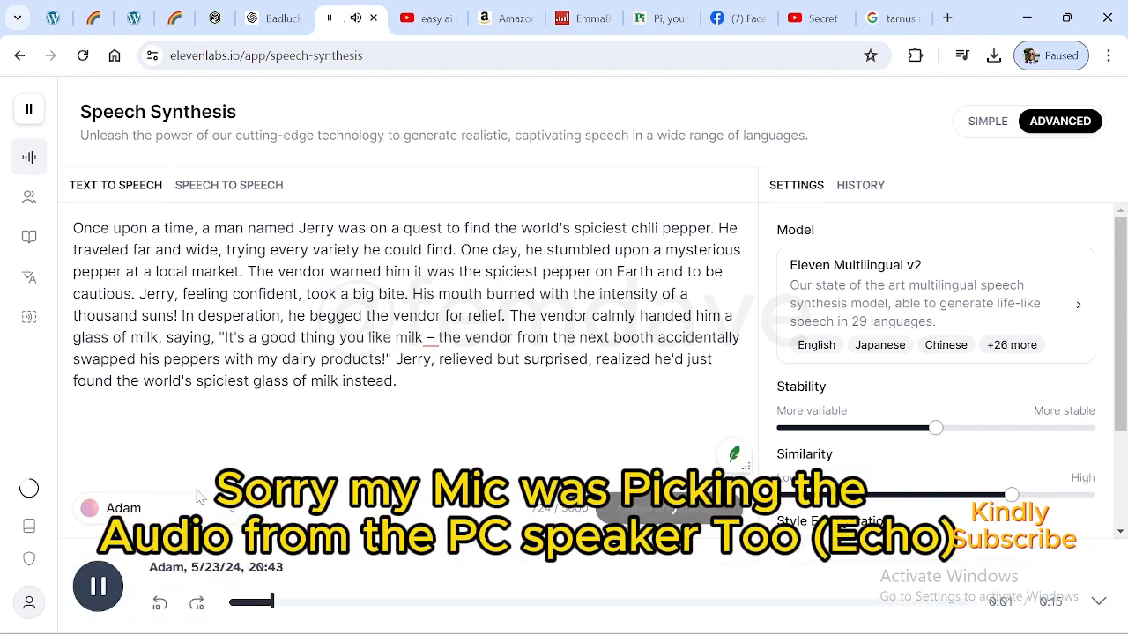
left_click(102, 593)
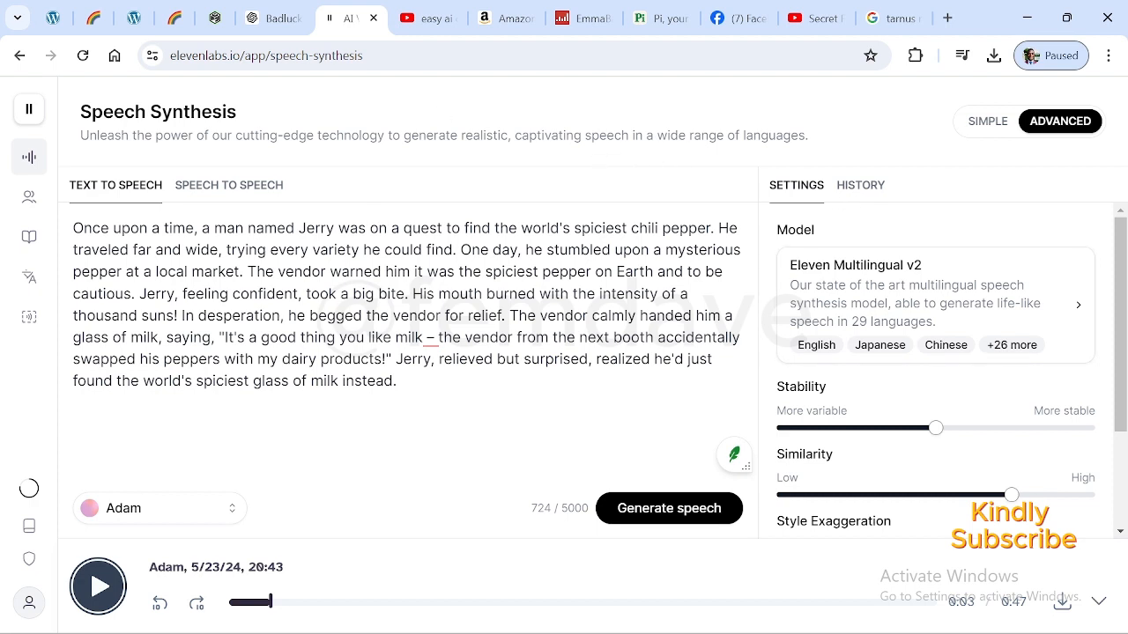
Duplicate the YouTube tab holding the "easy ai content creation" search results.
left_click(266, 29)
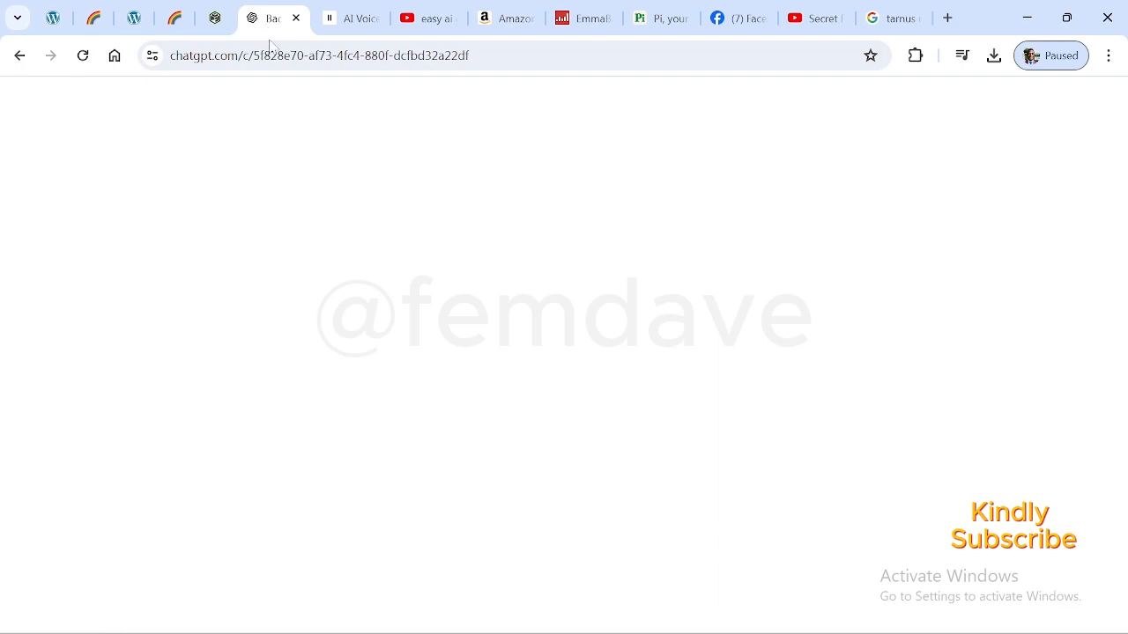
left_click(338, 25)
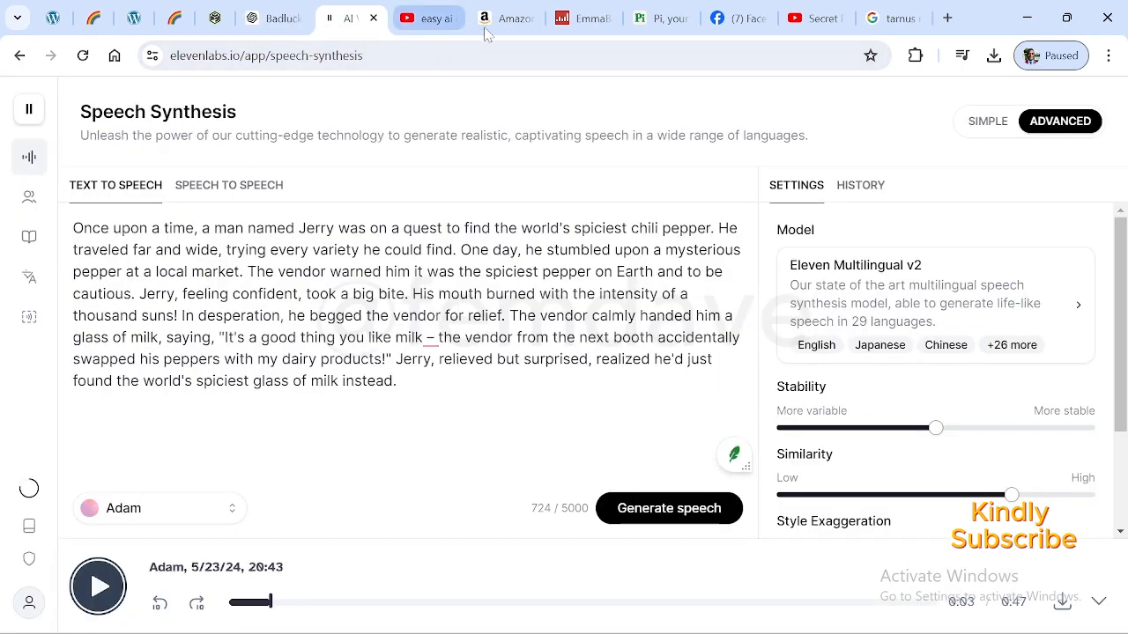
left_click(423, 12)
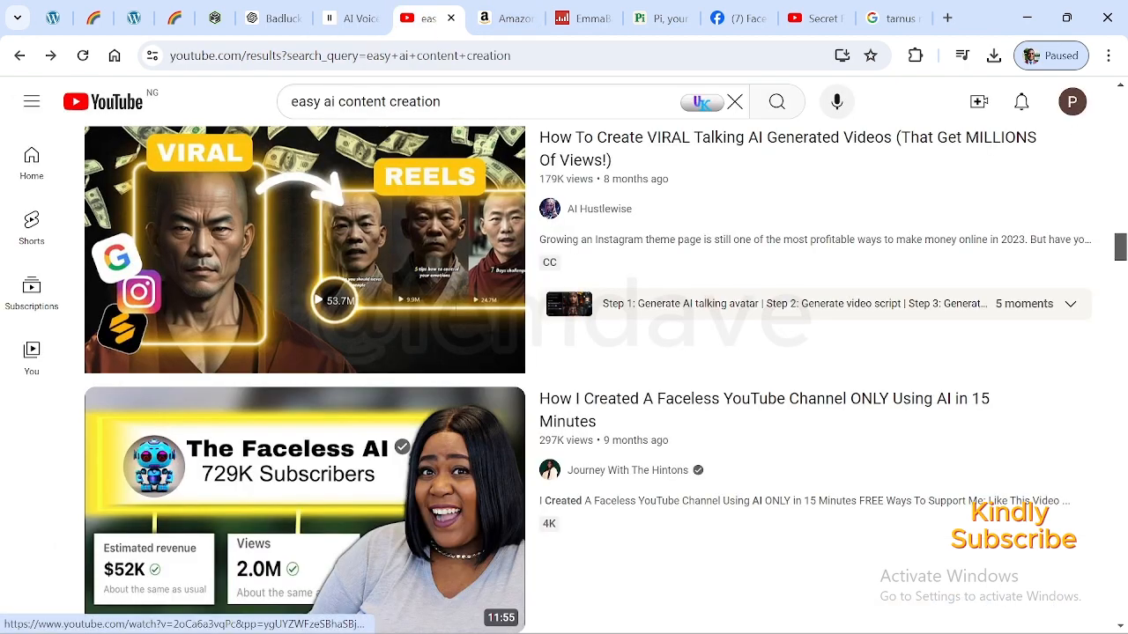
right_click(421, 34)
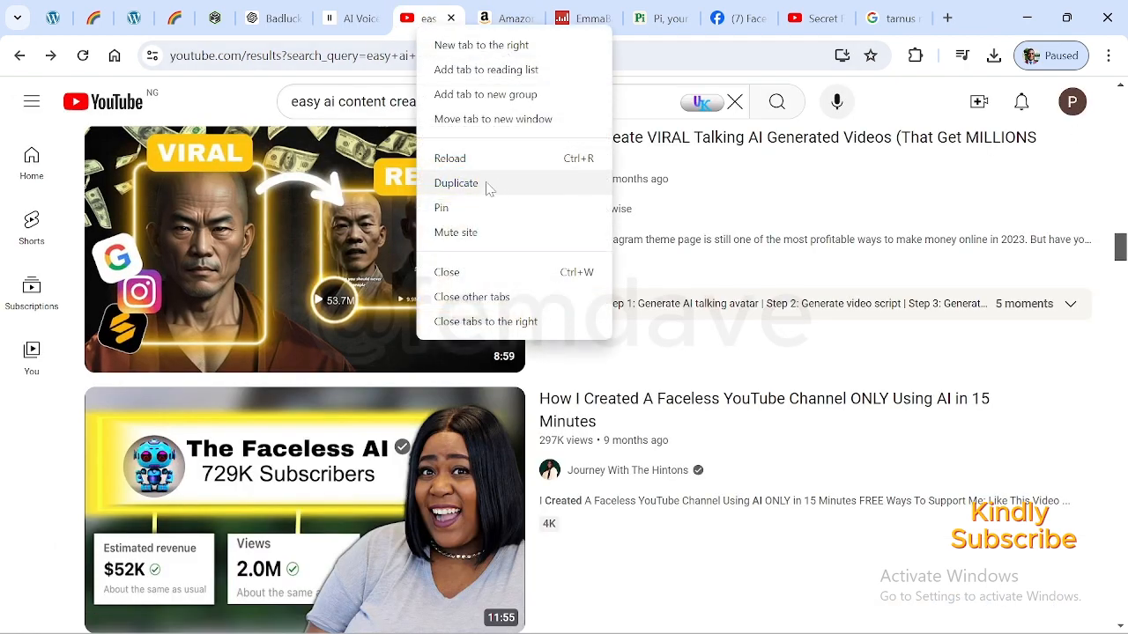
left_click(480, 187)
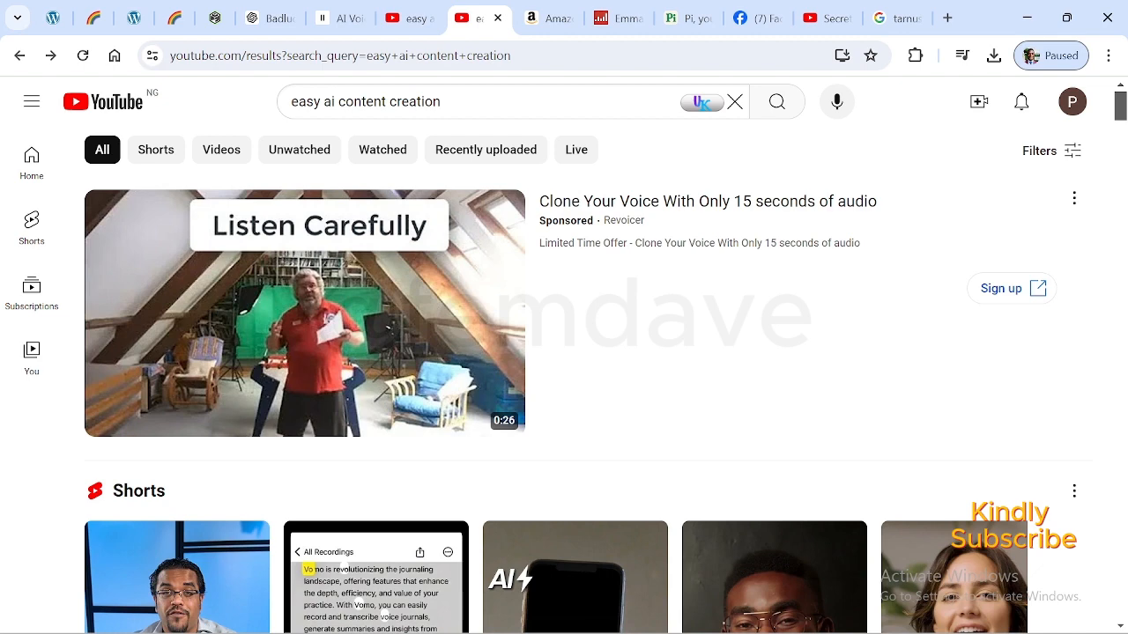
Search YouTube for "elevenlabs unusual activity detected" and look through the suggested fix videos.
left_click_drag(444, 103, 298, 102)
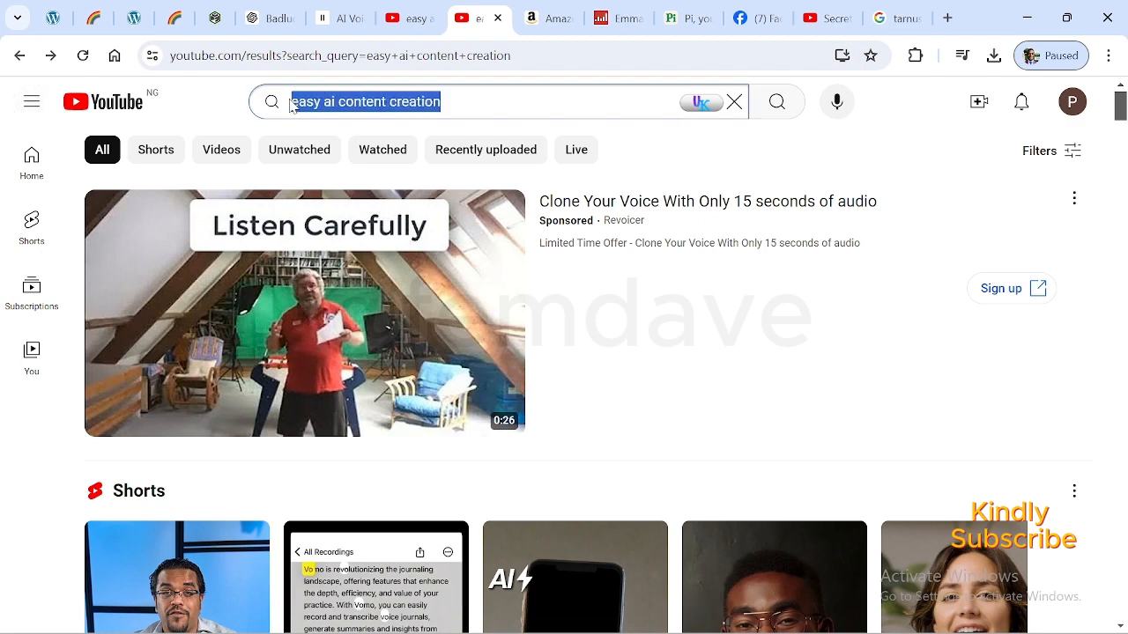
key("BackSpace")
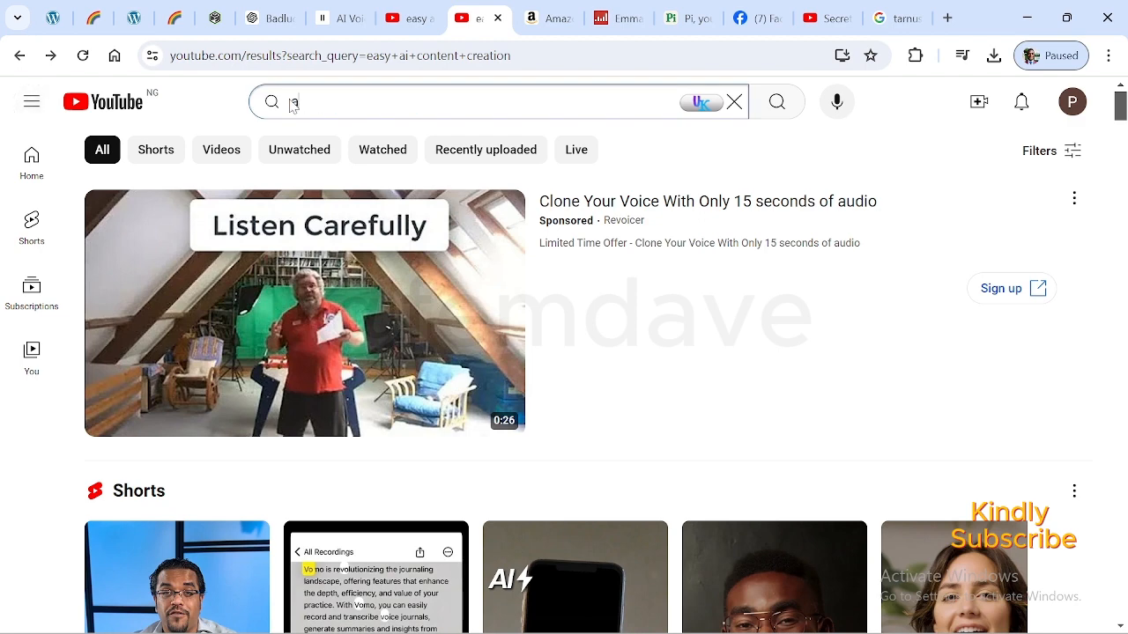
type("elev")
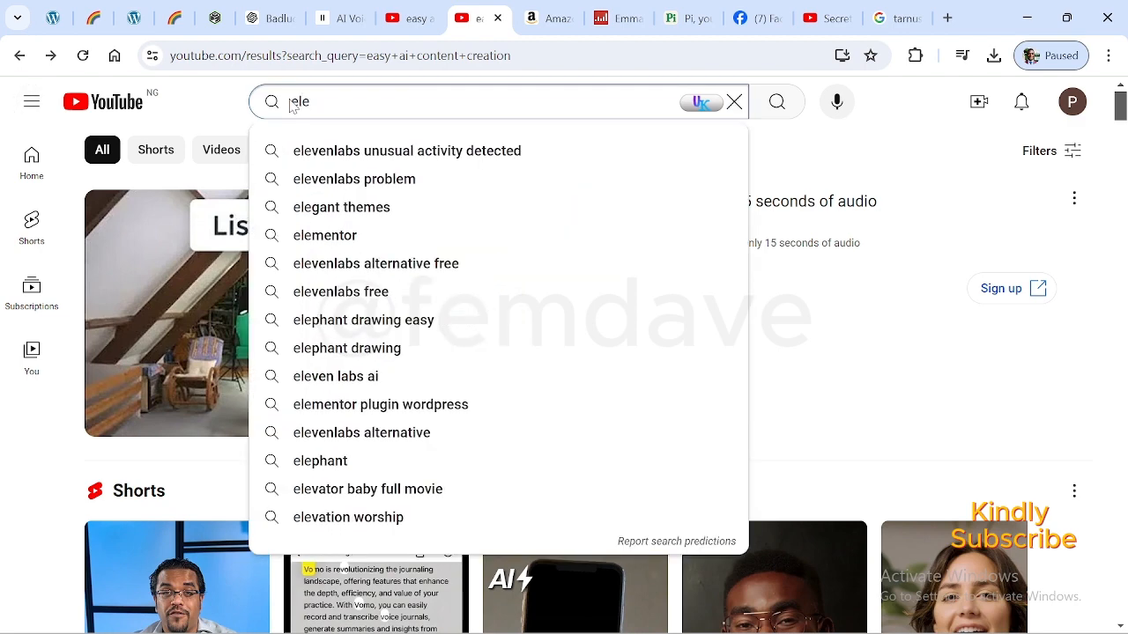
left_click(361, 151)
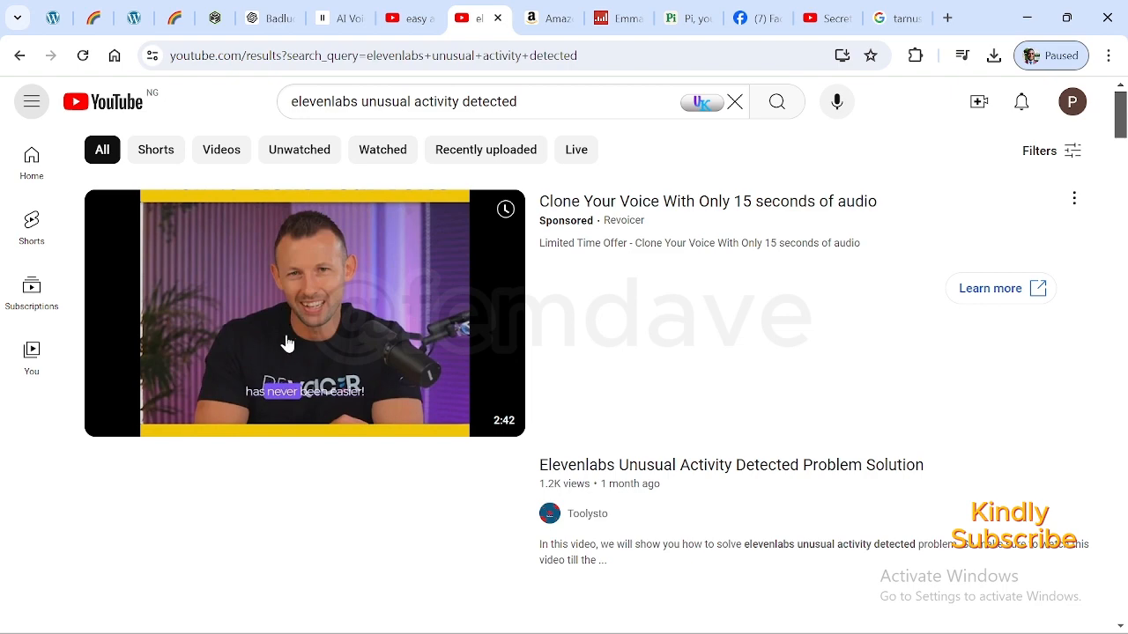
scroll(290, 340, "down", 5)
scroll(415, 227, "up", 2)
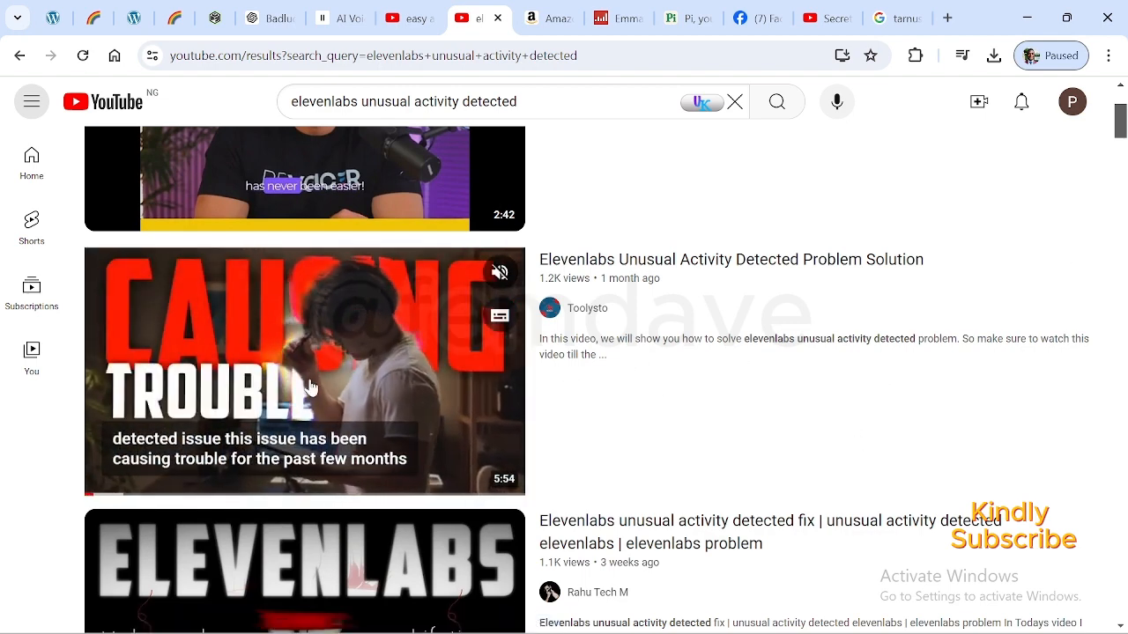
scroll(422, 385, "down", 2)
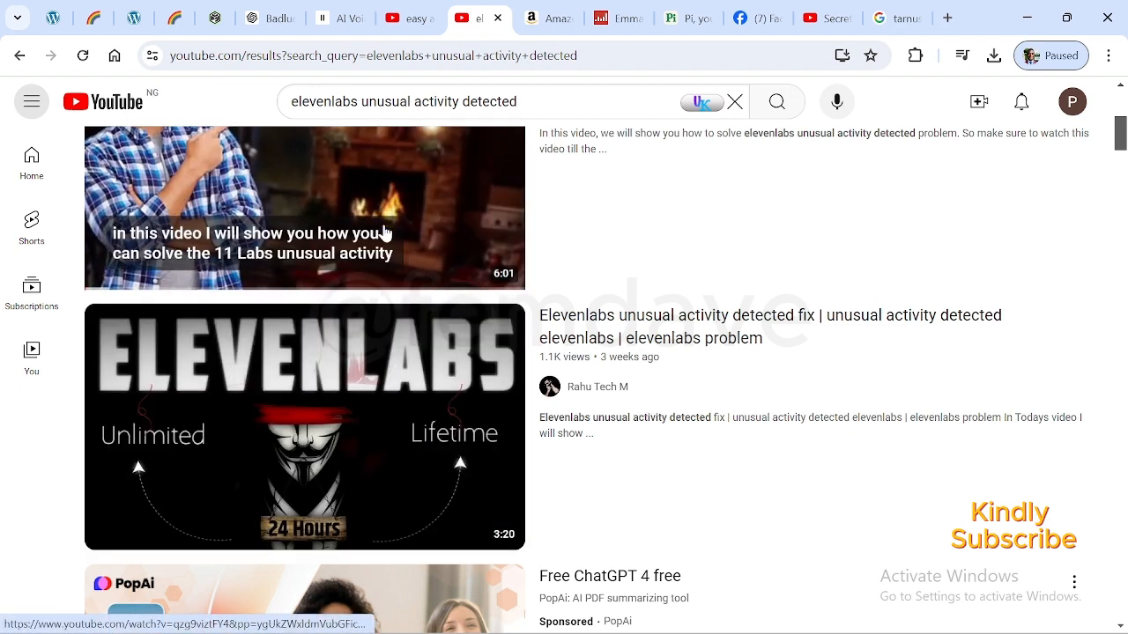
Copy the YouTube search phrase "elevenlabs unusual activity detected" and run it as a Google search in the same browser tab.
left_click(279, 102)
right_click(344, 107)
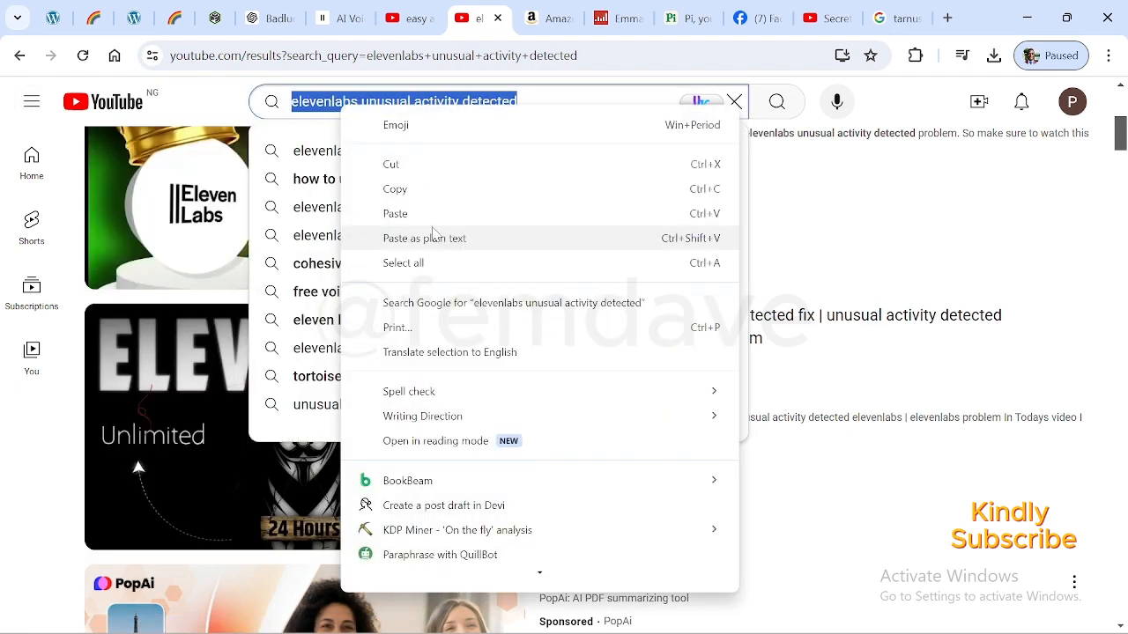
left_click(427, 187)
left_click(602, 22)
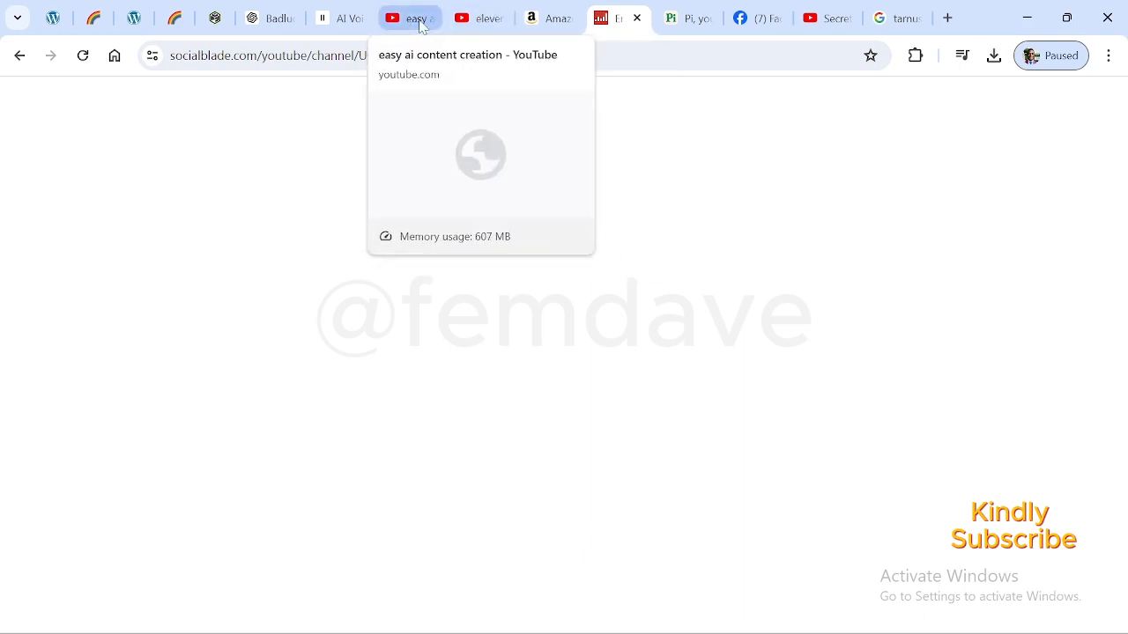
left_click(480, 17)
left_click(293, 55)
right_click(293, 56)
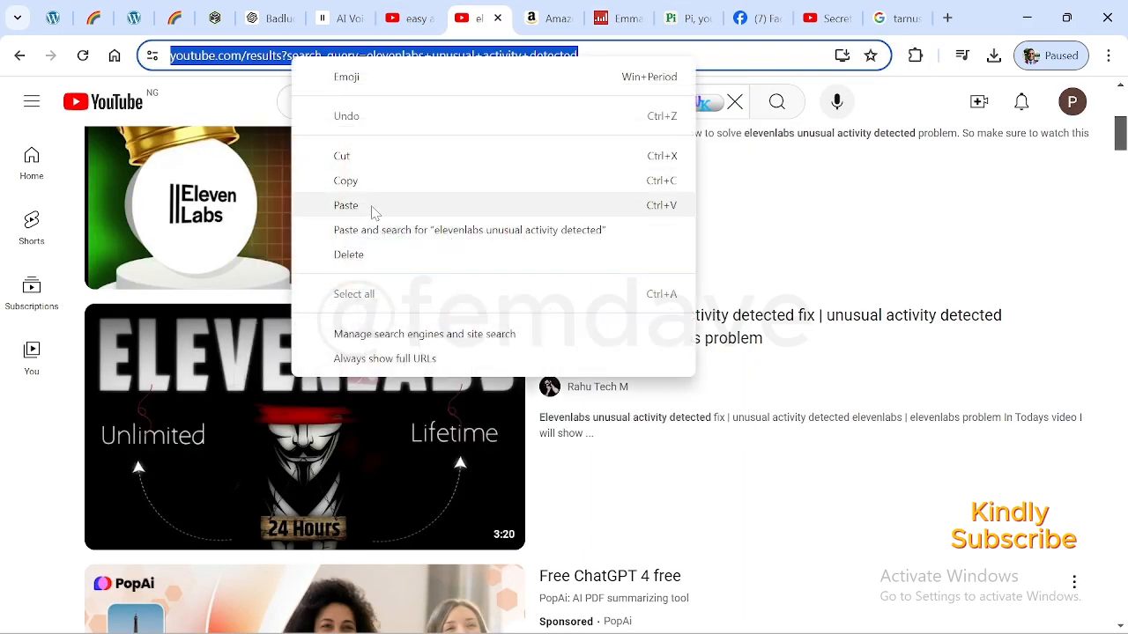
left_click(370, 205)
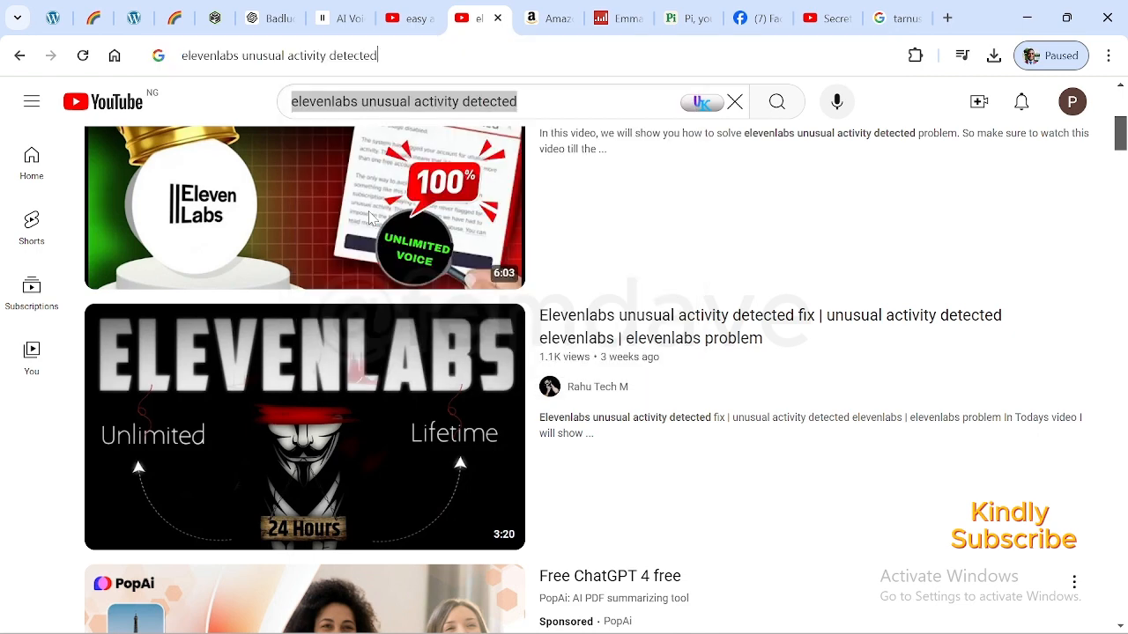
key("Return")
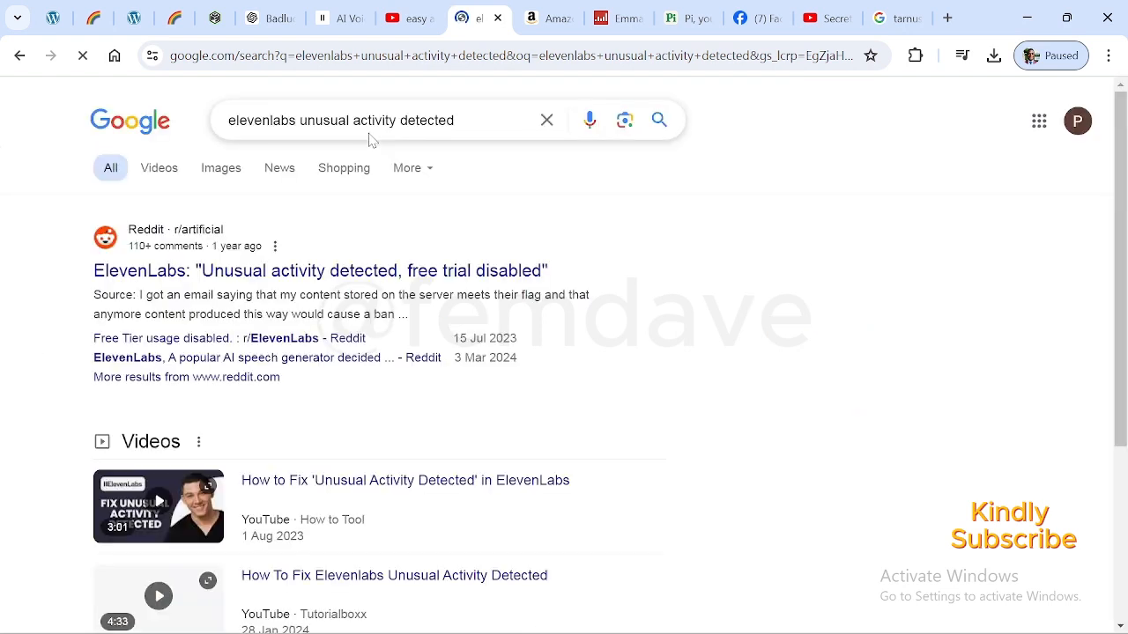
Browse the Google image results and preview the Reddit phone screenshot of the ElevenLabs unusual activity notice.
left_click(231, 176)
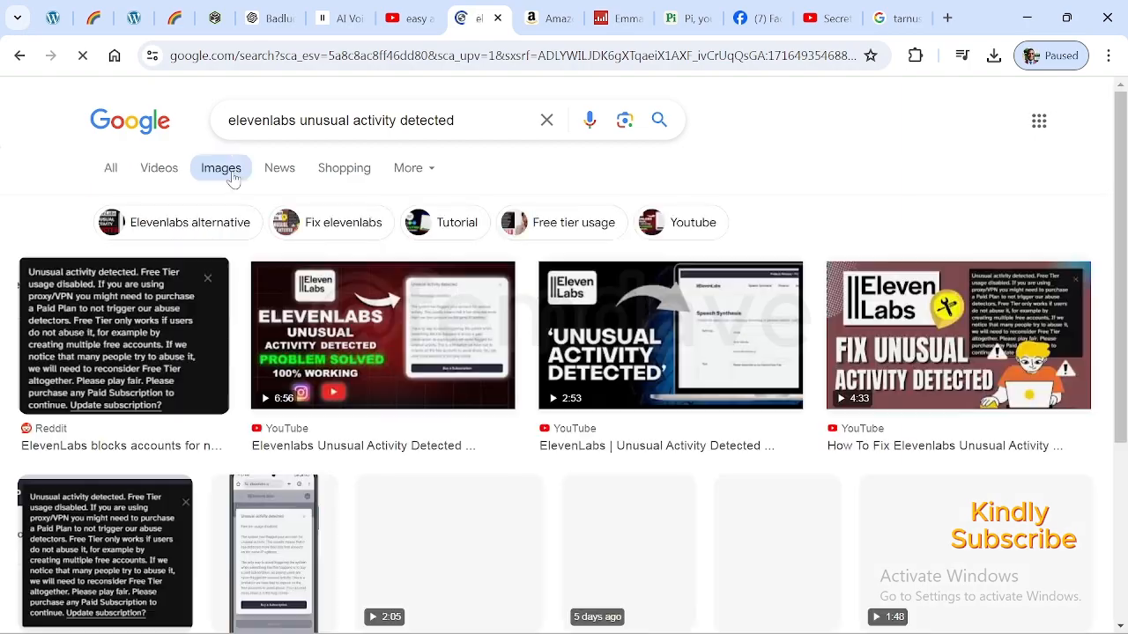
scroll(608, 480, "down", 2)
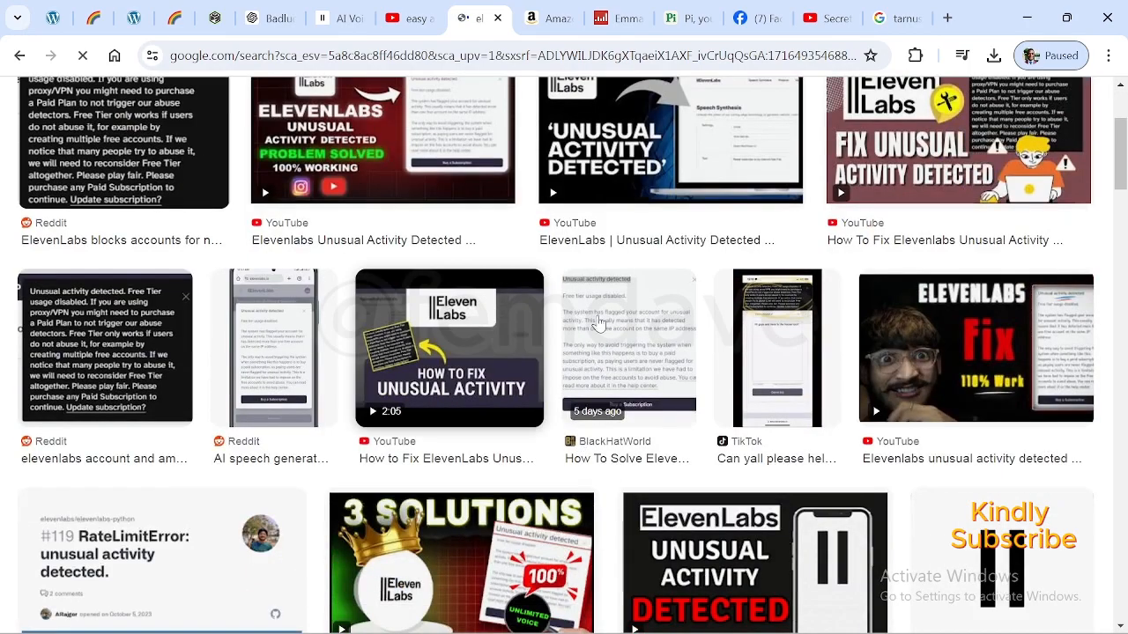
scroll(411, 363, "down", 2)
scroll(309, 352, "up", 2)
scroll(367, 430, "down", 4)
scroll(387, 370, "up", 4)
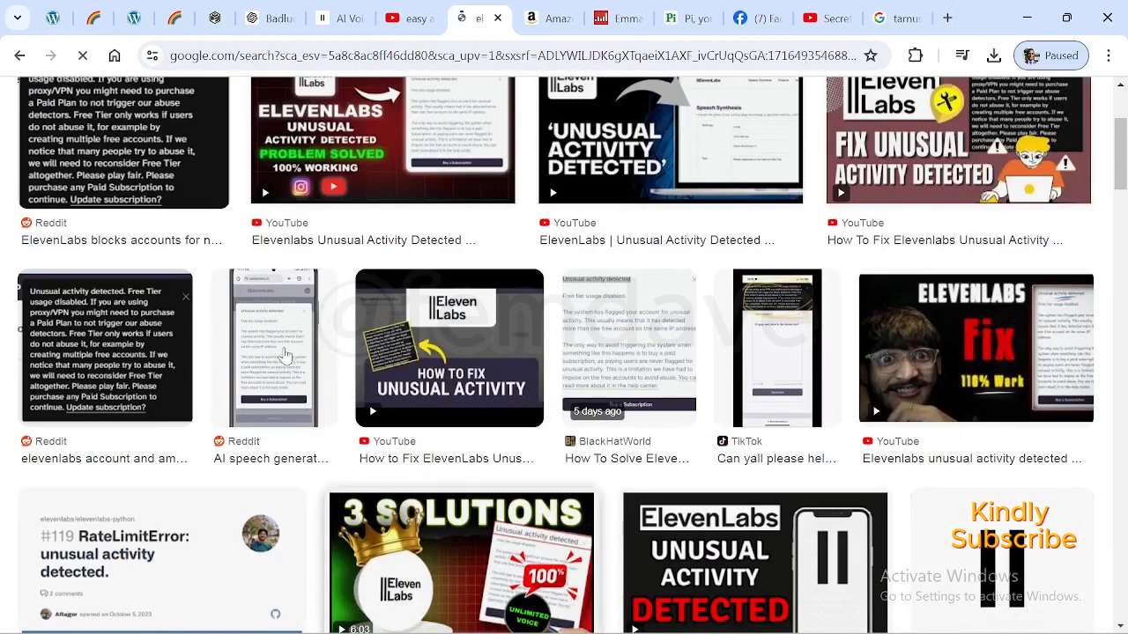
left_click(262, 356)
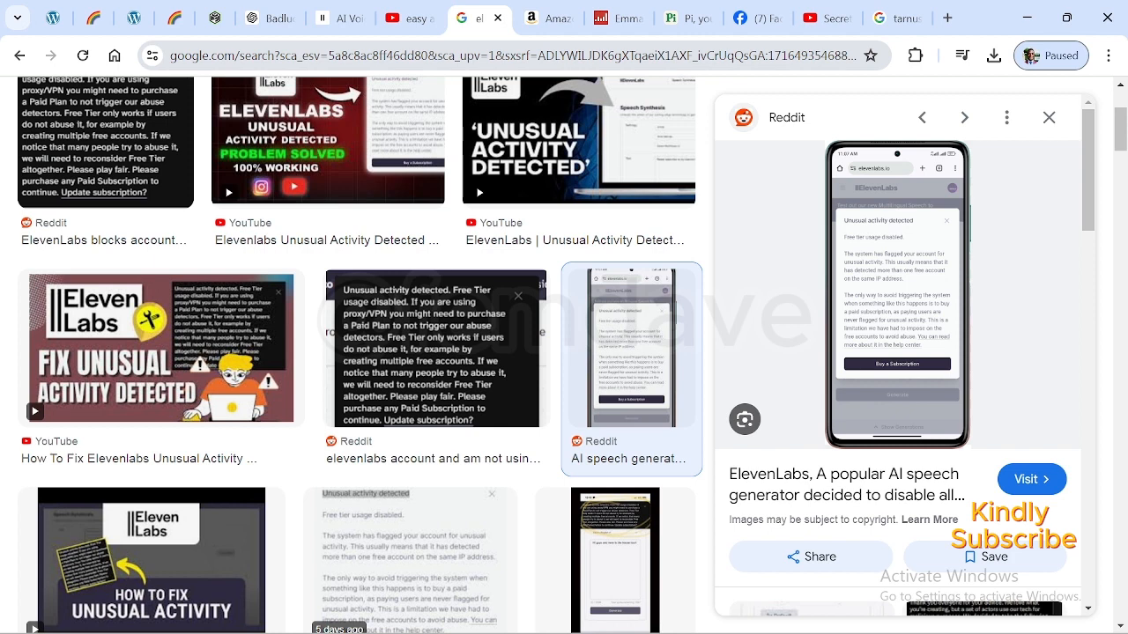
mouse_move(331, 12)
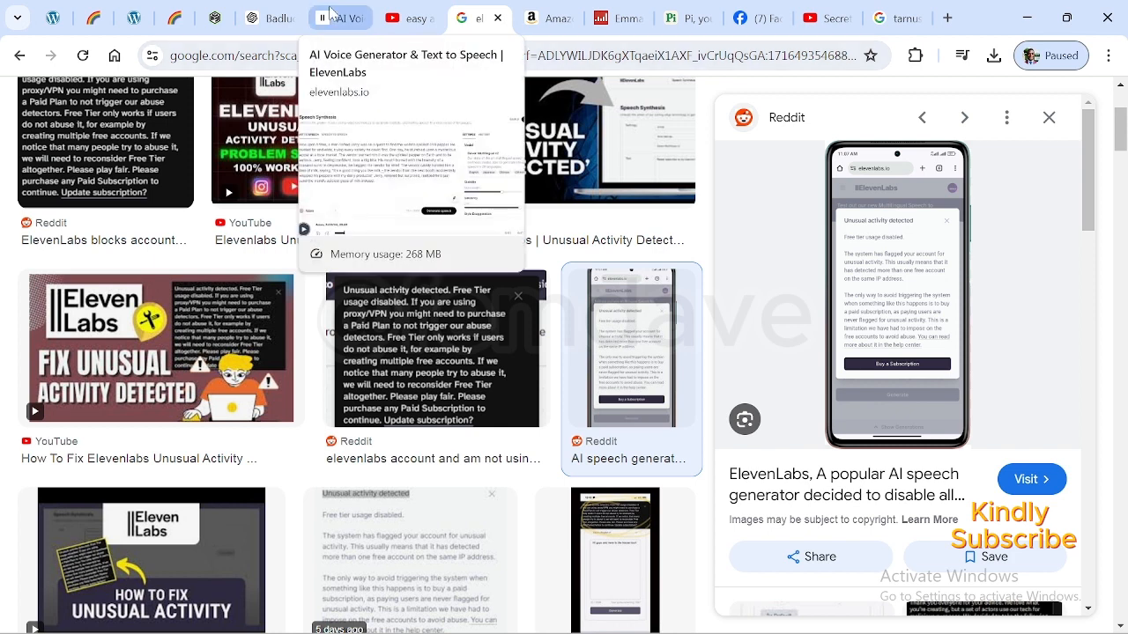
left_click(219, 15)
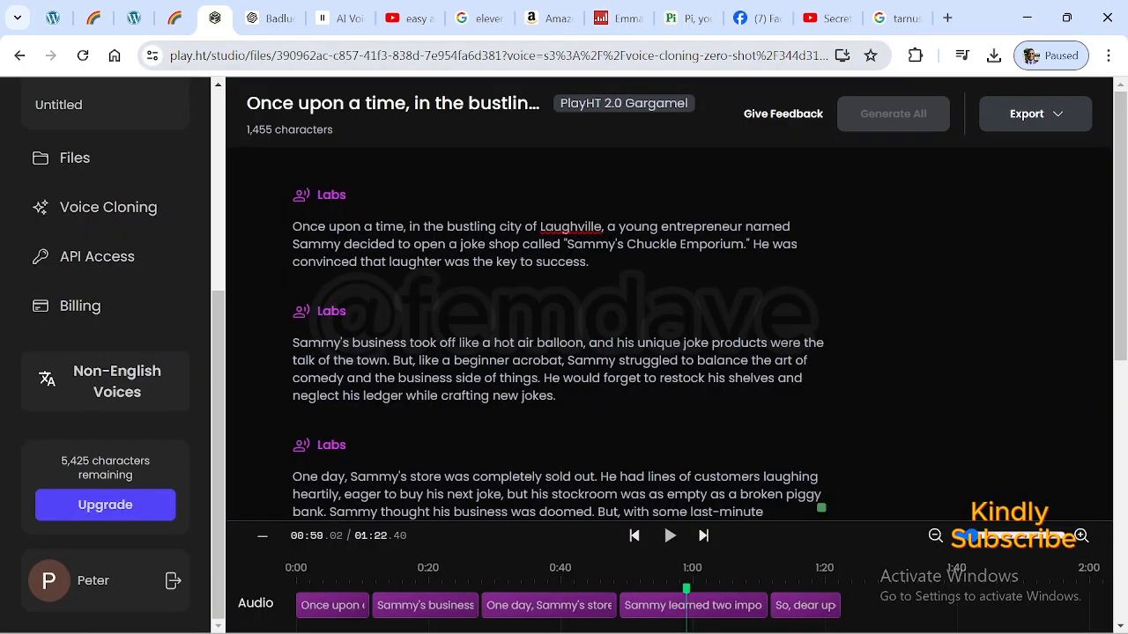
left_click_drag(170, 55, 247, 55)
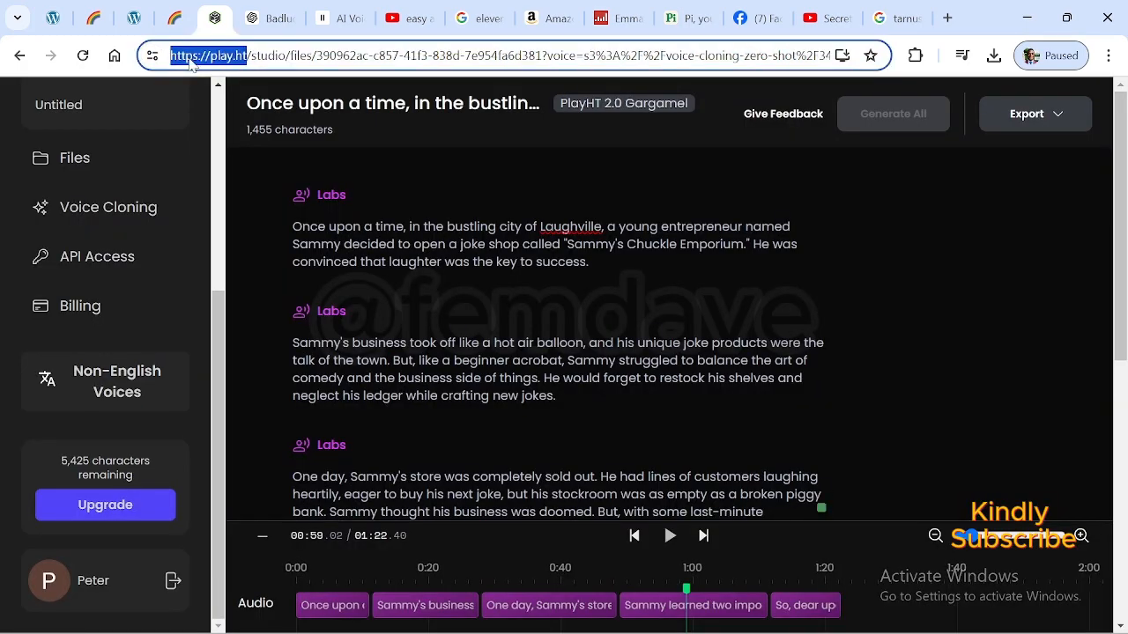
right_click(189, 58)
left_click(243, 181)
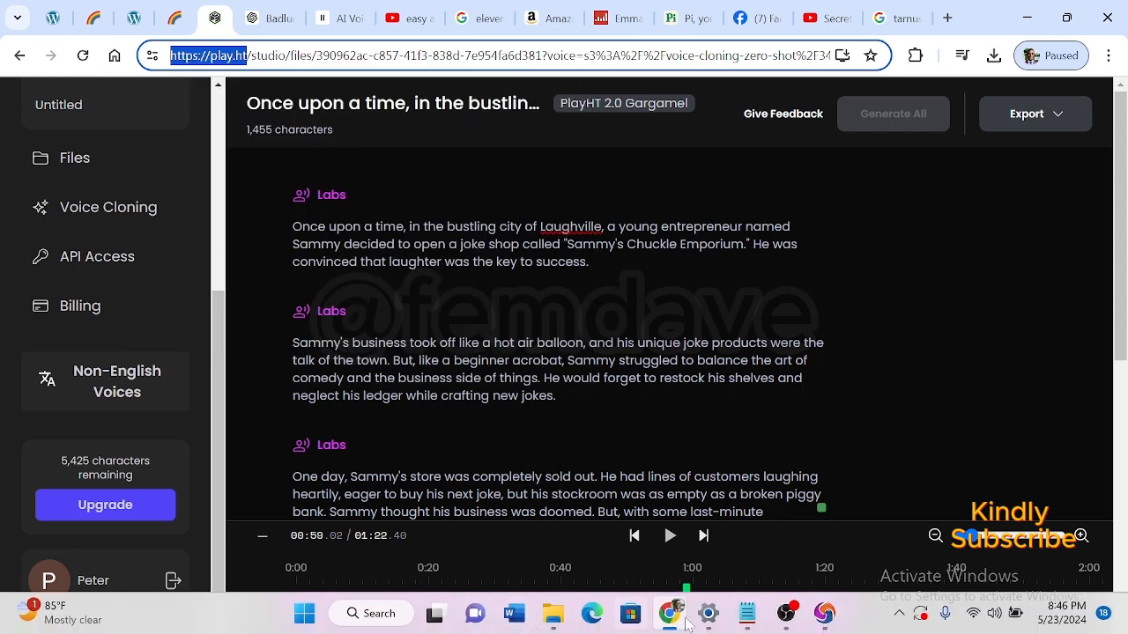
Switch to the other browser window and load the copied play.ht address in its Google tab.
left_click(824, 614)
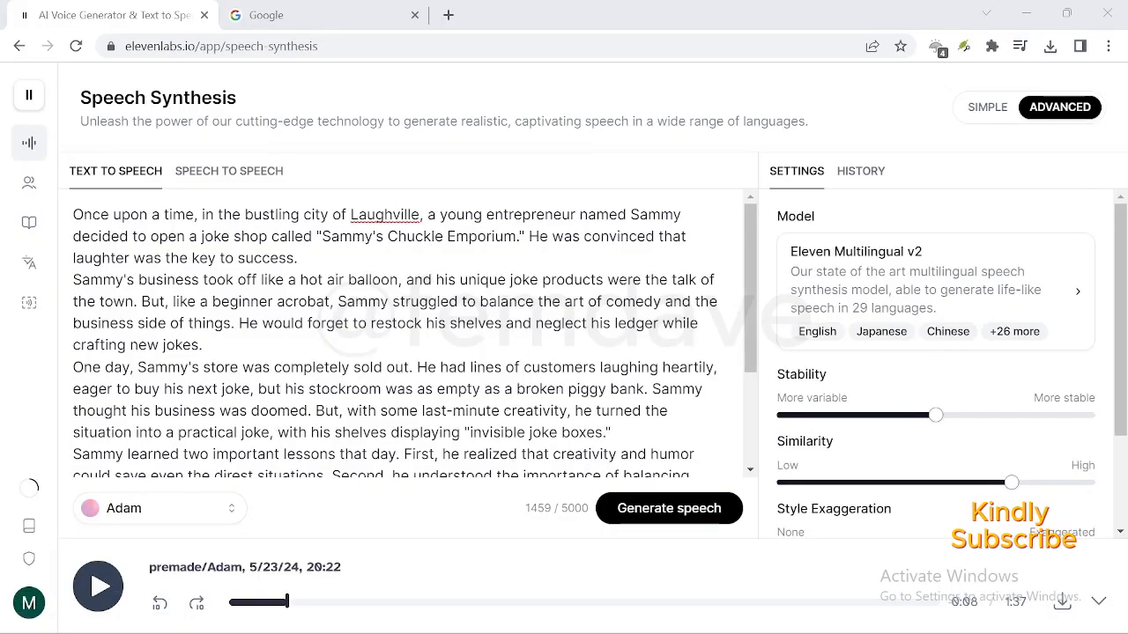
left_click(275, 15)
left_click(158, 46)
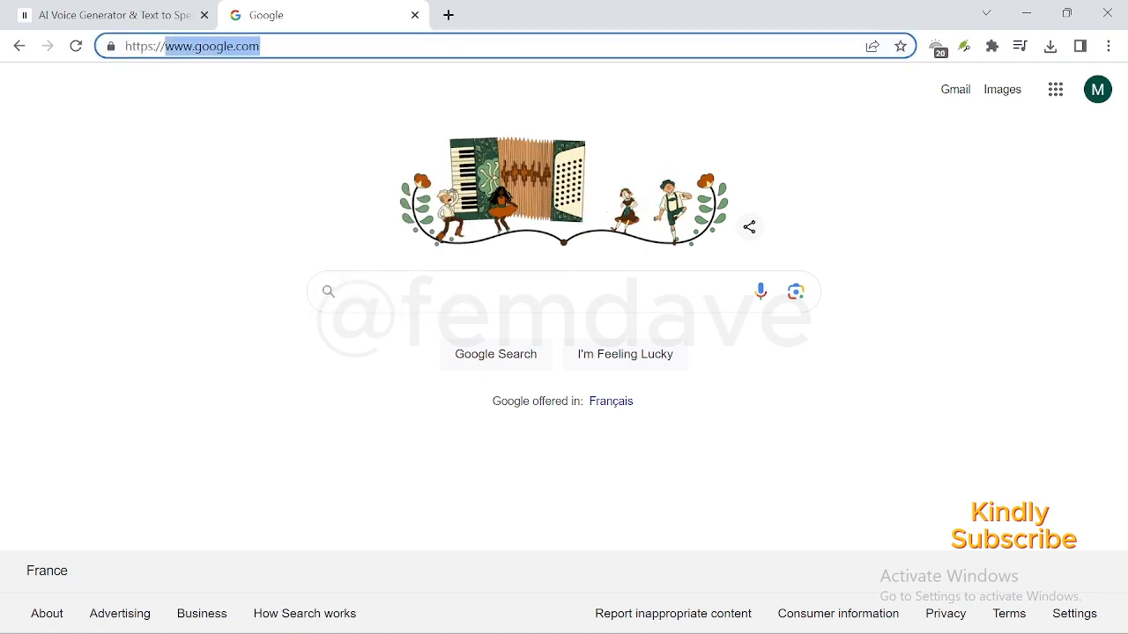
left_click(111, 45)
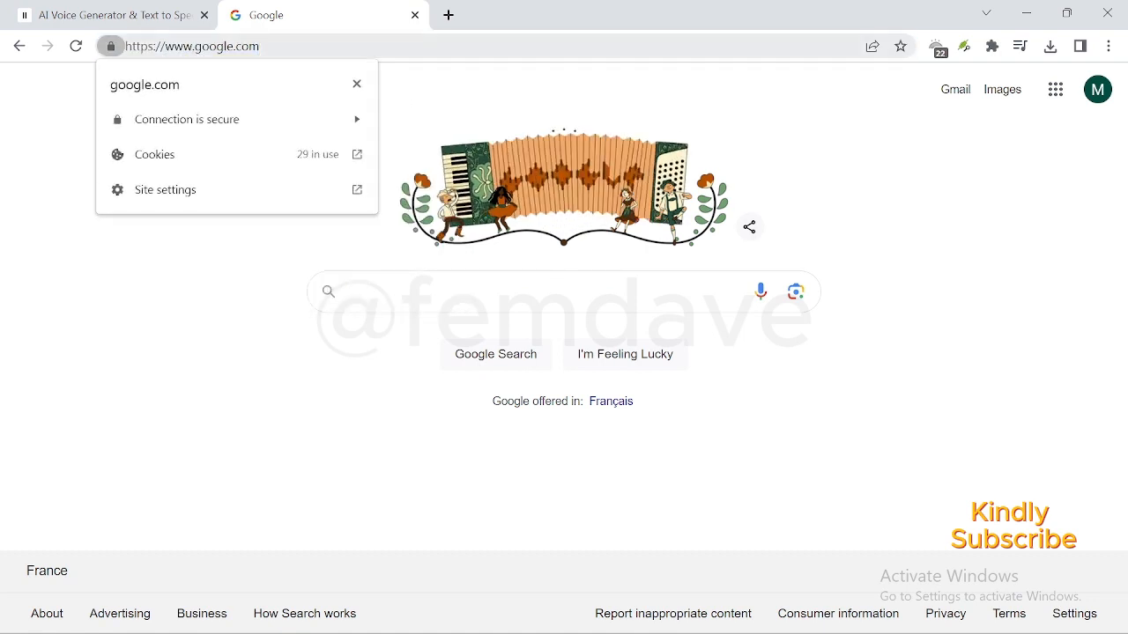
right_click(150, 43)
left_click(219, 181)
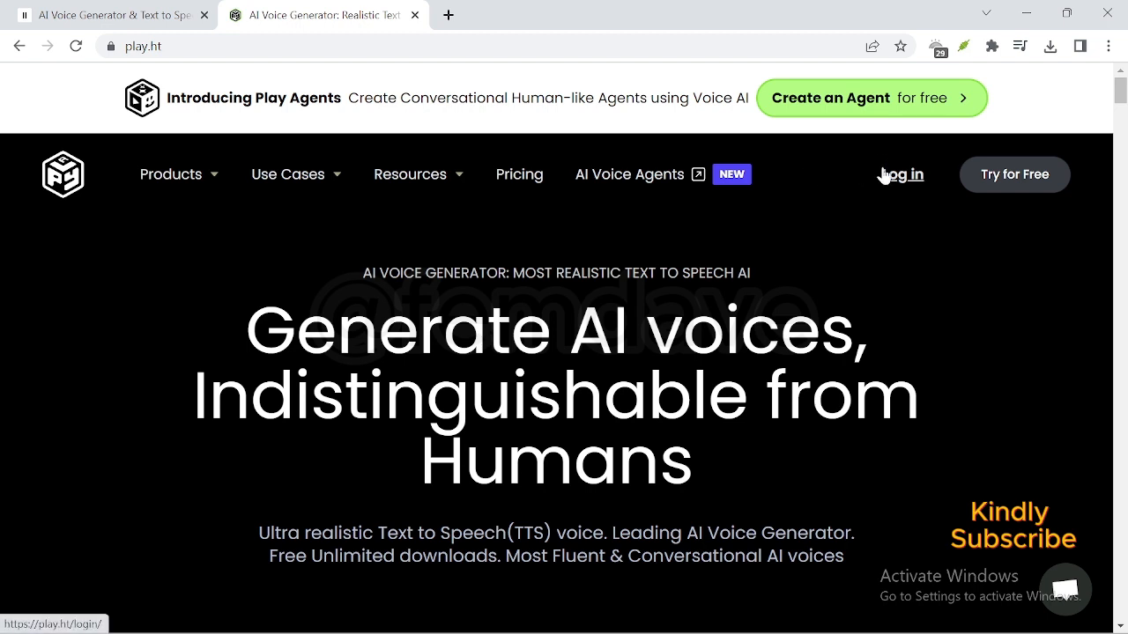
Review the rest of the Sammy joke shop script in ElevenLabs and return to the play.ht homepage.
left_click(146, 15)
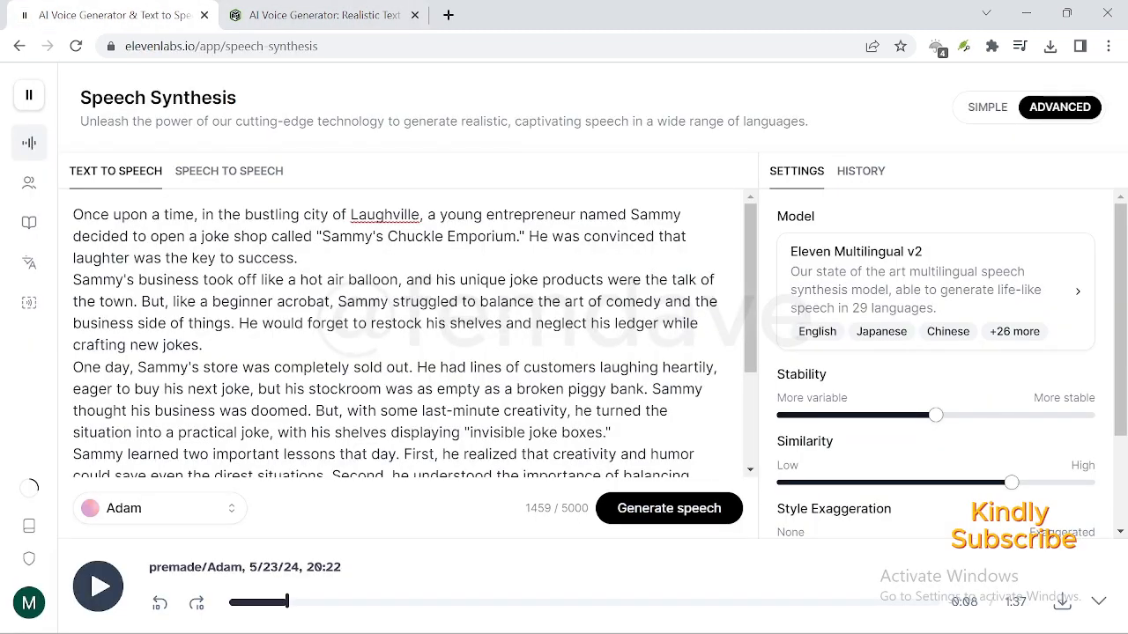
scroll(406, 335, "down", 3)
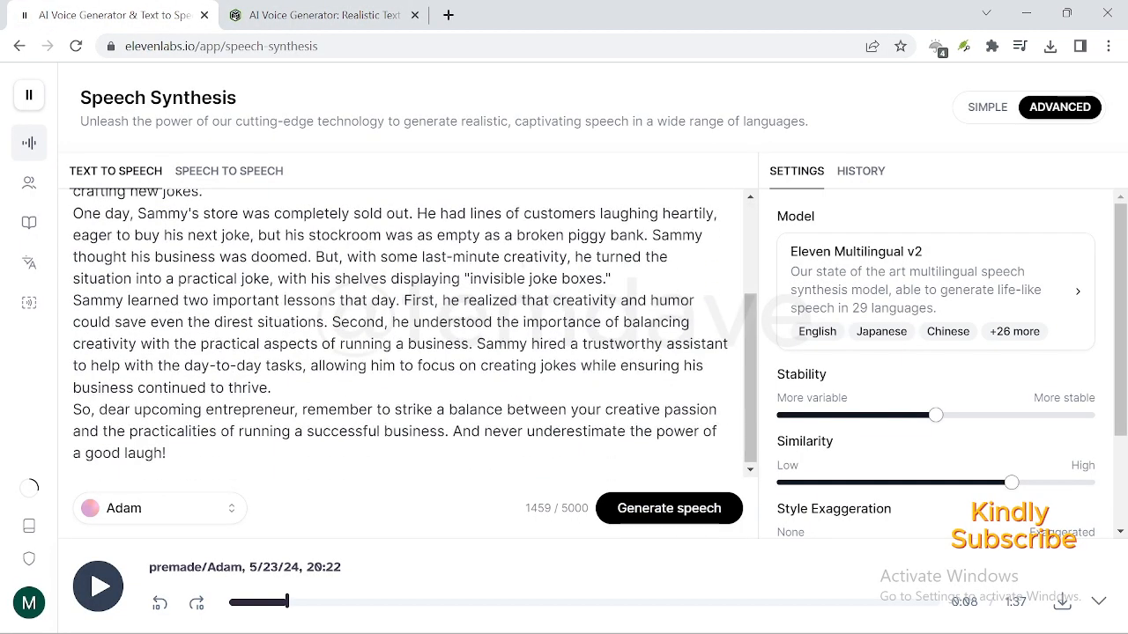
left_click(296, 19)
left_click(106, 18)
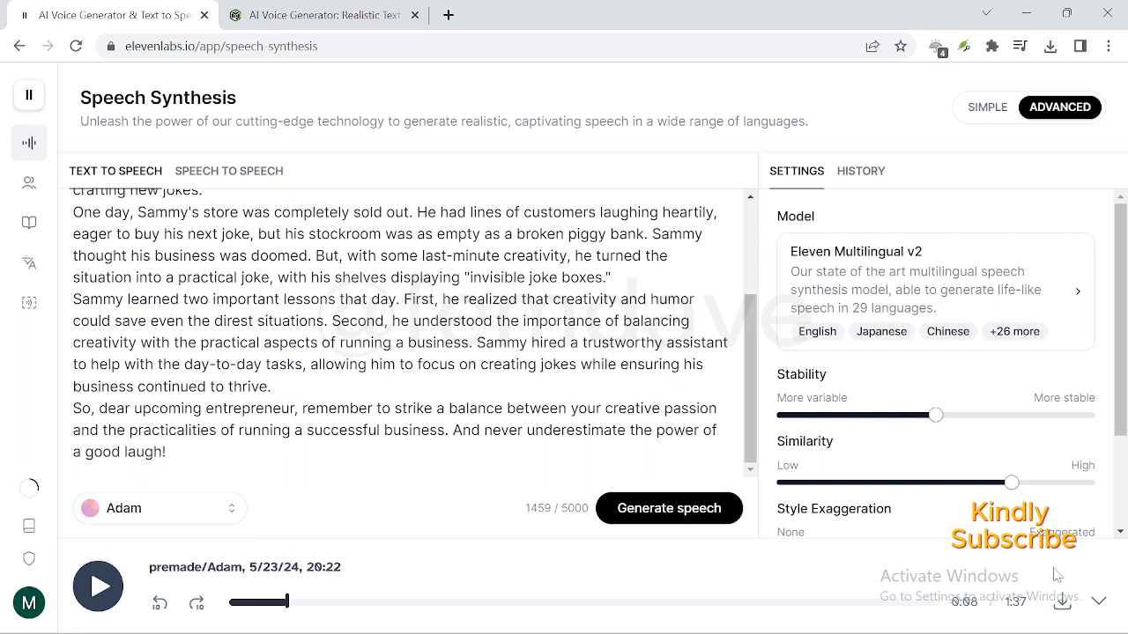
left_click(309, 21)
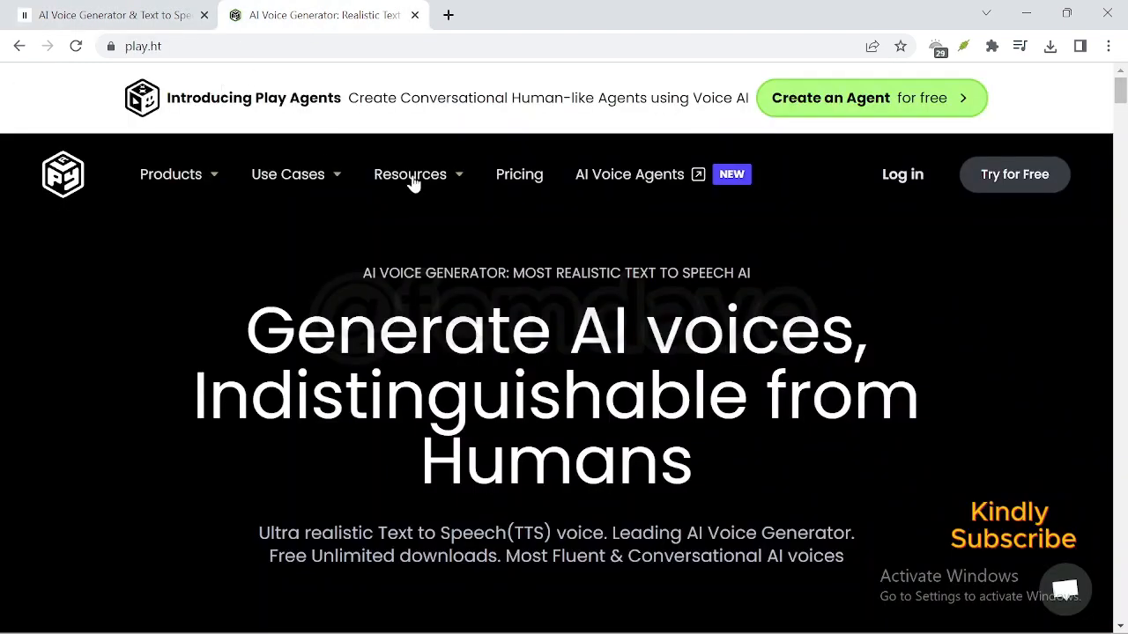
Log in to PlayHT with Google and answer the onboarding questions with Individual, Podcasts / Audiobooks and Podcasts.
left_click(899, 178)
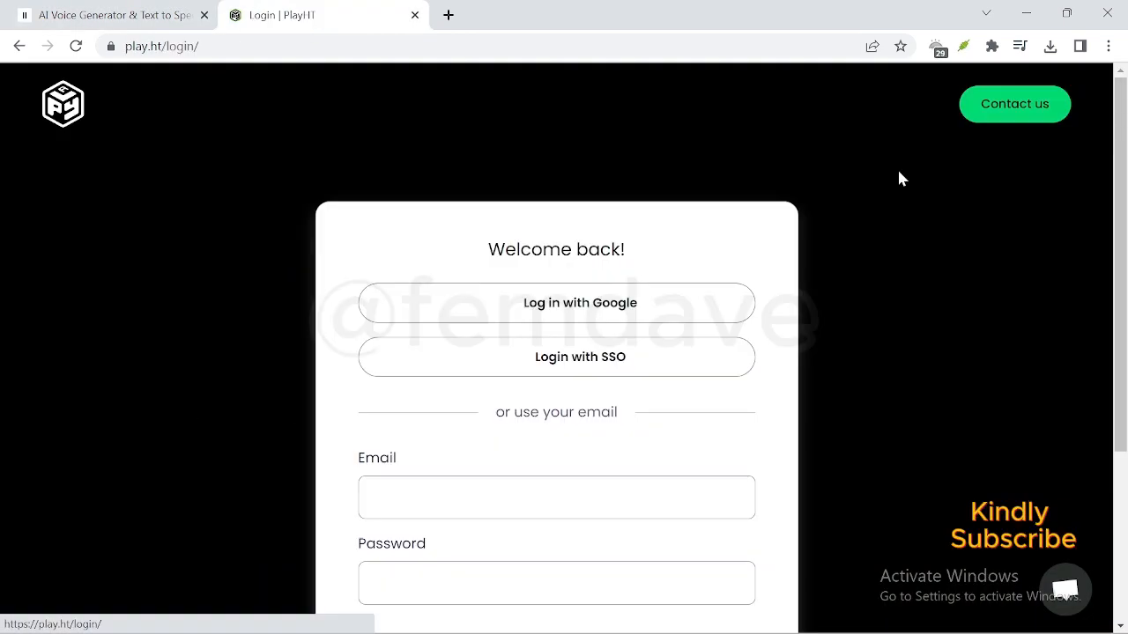
left_click(537, 313)
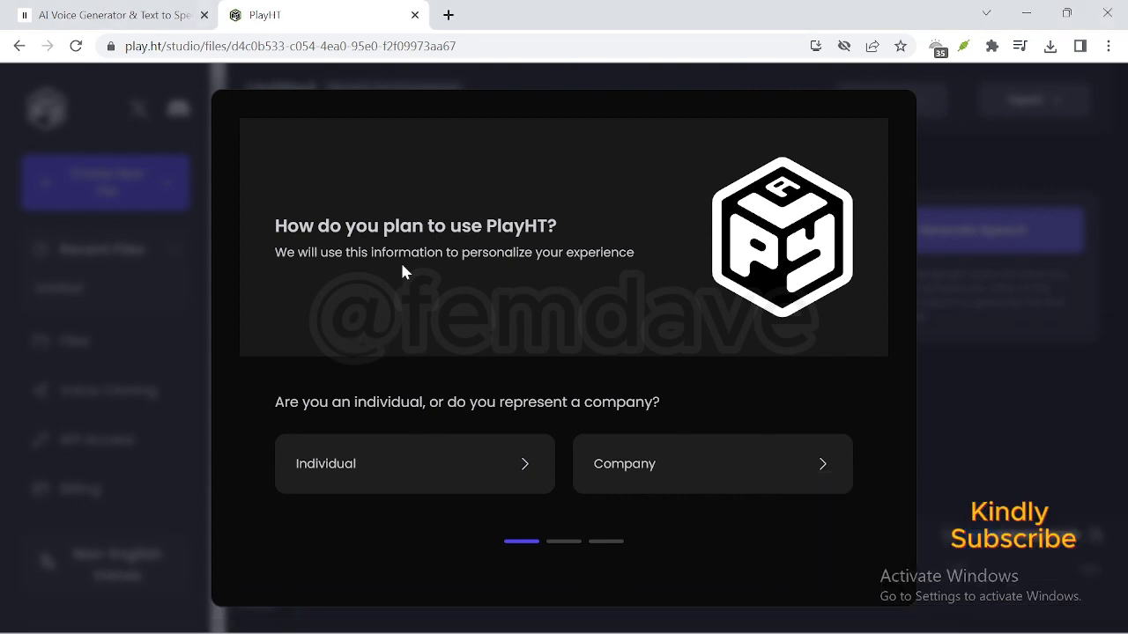
left_click(344, 463)
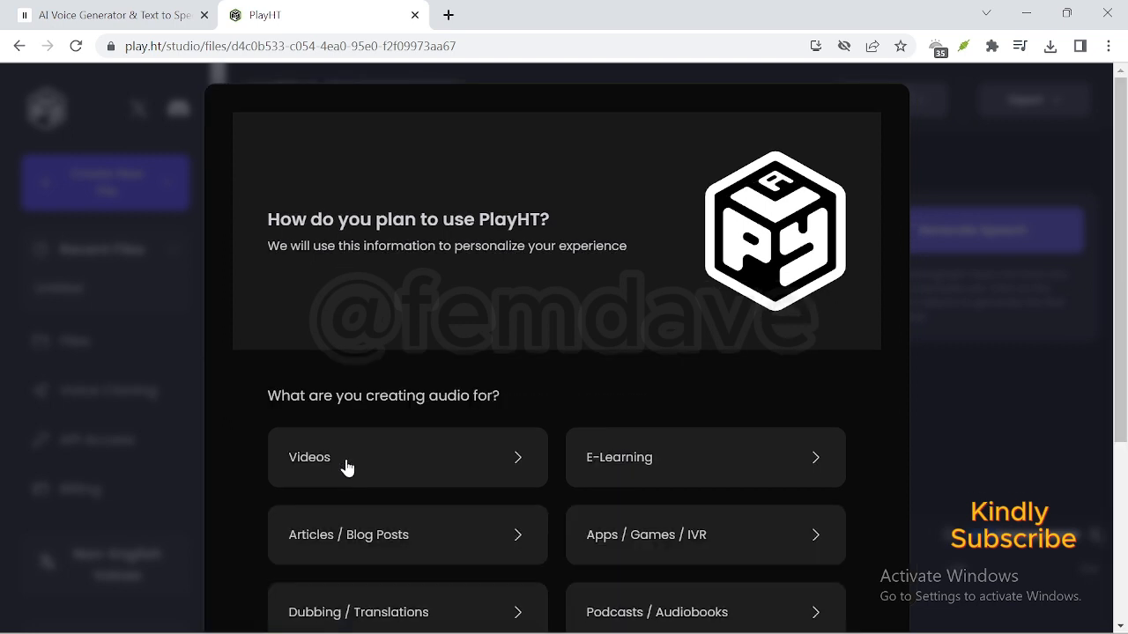
scroll(382, 423, "down", 2)
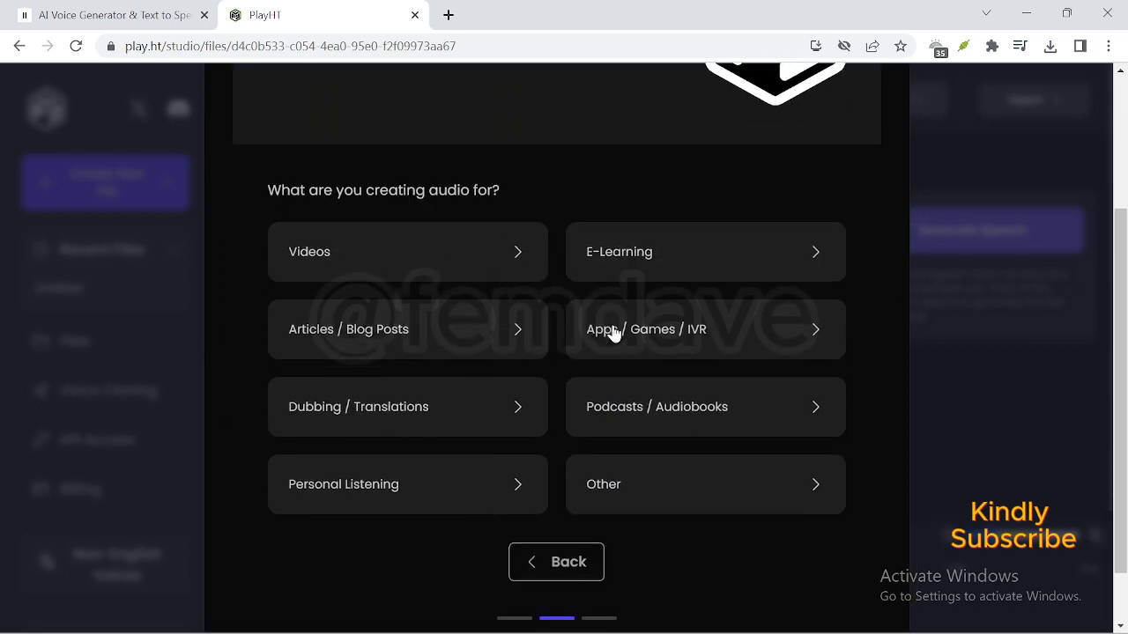
left_click(667, 399)
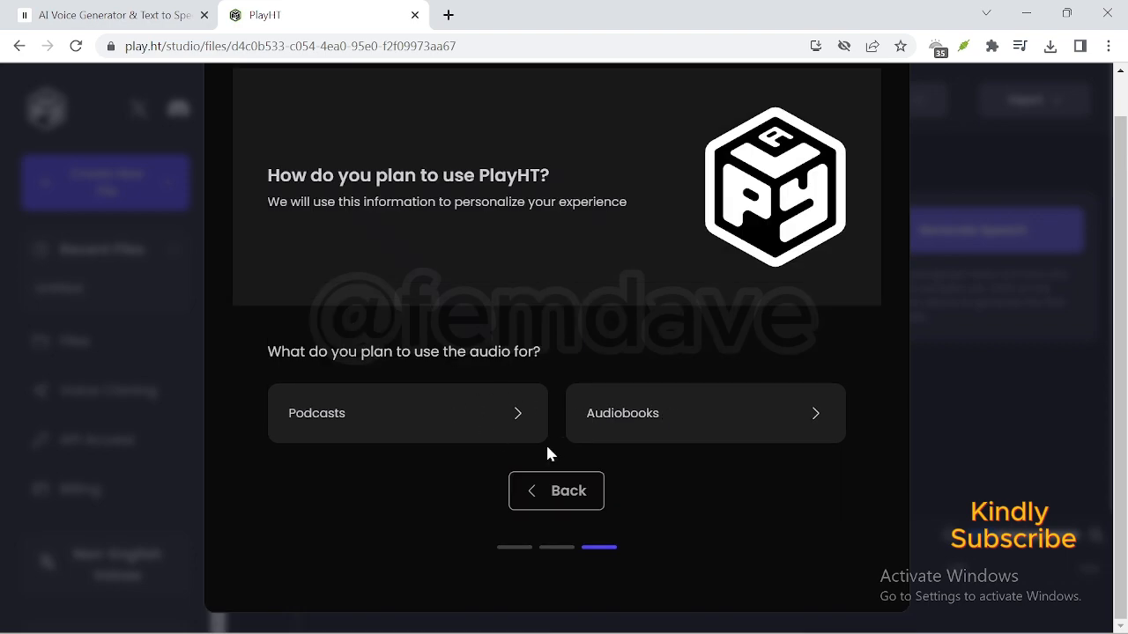
left_click(455, 415)
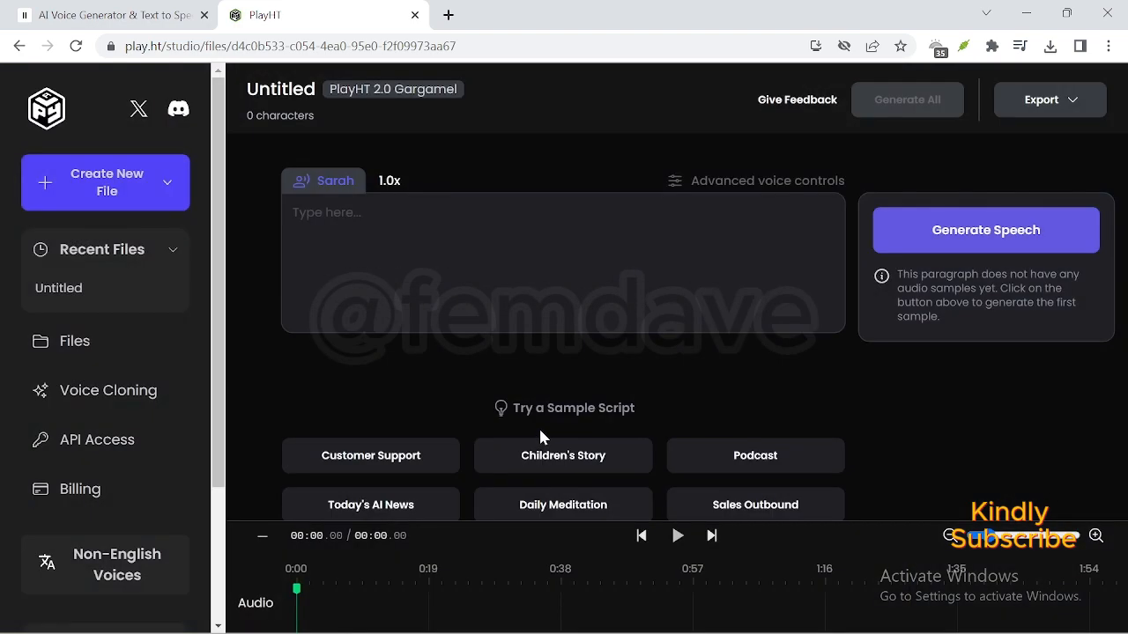
Check the remaining character allowance of the PlayHT account.
scroll(197, 397, "down", 2)
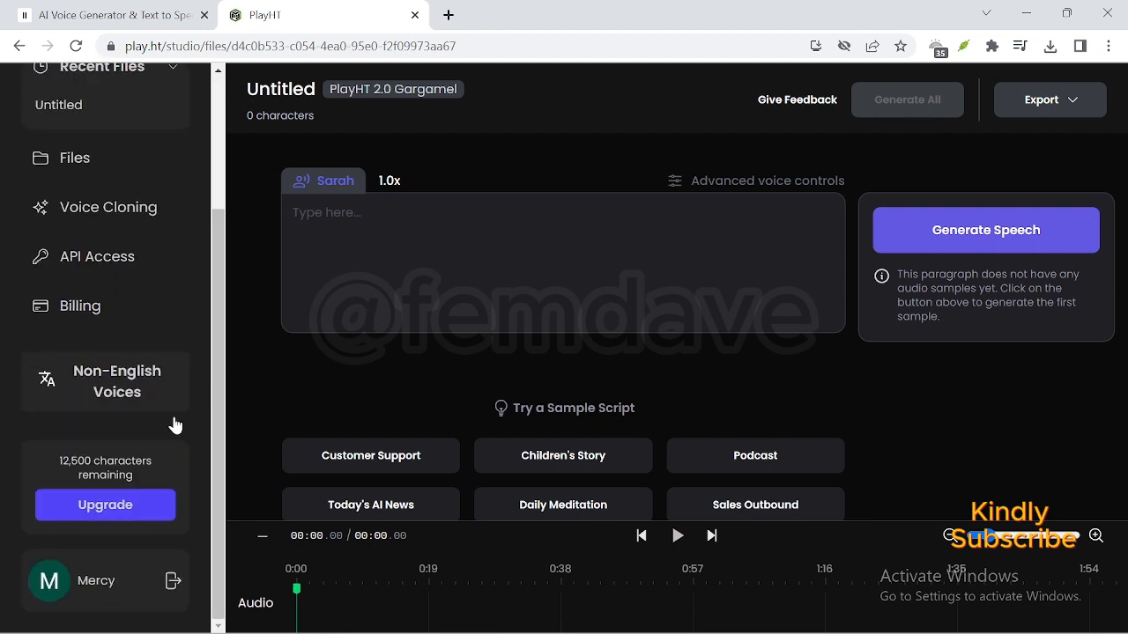
left_click_drag(146, 473, 63, 461)
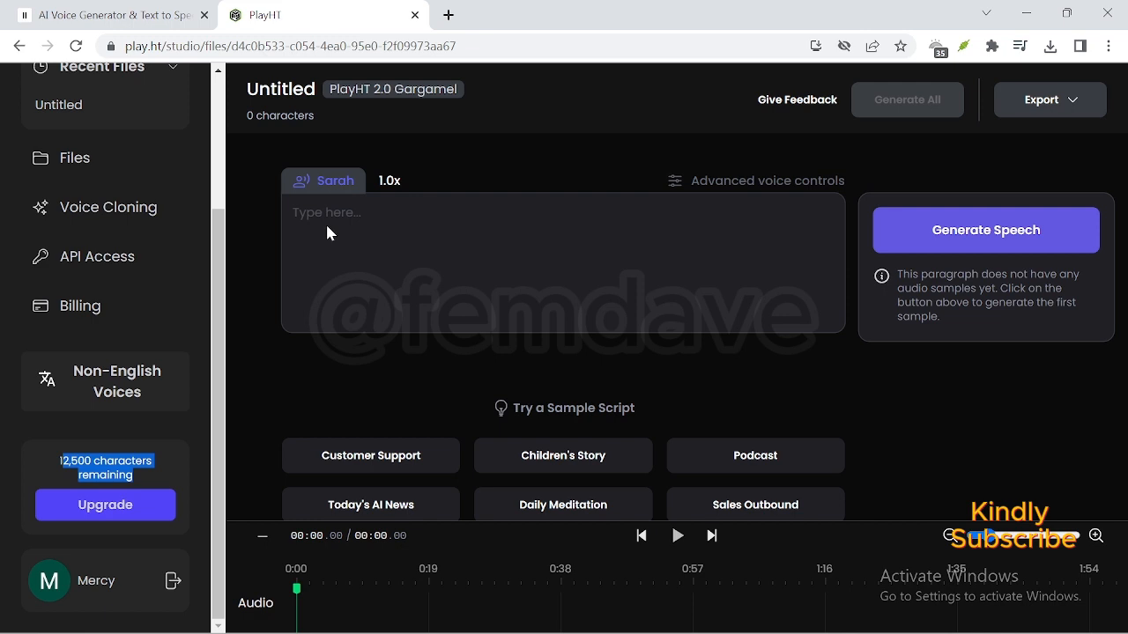
scroll(88, 171, "up", 2)
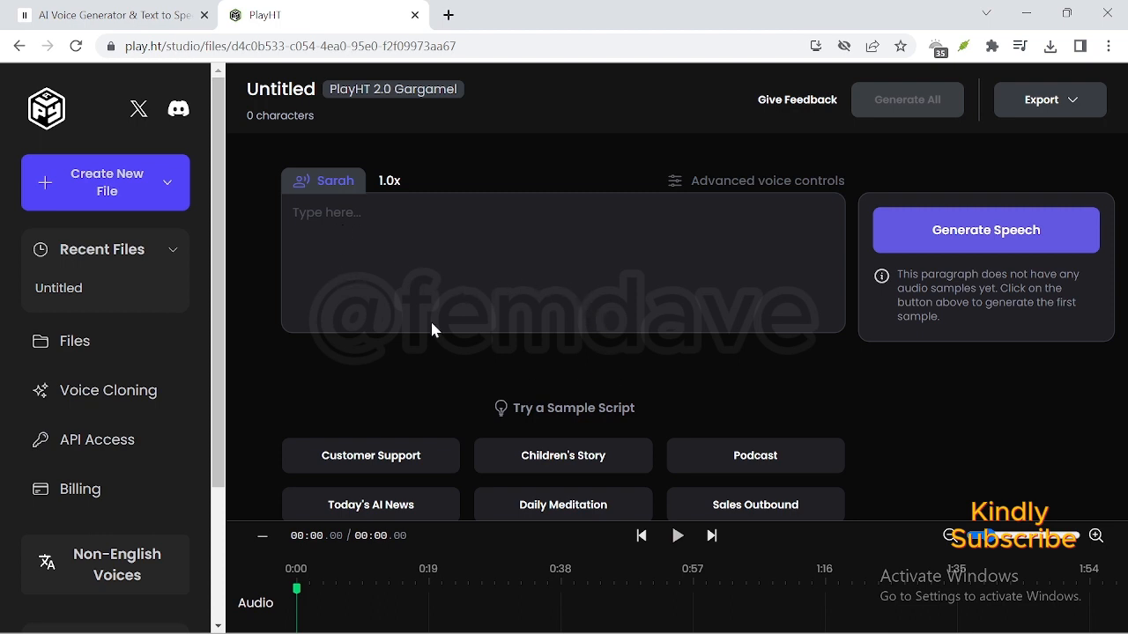
Open the voice selection for the paragraph and listen to the William and Susan (Narrative) samples at a lower volume.
left_click(326, 185)
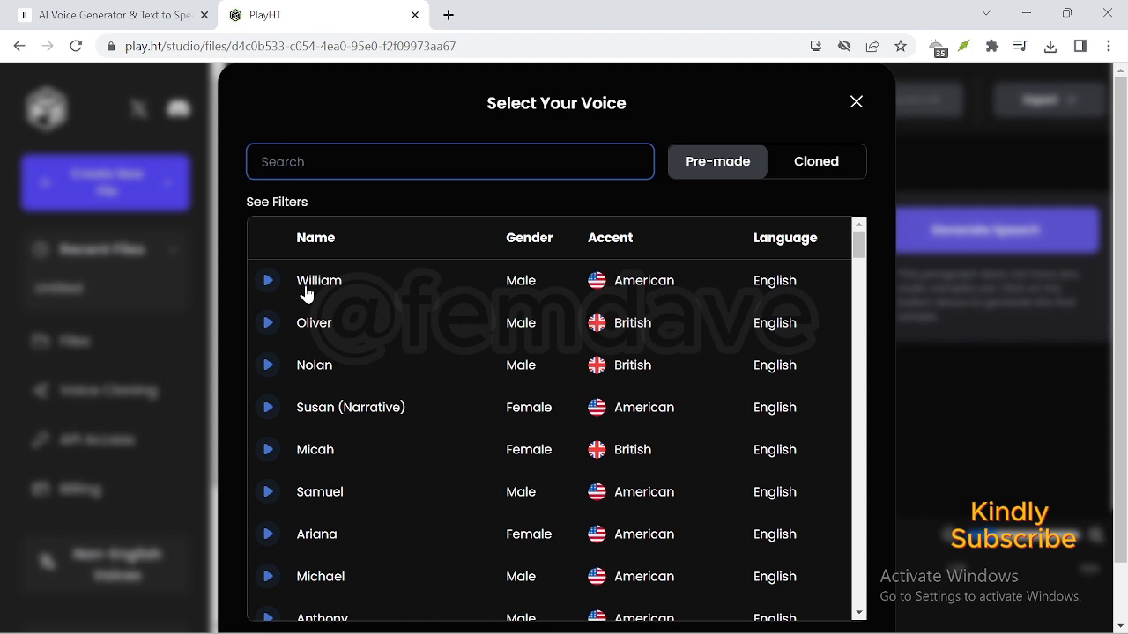
scroll(305, 299, "down", 1)
scroll(305, 307, "up", 1)
left_click(269, 282)
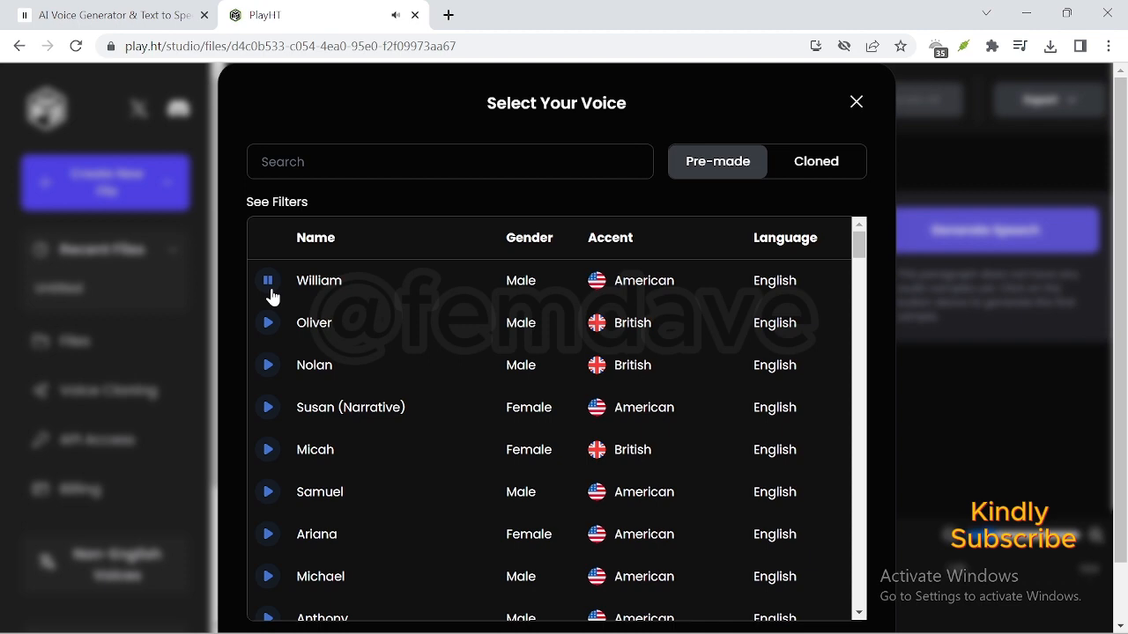
key("XF86AudioLowerVolume")
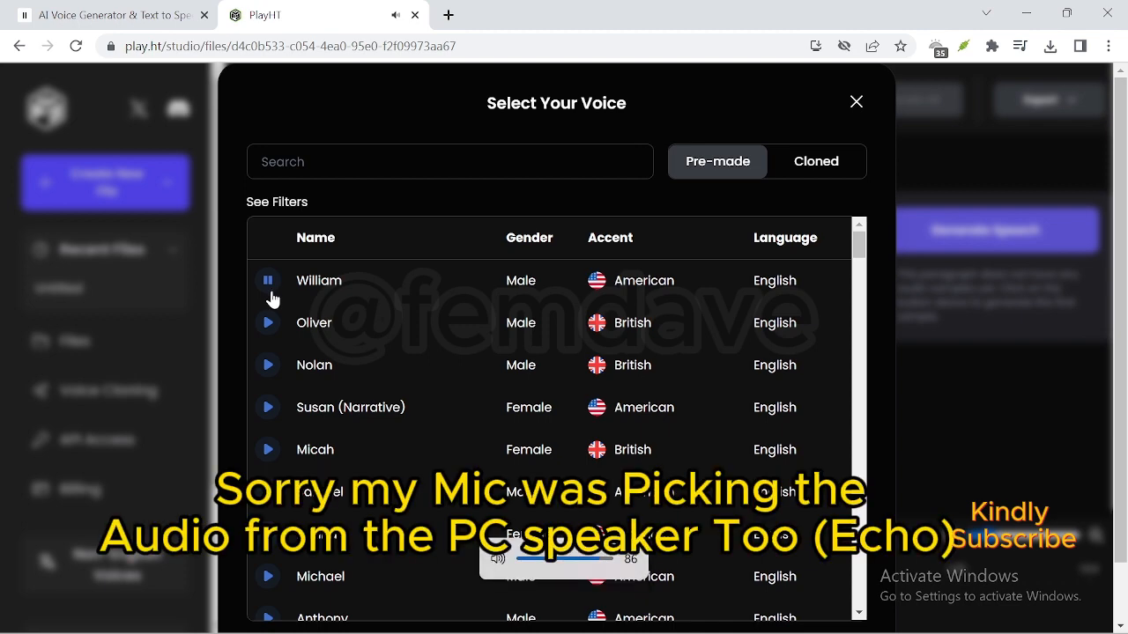
scroll(291, 370, "down", 2)
scroll(291, 371, "up", 2)
left_click(267, 407)
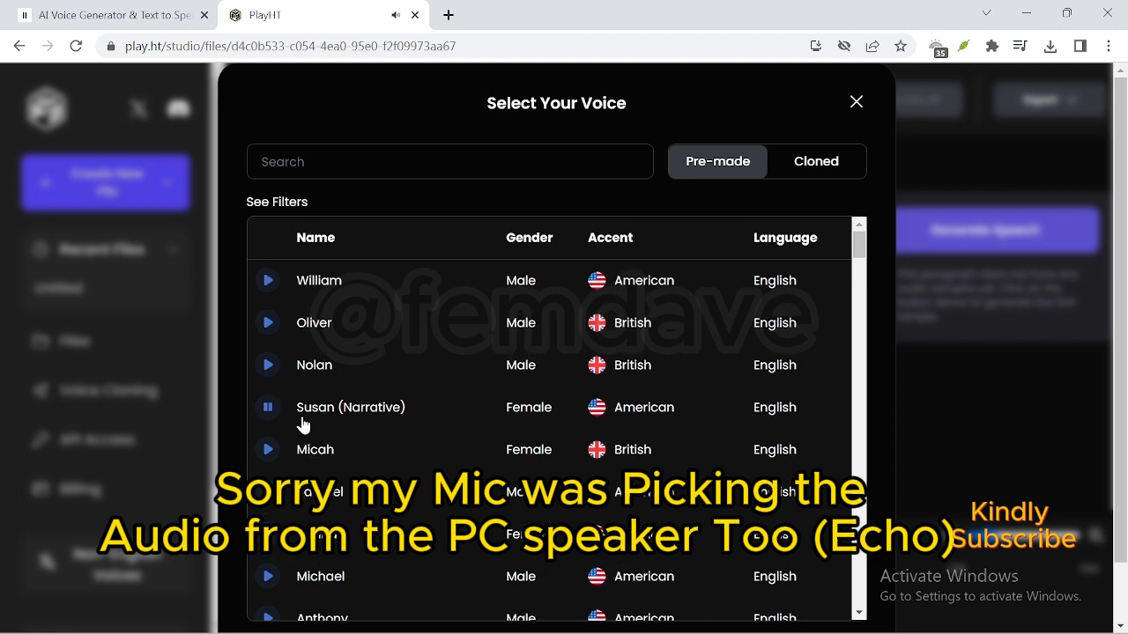
left_click(268, 410)
scroll(299, 403, "down", 4)
scroll(316, 402, "up", 4)
Switch to ElevenLabs and play the voice previews of Adam and Alice for comparison.
left_click(113, 14)
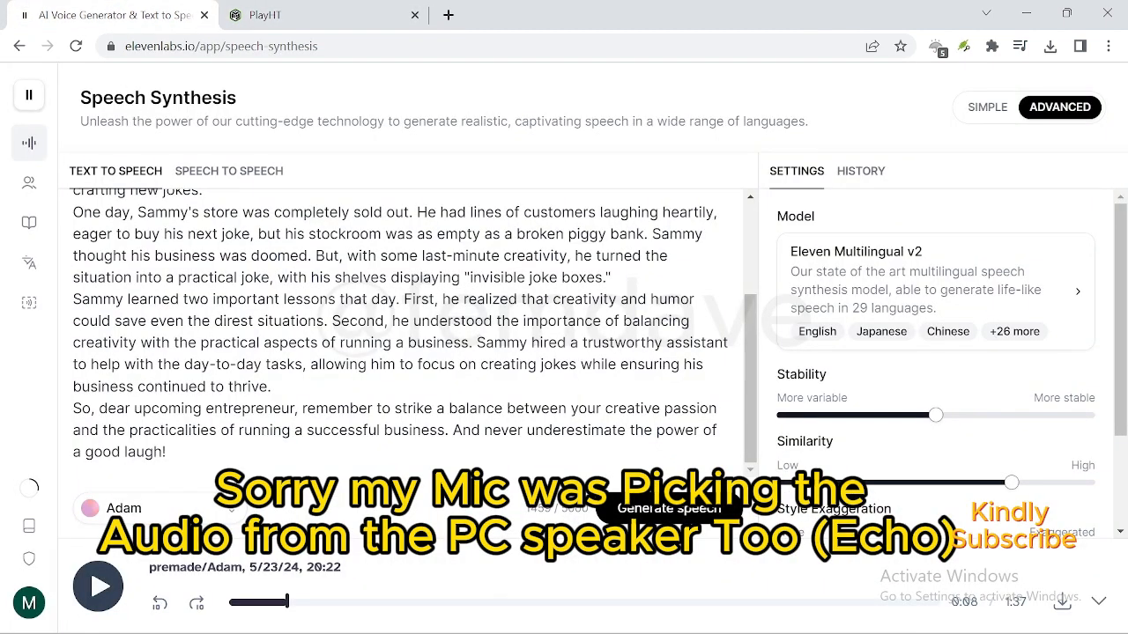
left_click(123, 509)
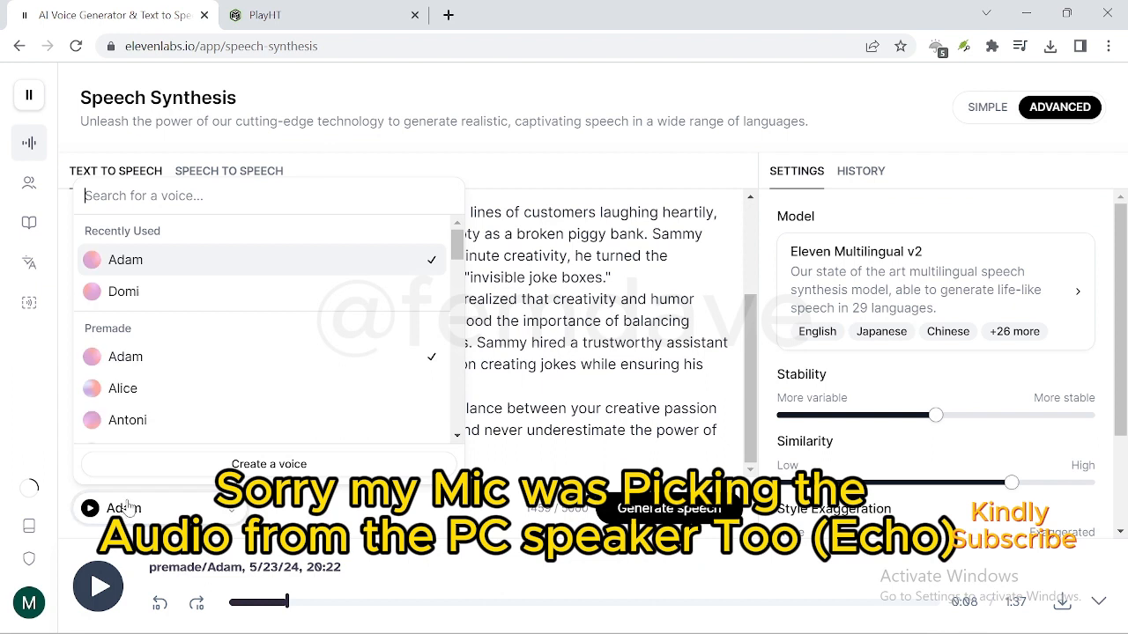
left_click(95, 262)
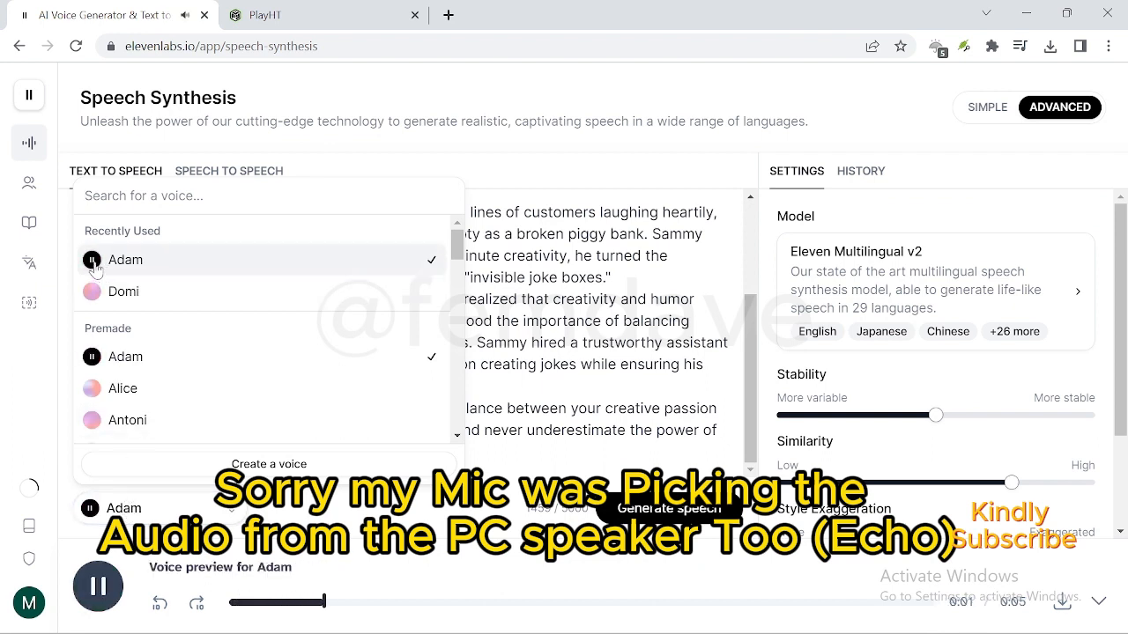
left_click(92, 390)
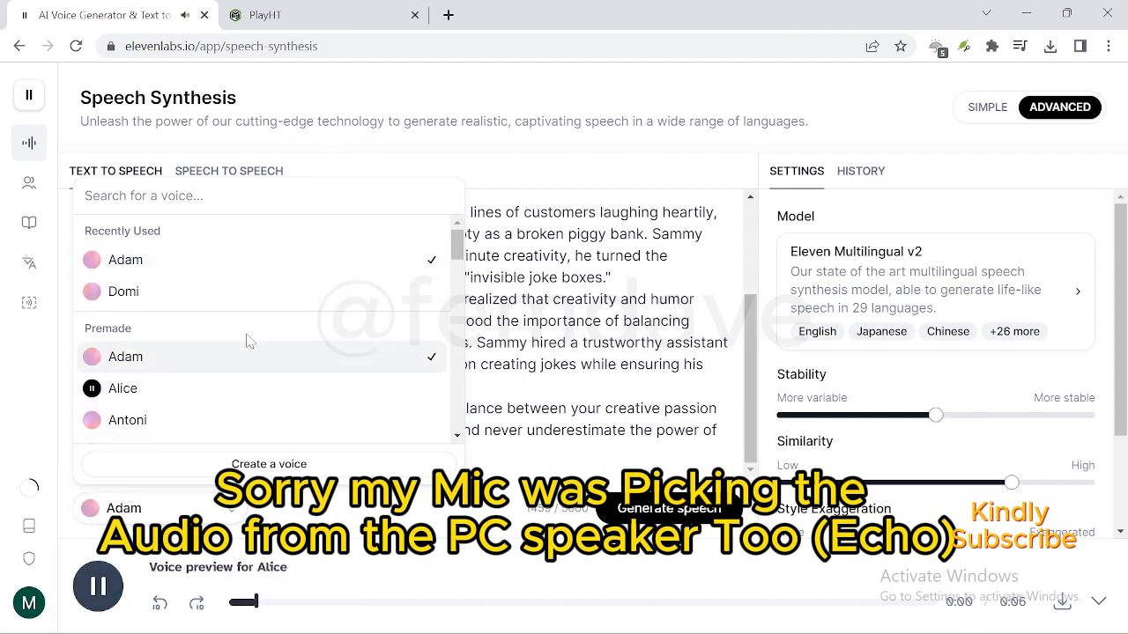
Return to the PlayHT voice selection, preview the Ariana voice and sample another pre-made voice further down the list.
left_click(264, 15)
scroll(273, 387, "down", 2)
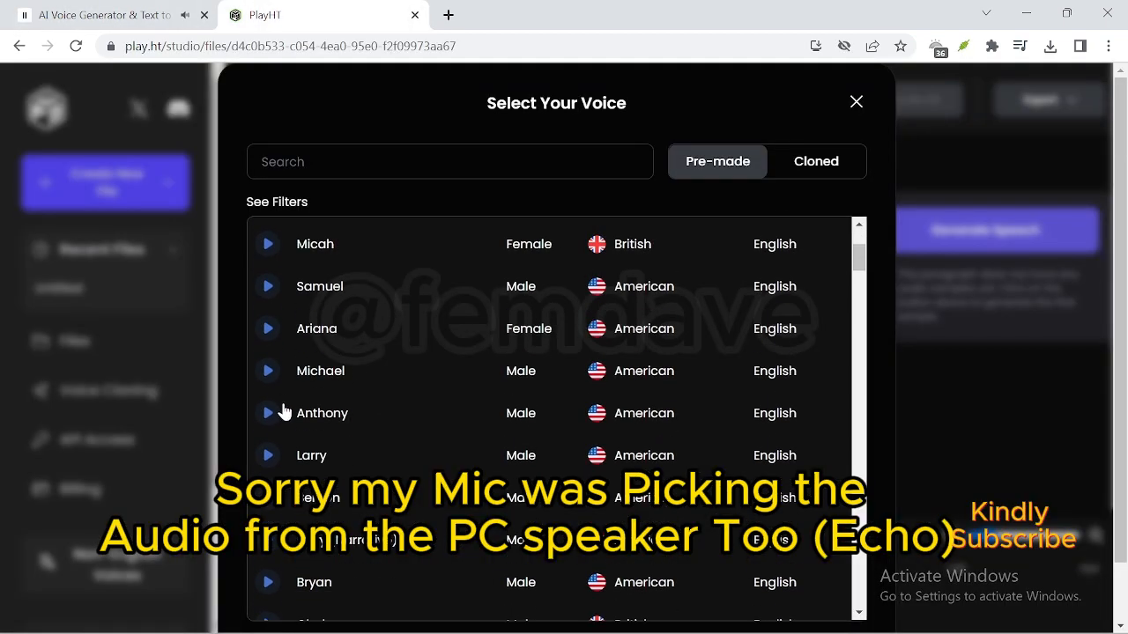
left_click(269, 334)
left_click(272, 340)
scroll(289, 420, "down", 6)
scroll(294, 420, "up", 2)
scroll(293, 422, "up", 2)
left_click(268, 335)
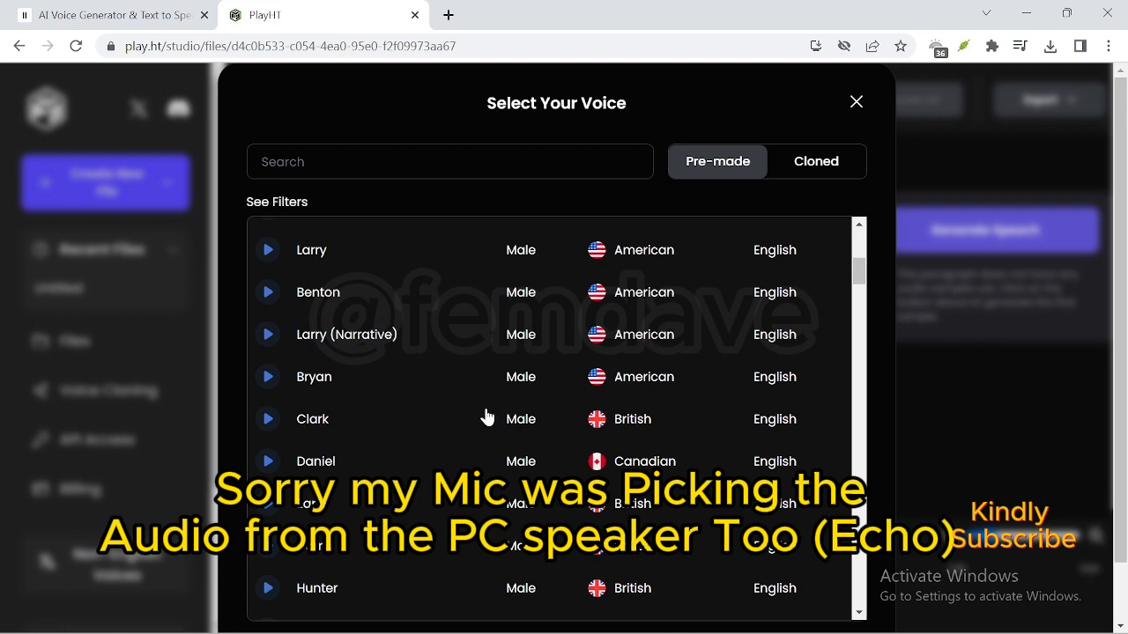
Go back to the start of the pre-made voices, check the Cloned voices and close the voice selection.
scroll(486, 412, "up", 3)
scroll(489, 408, "up", 3)
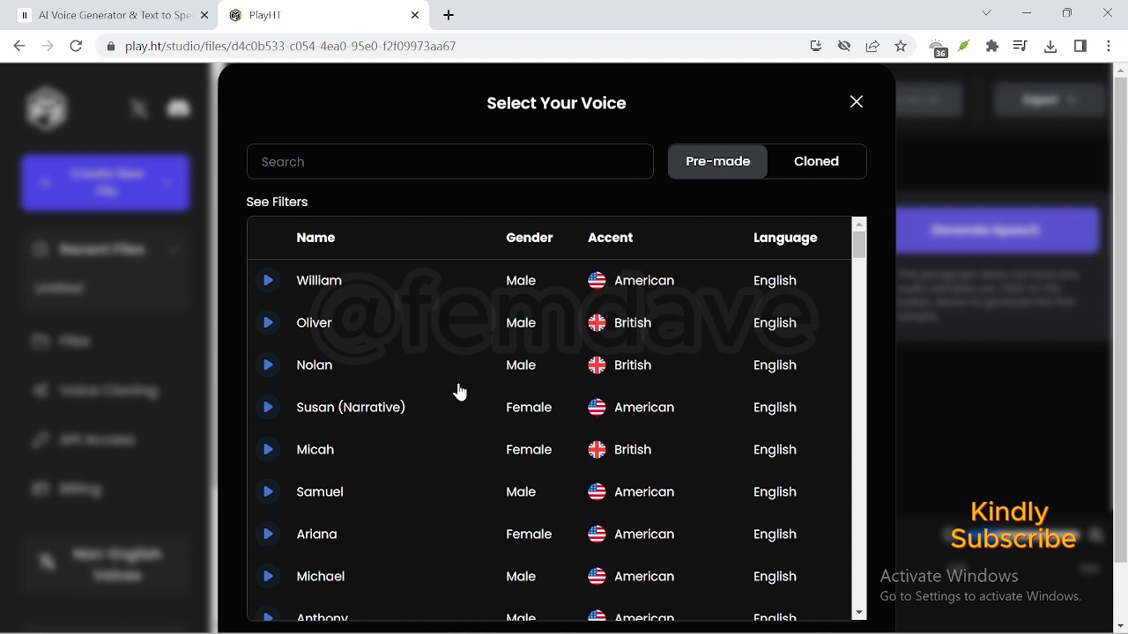
left_click(792, 167)
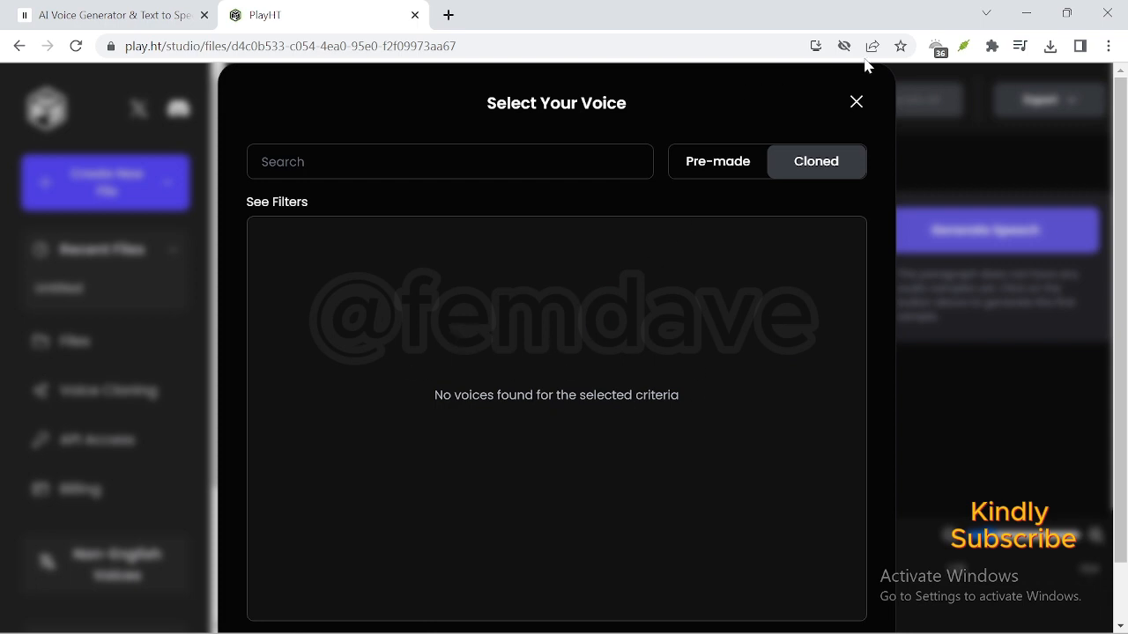
left_click(856, 104)
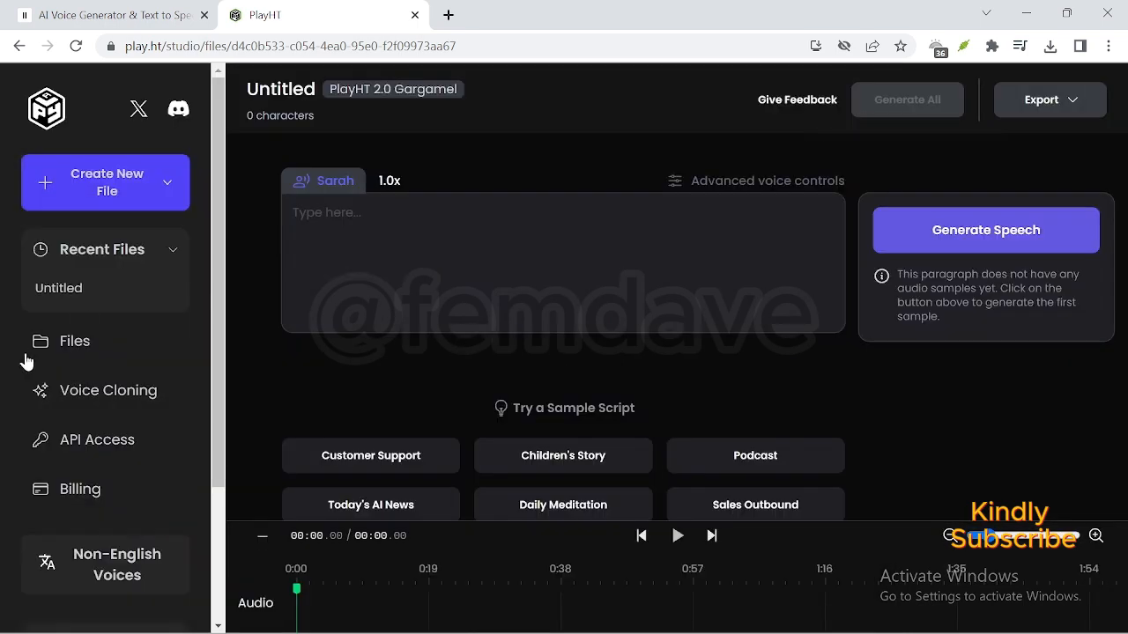
Start a new clone in Voice Cloning and name it 11 Labs.
left_click(116, 393)
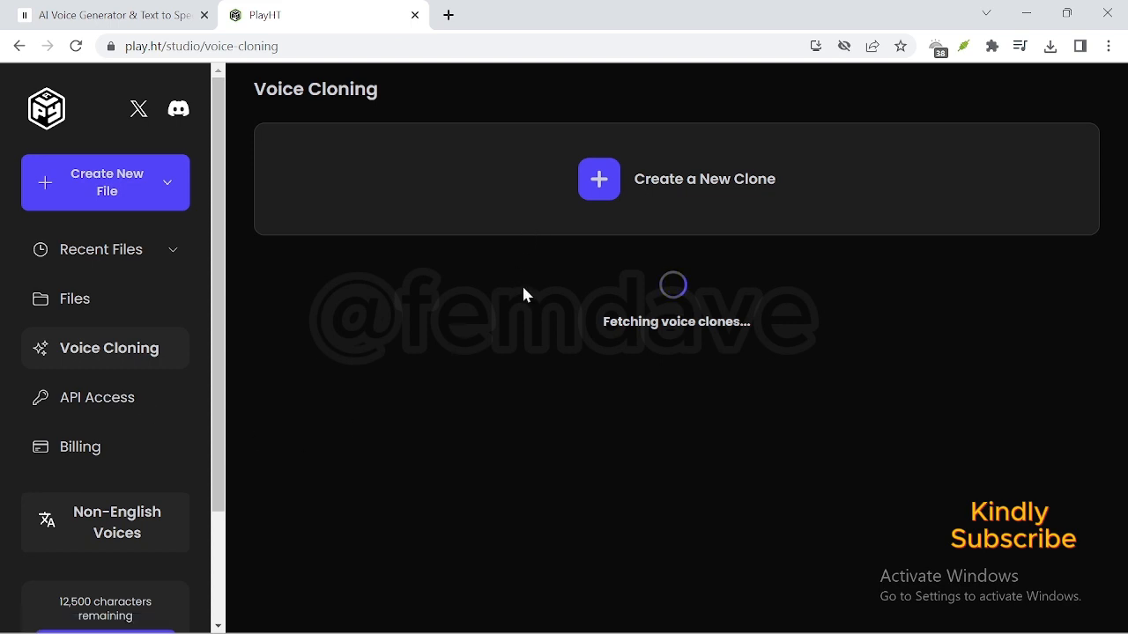
left_click(598, 182)
left_click(419, 432)
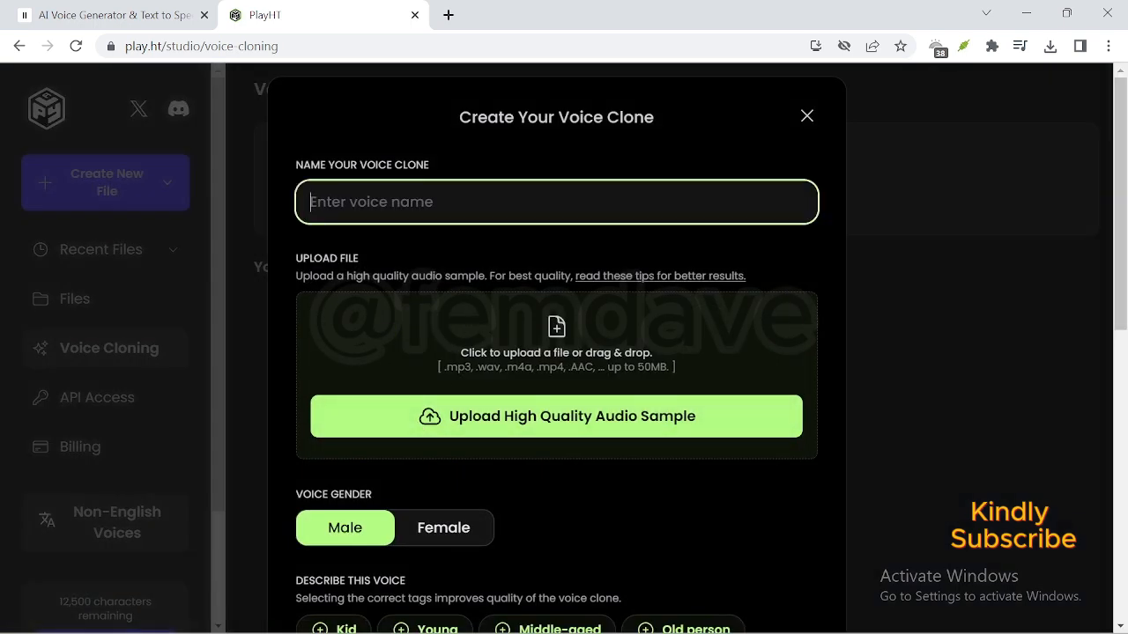
type("Elev")
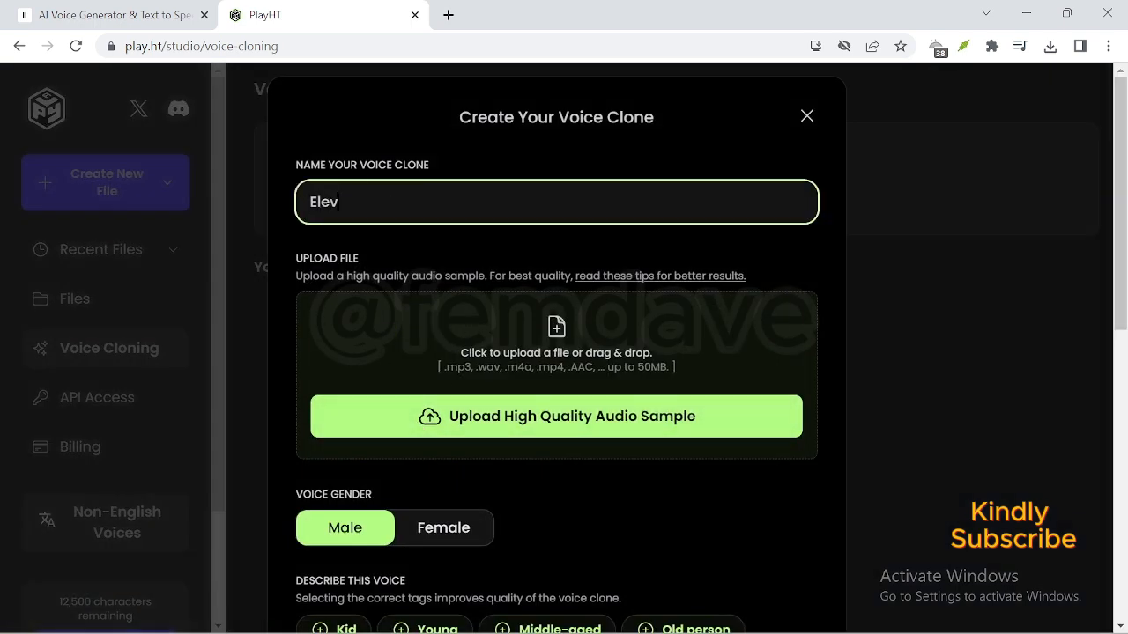
key("BackSpace")
key("BackSpace")
key("BackSpace")
key("BackSpace")
type("11 Labs")
Upload ElevenLabs_2024-05-17T02_18_22_Adam_pre_s50_sb75_se0_b_m2.mp3 from the Audio folder in Videos > YT as the clone's audio sample.
left_click(550, 415)
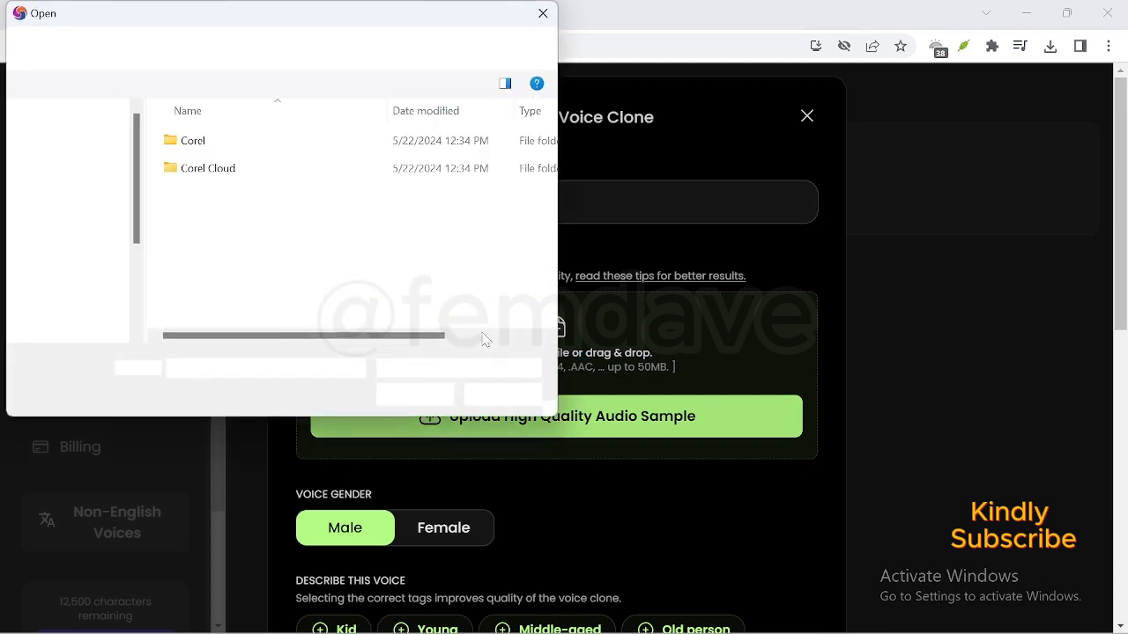
left_click_drag(144, 221, 138, 323)
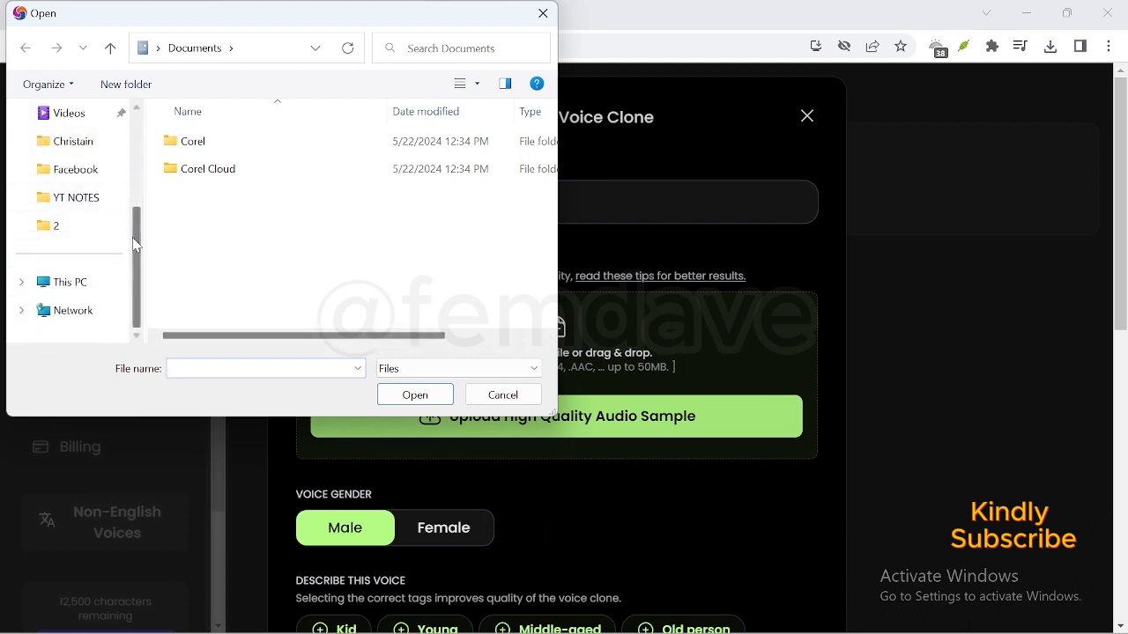
left_click_drag(138, 245, 134, 189)
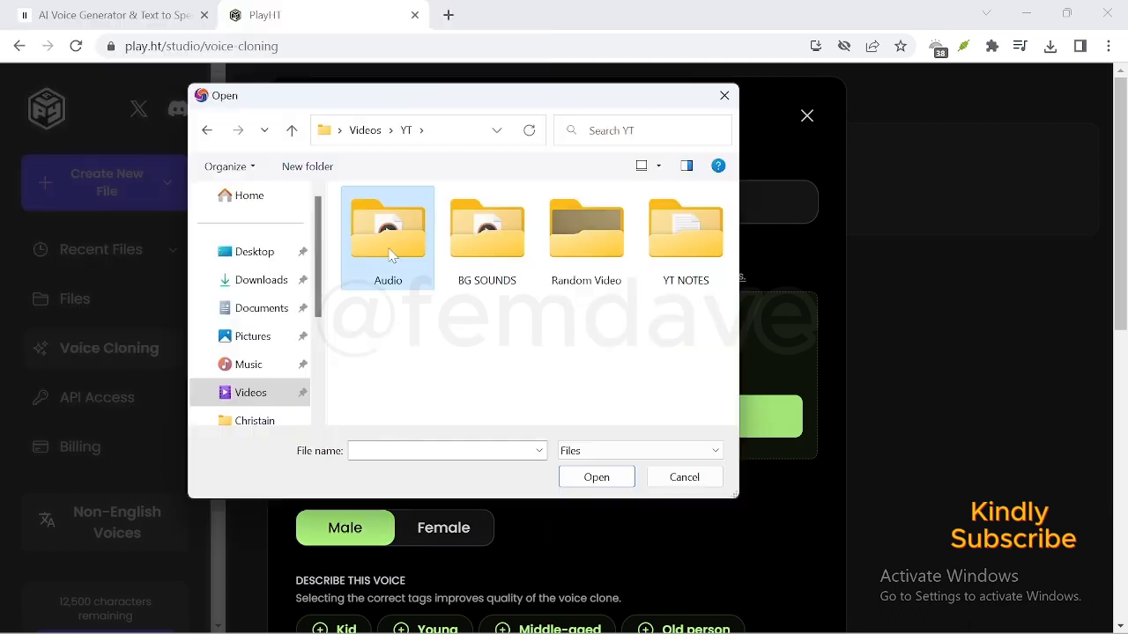
double_click(393, 250)
left_click(421, 280)
left_click(597, 477)
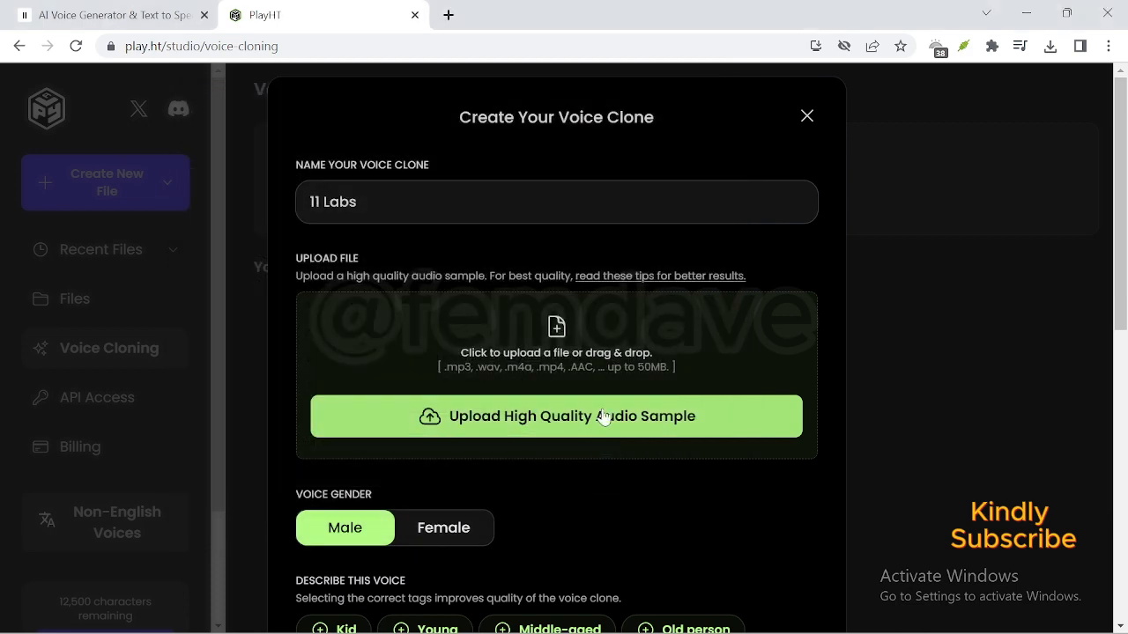
Describe the cloned voice with the tags Middle-aged, English, Narrative and General American.
scroll(664, 446, "down", 3)
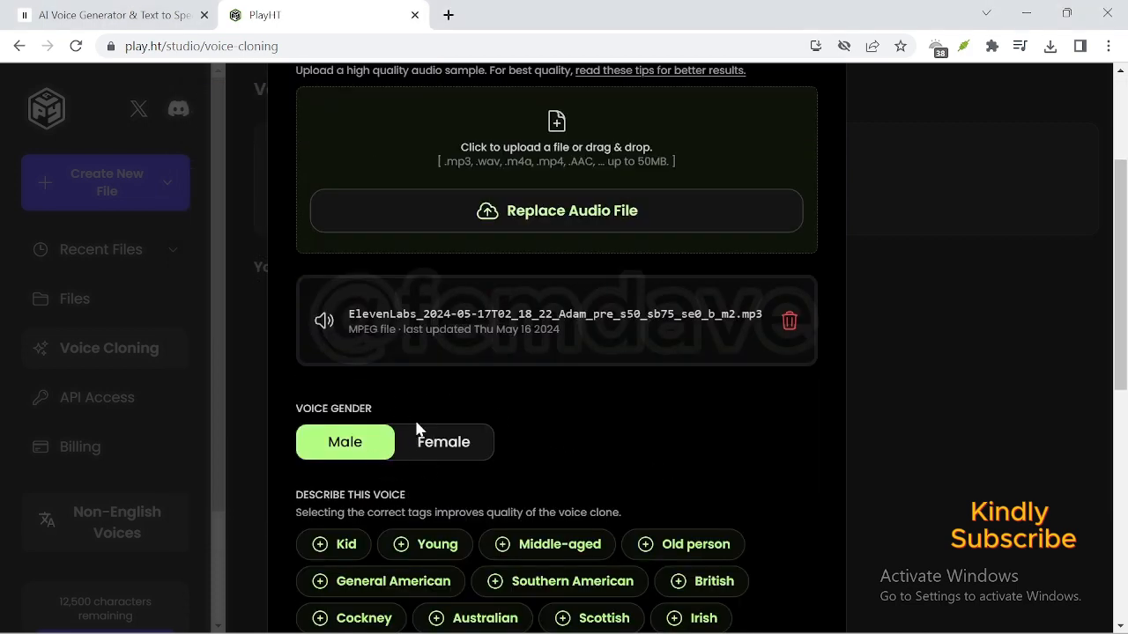
scroll(408, 435, "down", 3)
left_click(532, 345)
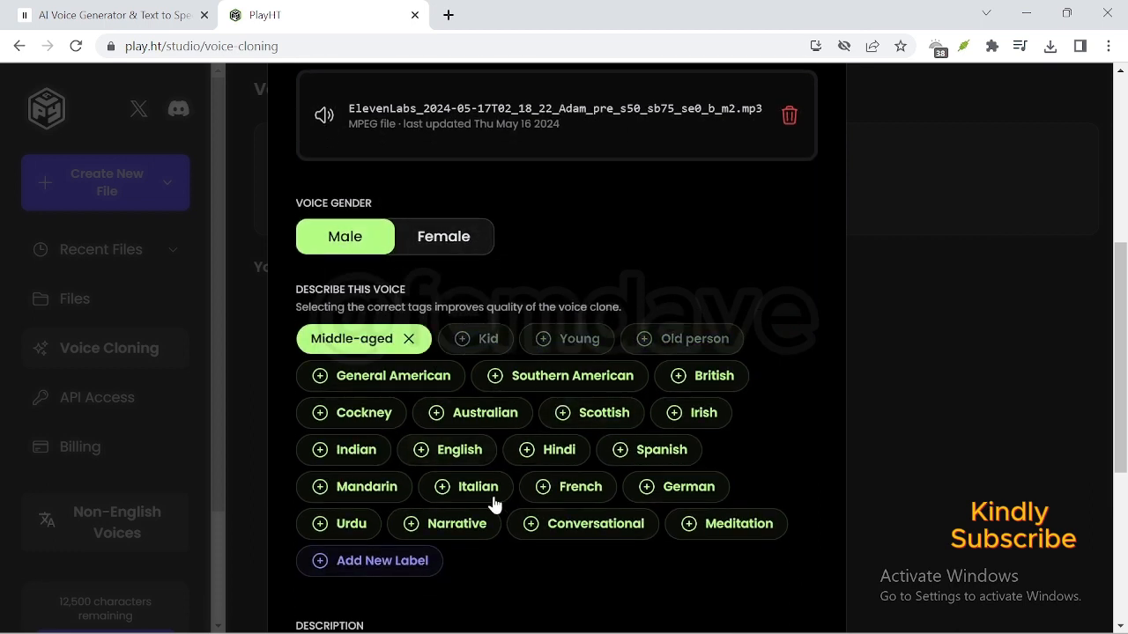
left_click(459, 450)
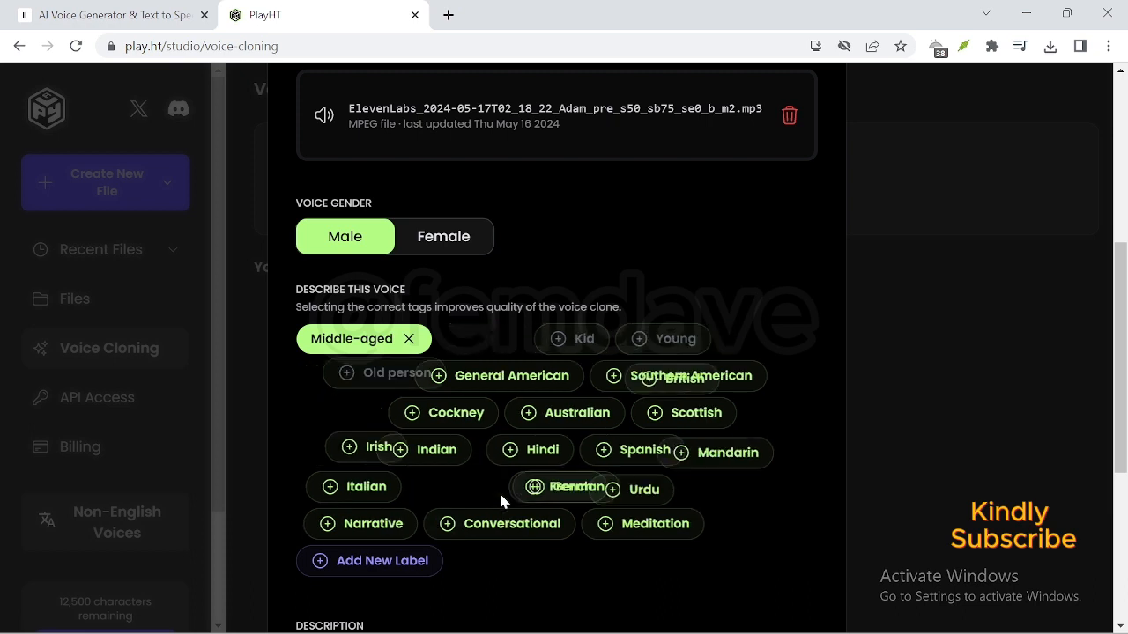
left_click(385, 529)
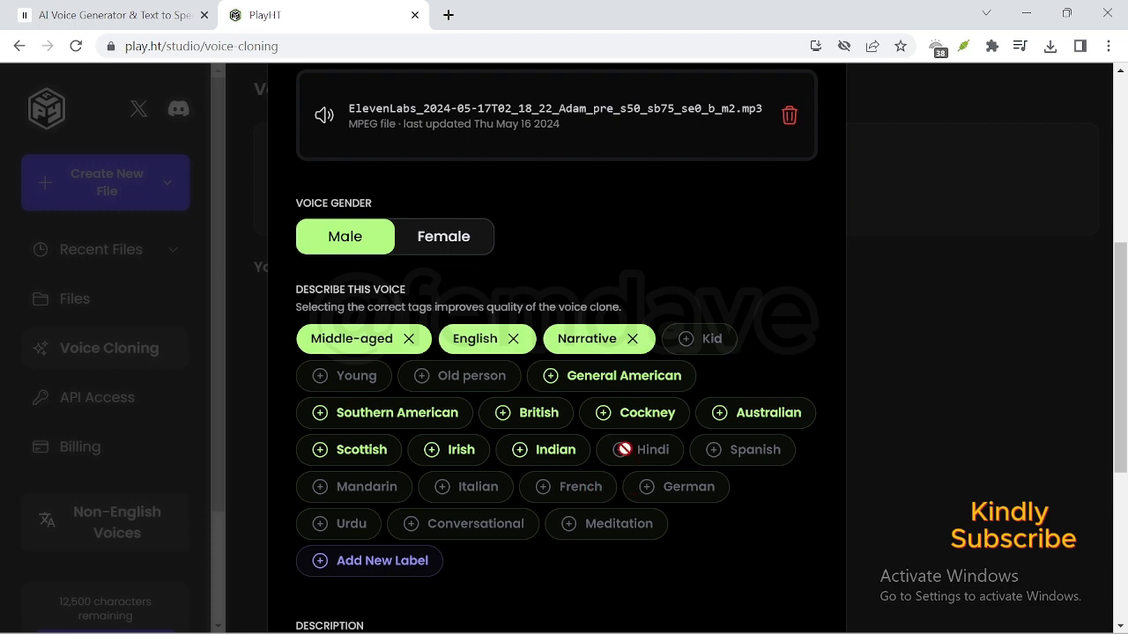
scroll(544, 474, "down", 2)
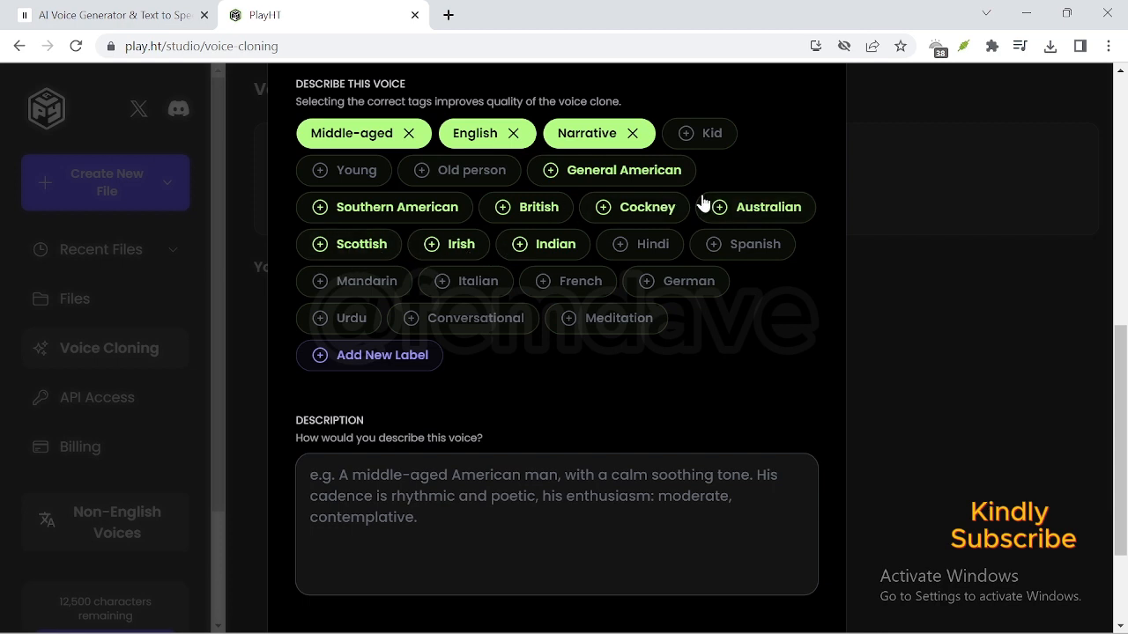
left_click(627, 181)
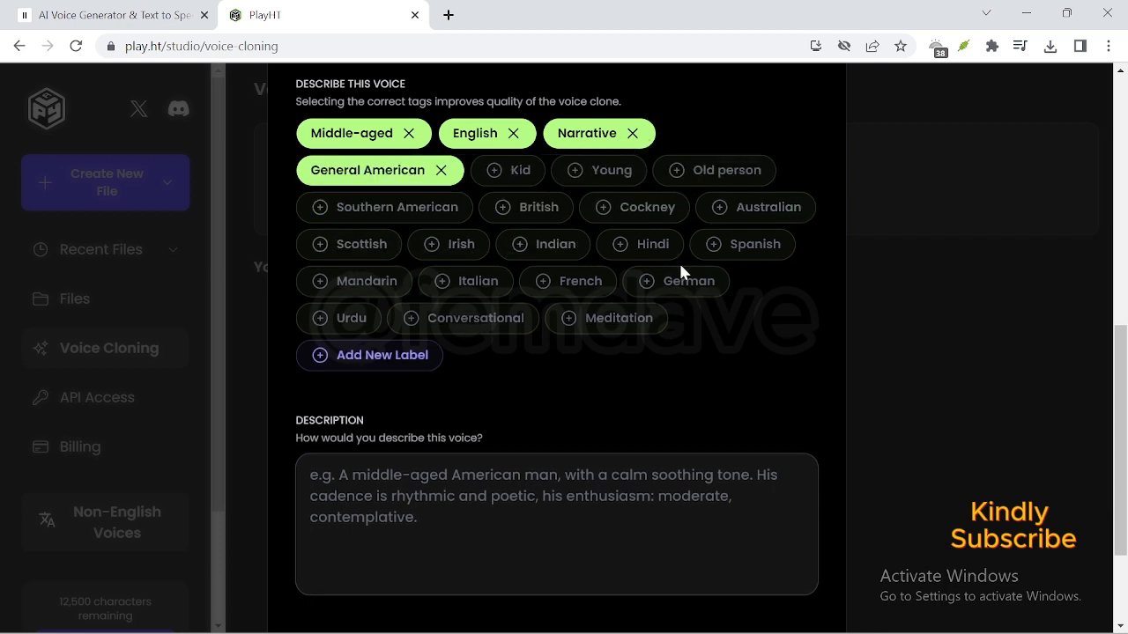
Confirm having the rights or consents to clone the voice and create the clone.
scroll(522, 315, "down", 2)
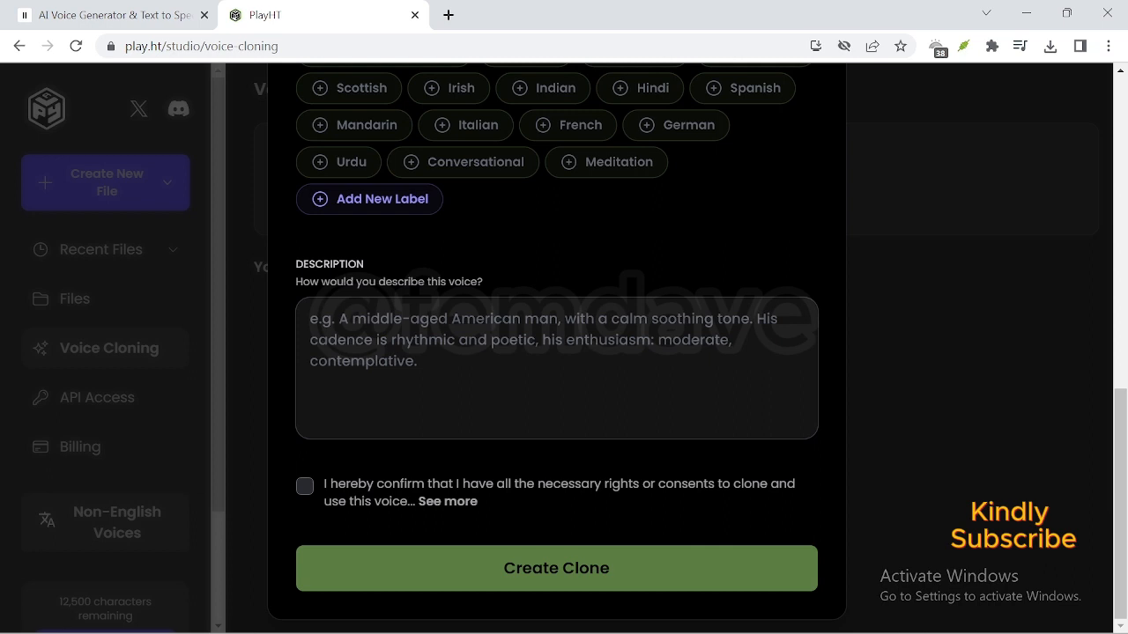
left_click(305, 486)
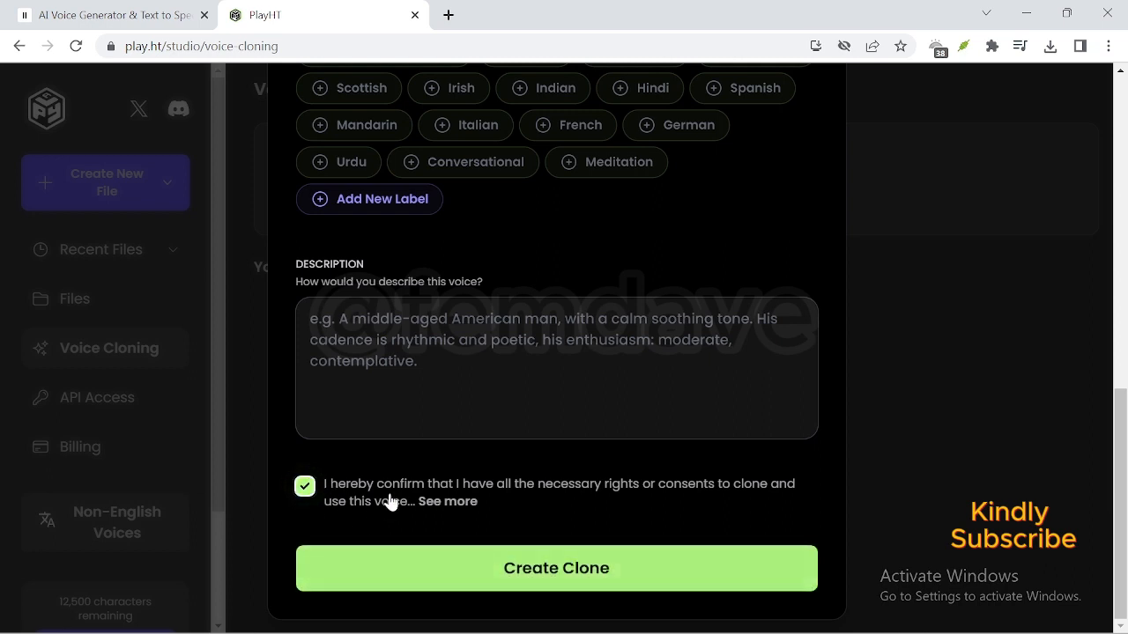
left_click(546, 570)
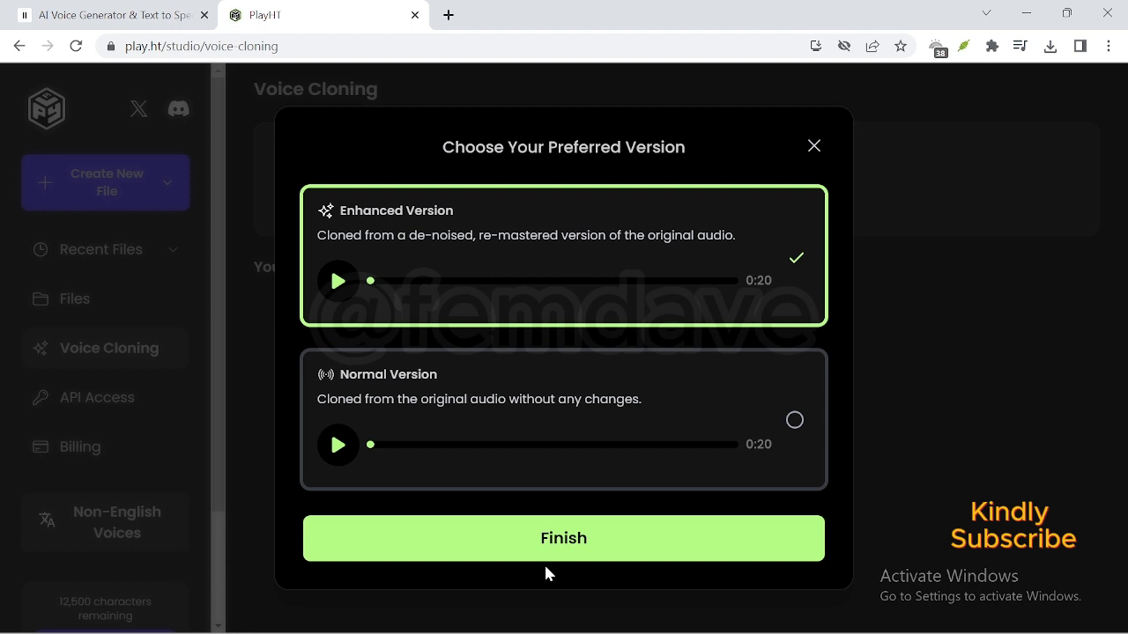
Preview the Enhanced Version and the Normal Version of the cloned voice.
left_click(343, 285)
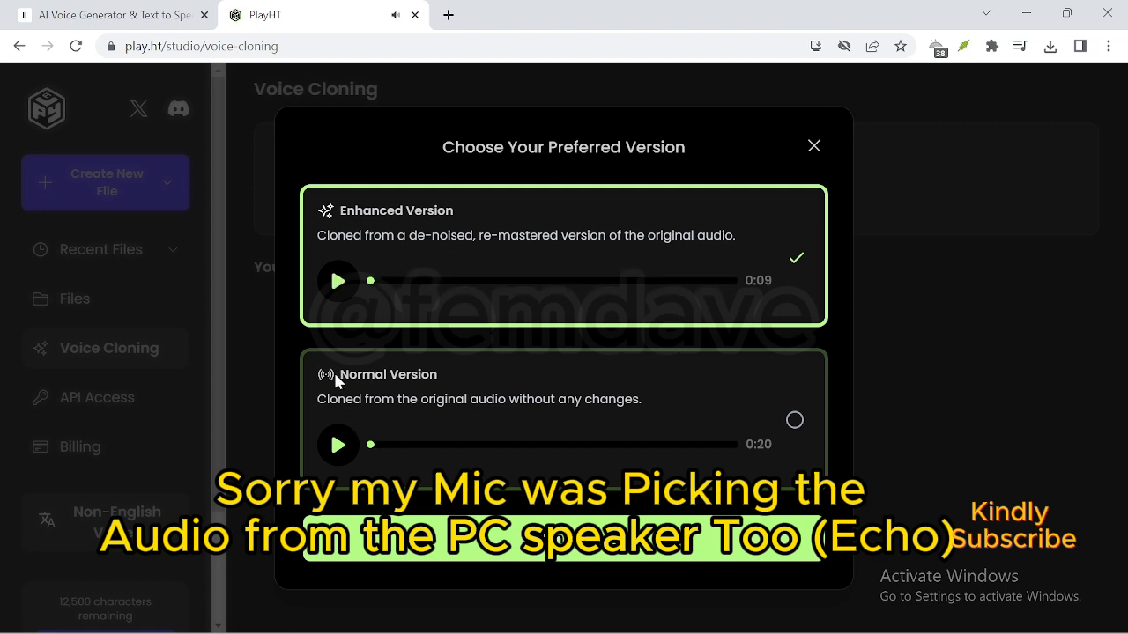
left_click(339, 445)
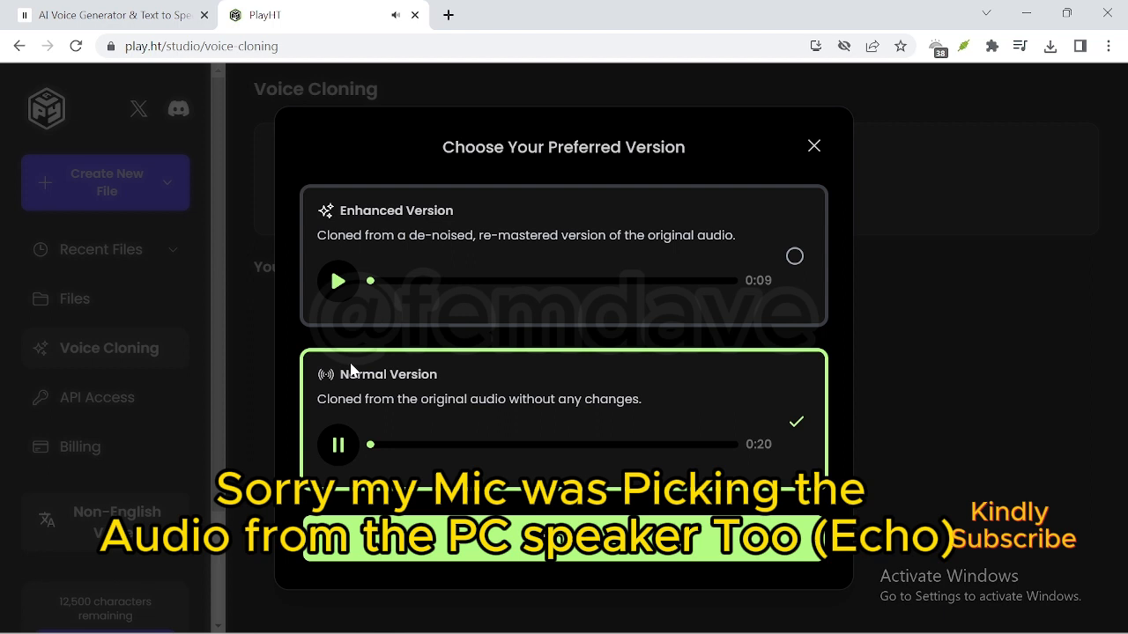
left_click(341, 446)
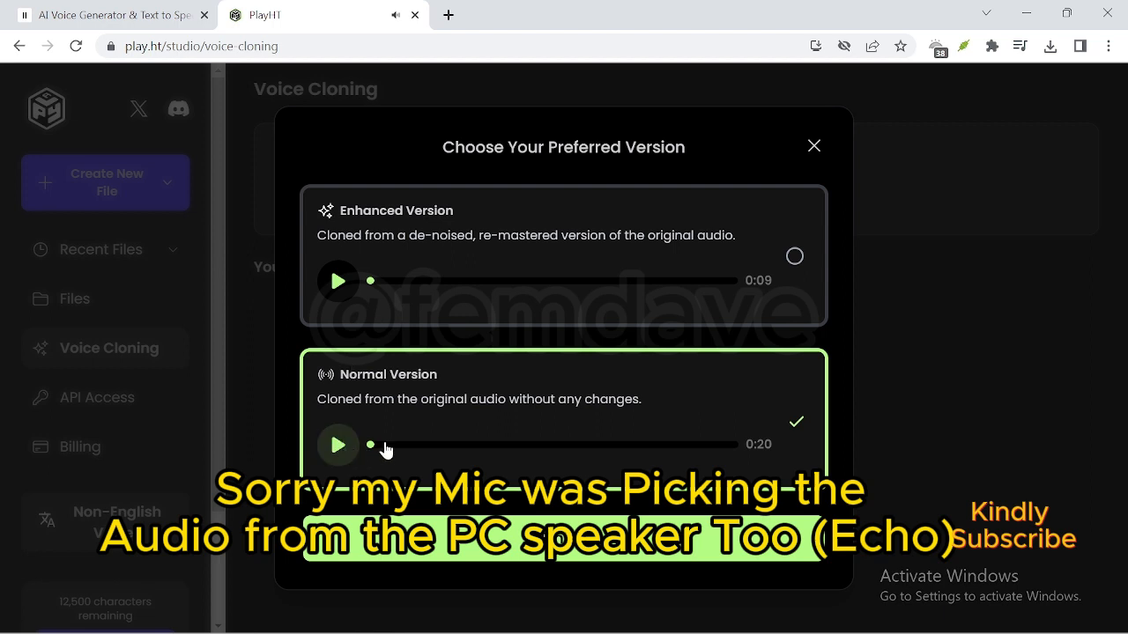
left_click(338, 281)
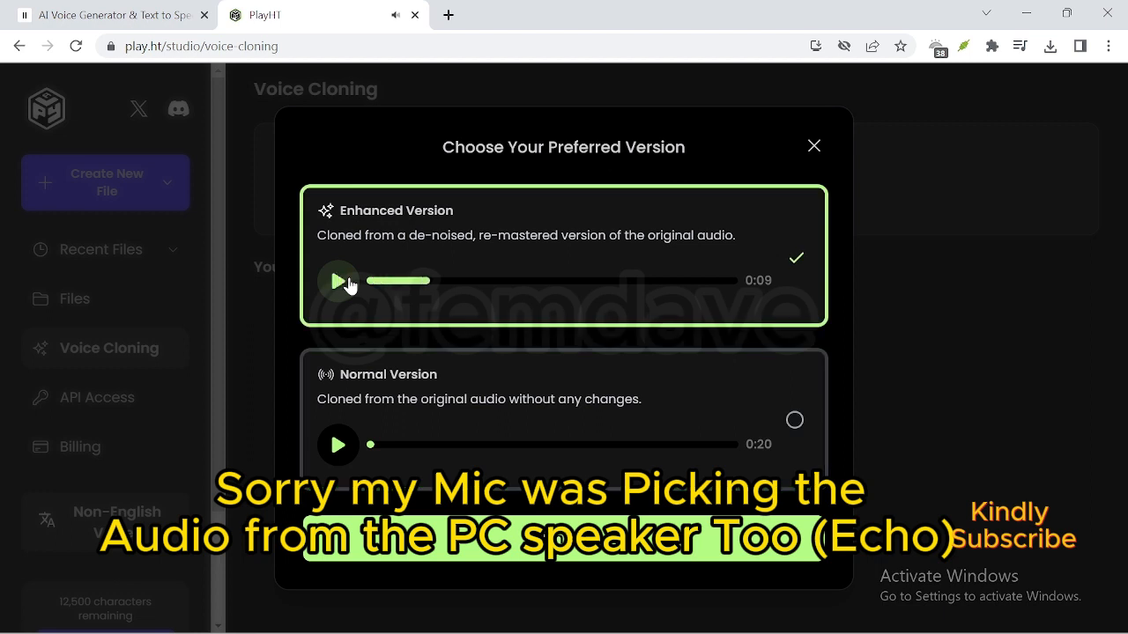
Choose the Normal Version of the clone, finish the cloning and dismiss the notification.
left_click(492, 390)
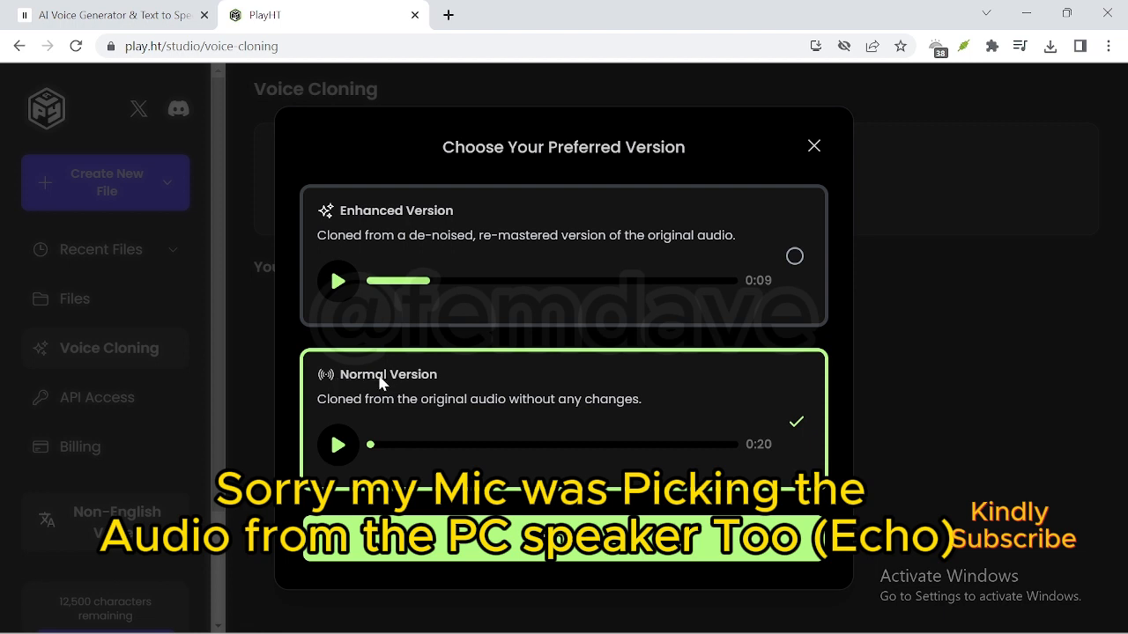
left_click(441, 541)
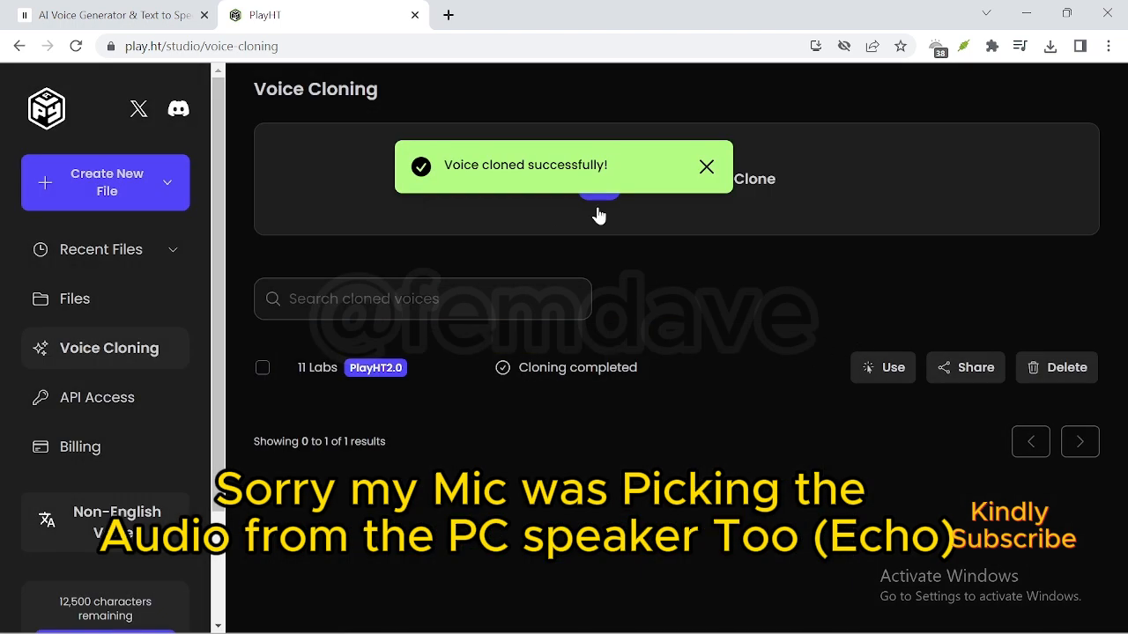
left_click(713, 170)
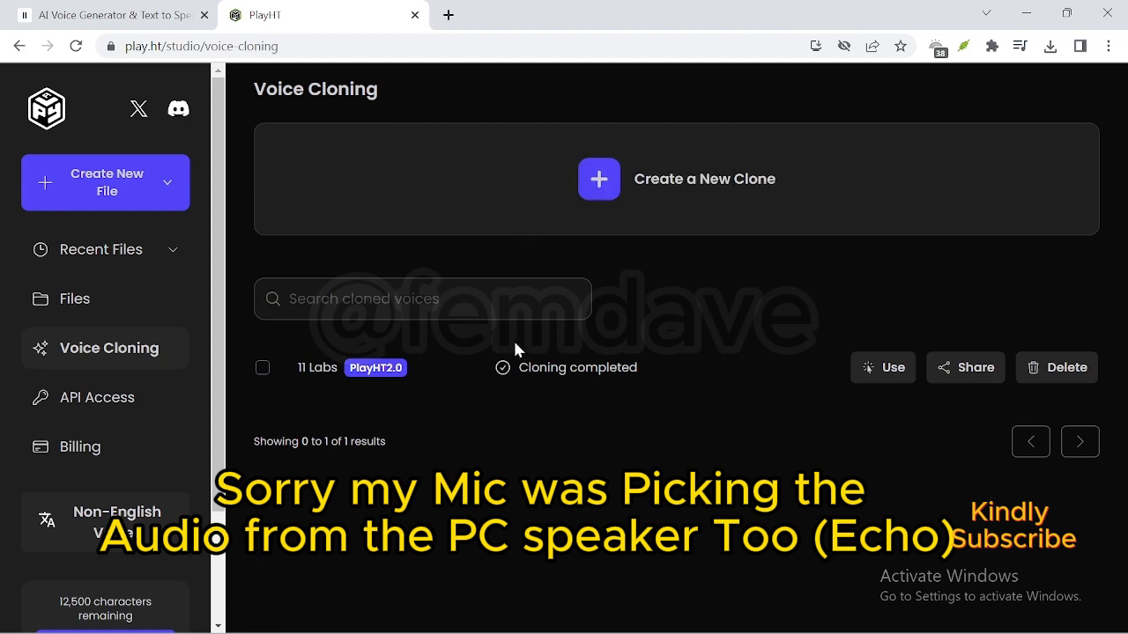
Switch to ElevenLabs, play the preview of the Adam voice for comparison and close the voice list.
left_click(115, 15)
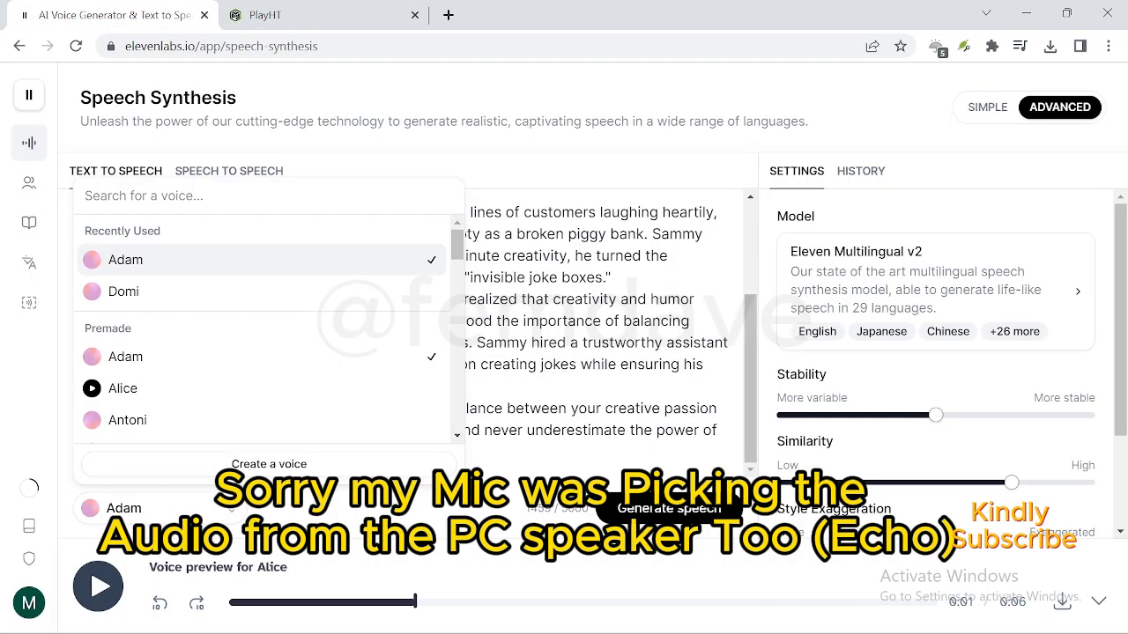
left_click(92, 261)
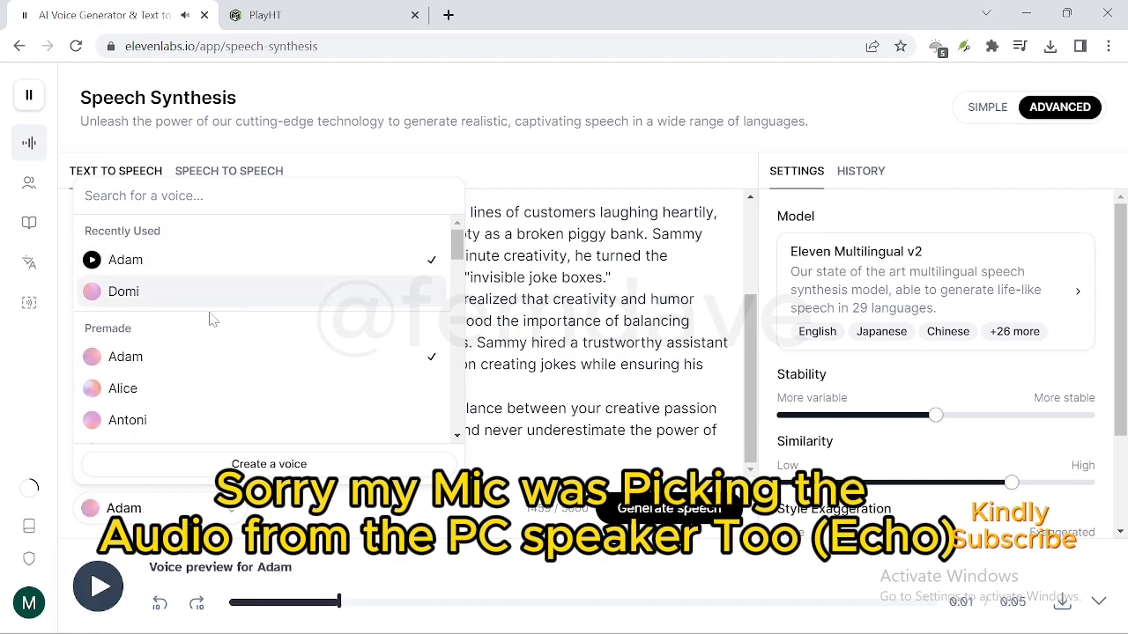
left_click(501, 277)
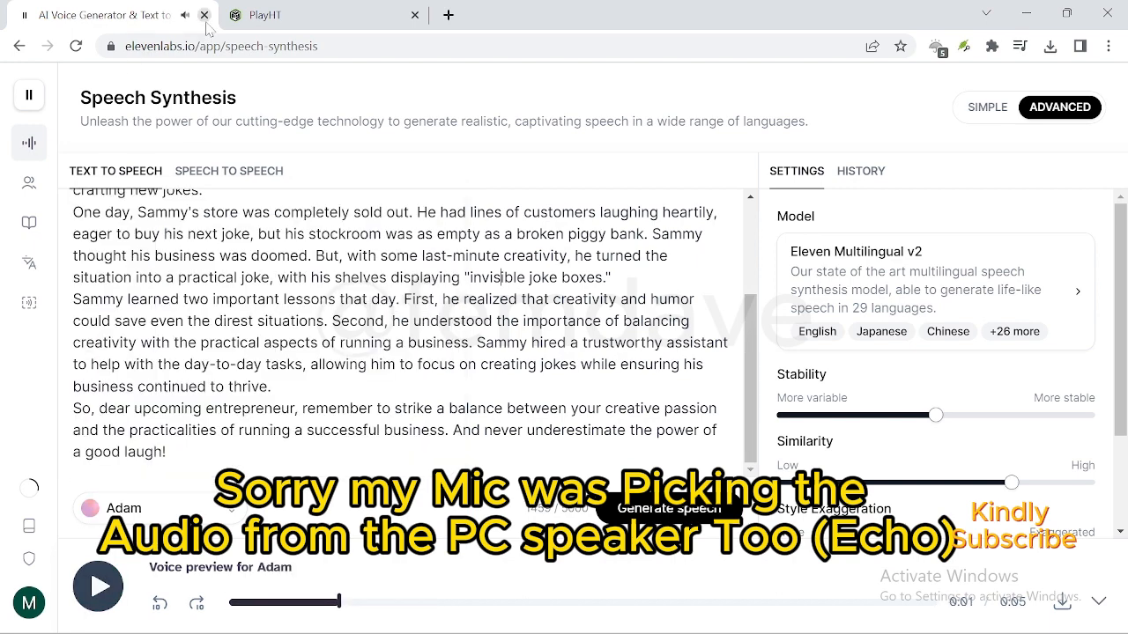
mouse_move(148, 457)
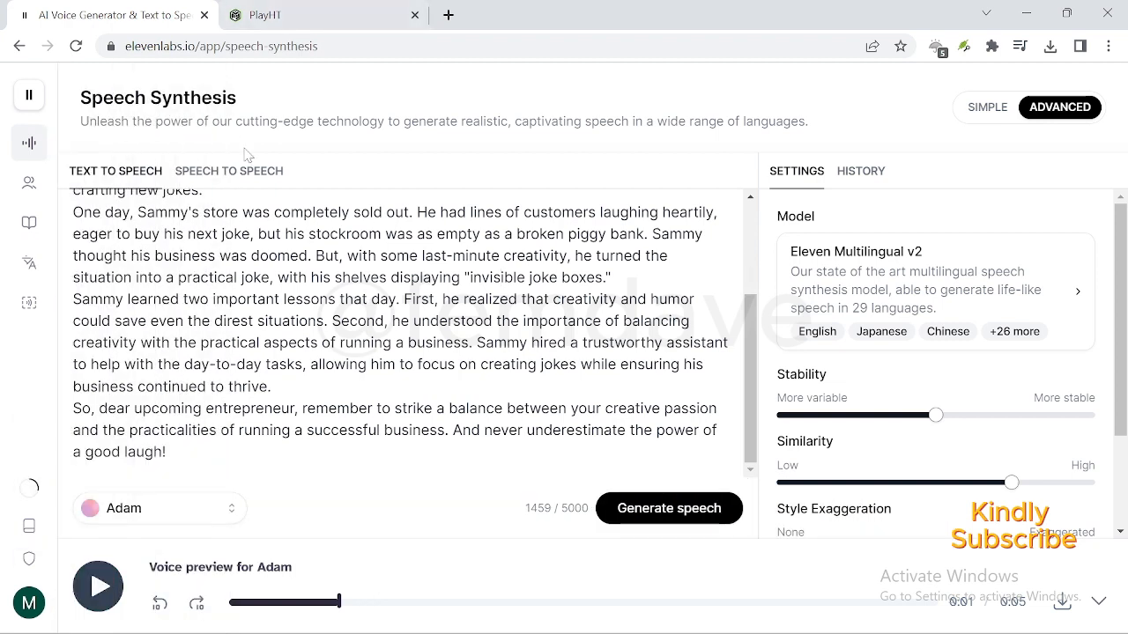
Switch back to PlayHT and use the 11 Labs clone in a new file.
left_click(308, 15)
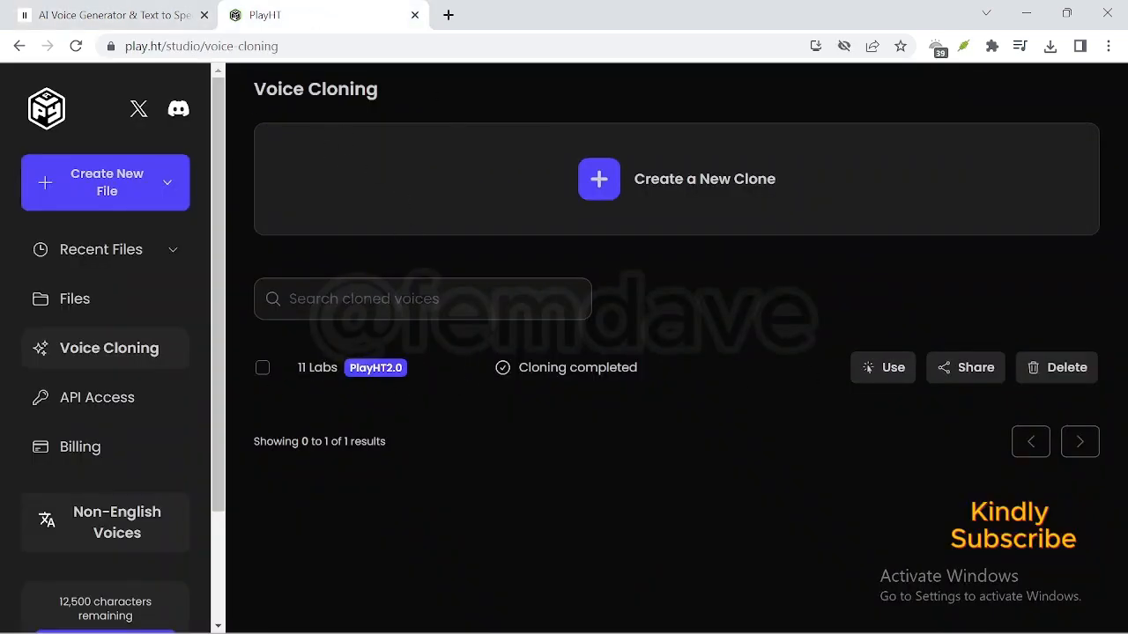
left_click_drag(351, 371, 295, 370)
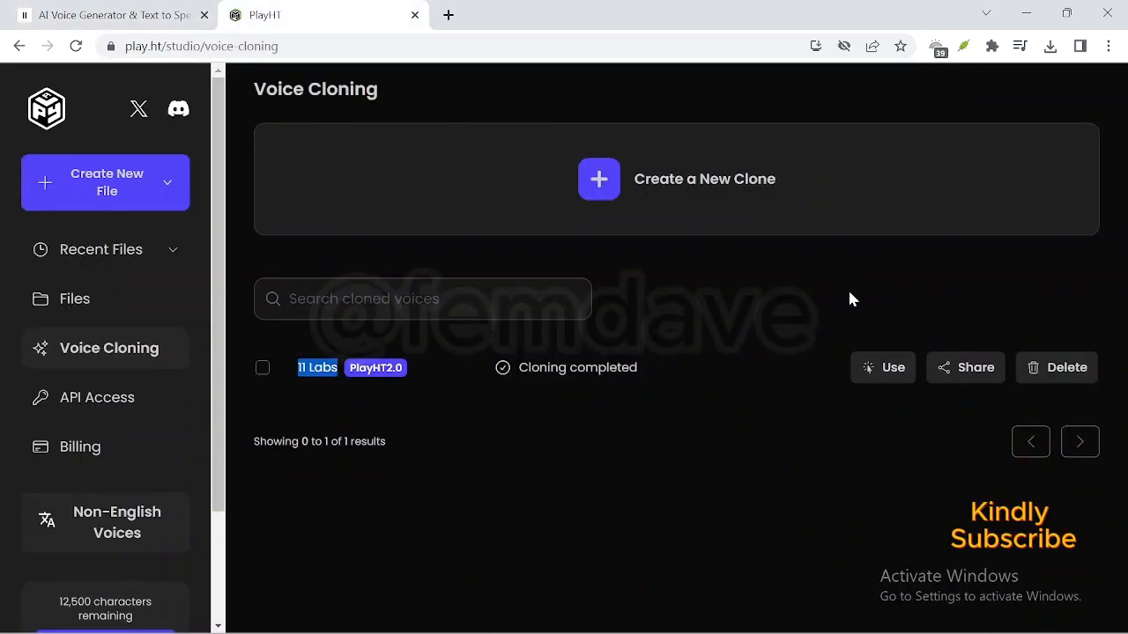
left_click(868, 368)
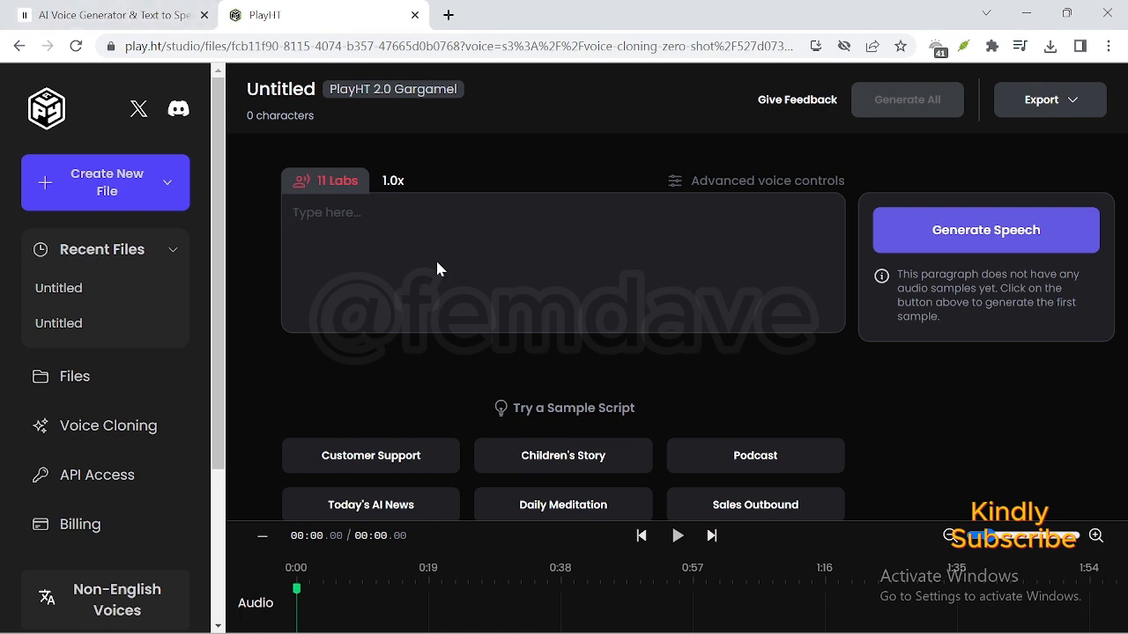
Look through the Cloned and Pre-made voices for the file and close the voice selection.
left_click(308, 189)
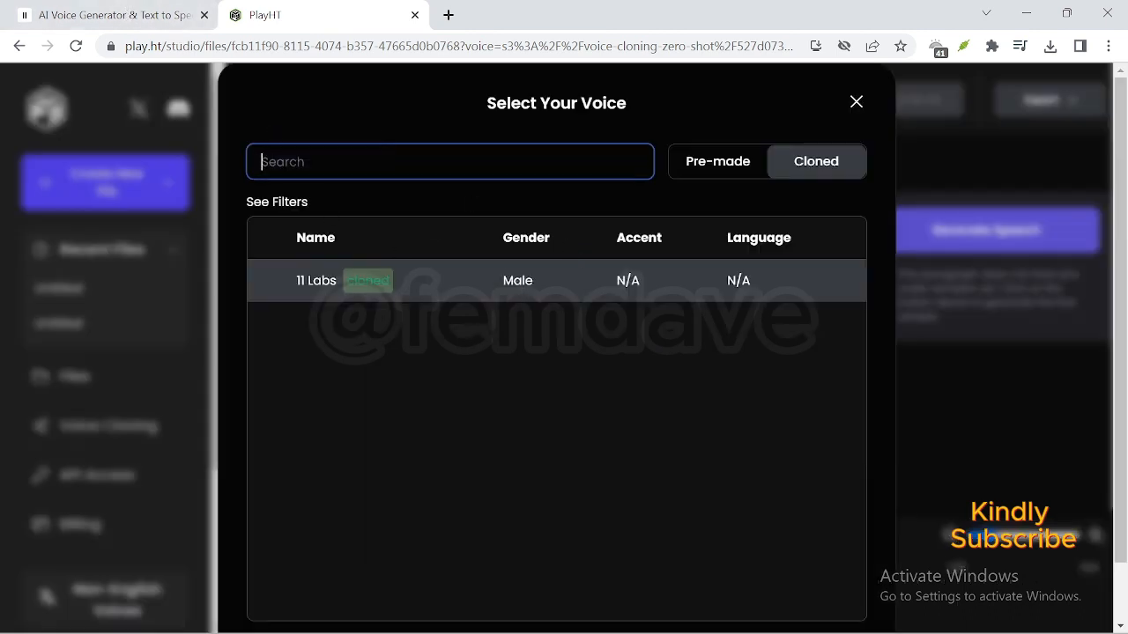
left_click(704, 165)
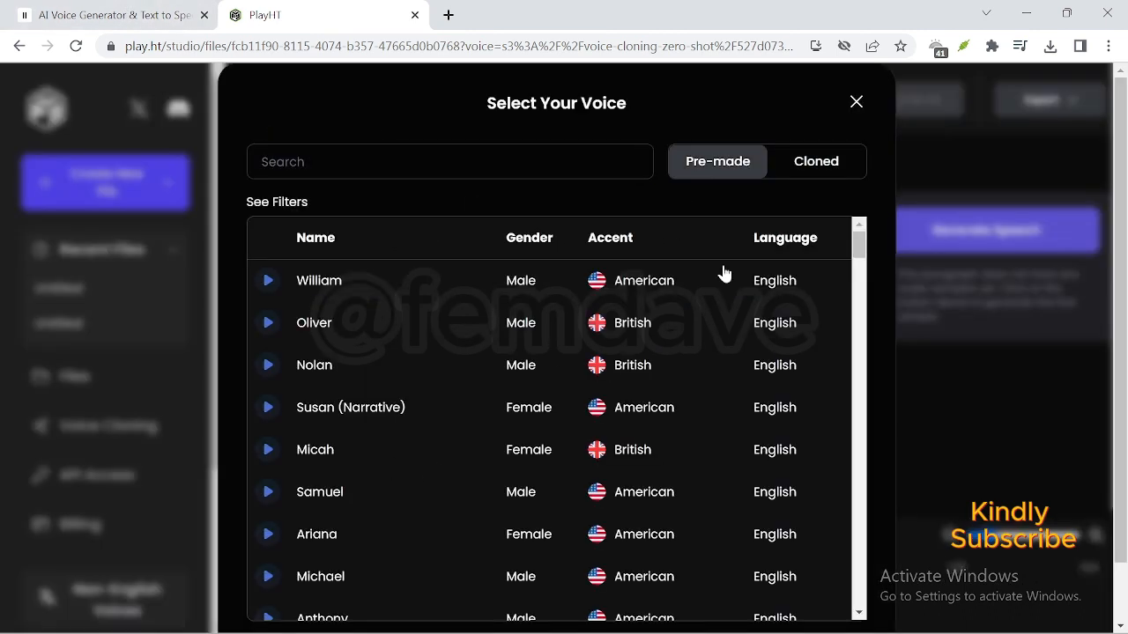
left_click(790, 182)
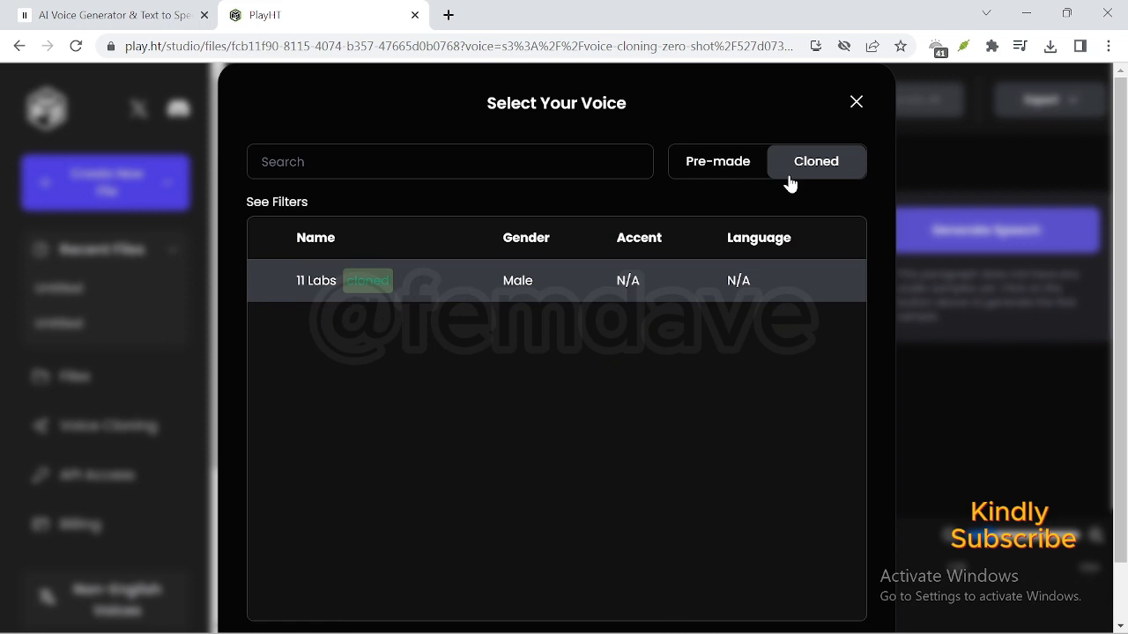
left_click(856, 103)
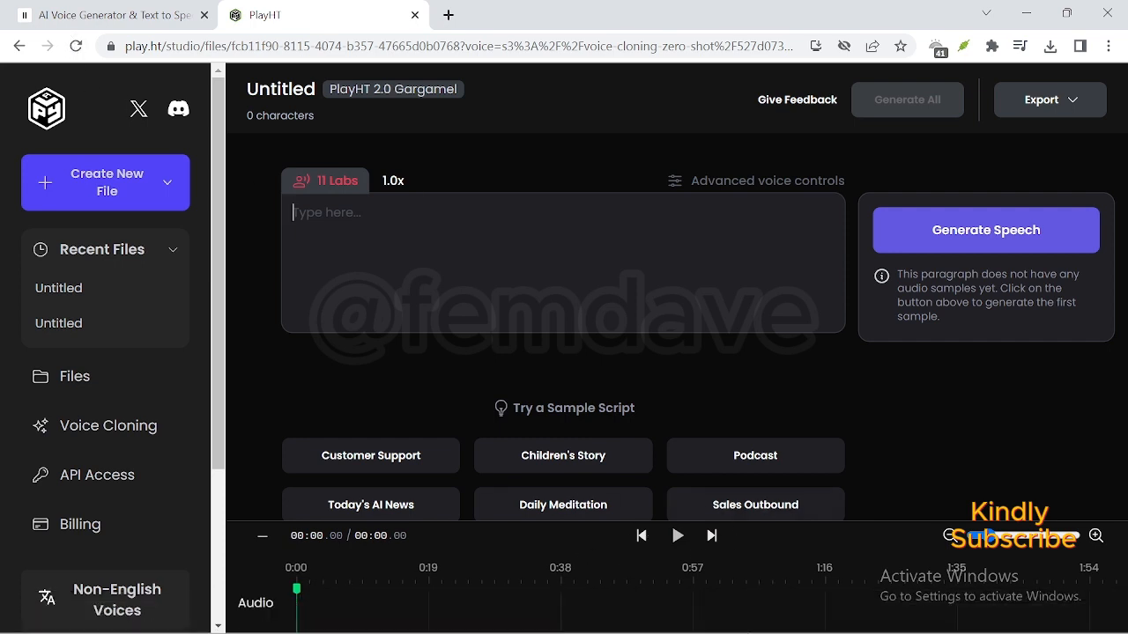
Switch to the other browser window and open chatgpt.com in place of the Sticky Note Board Extension page.
left_click(808, 615)
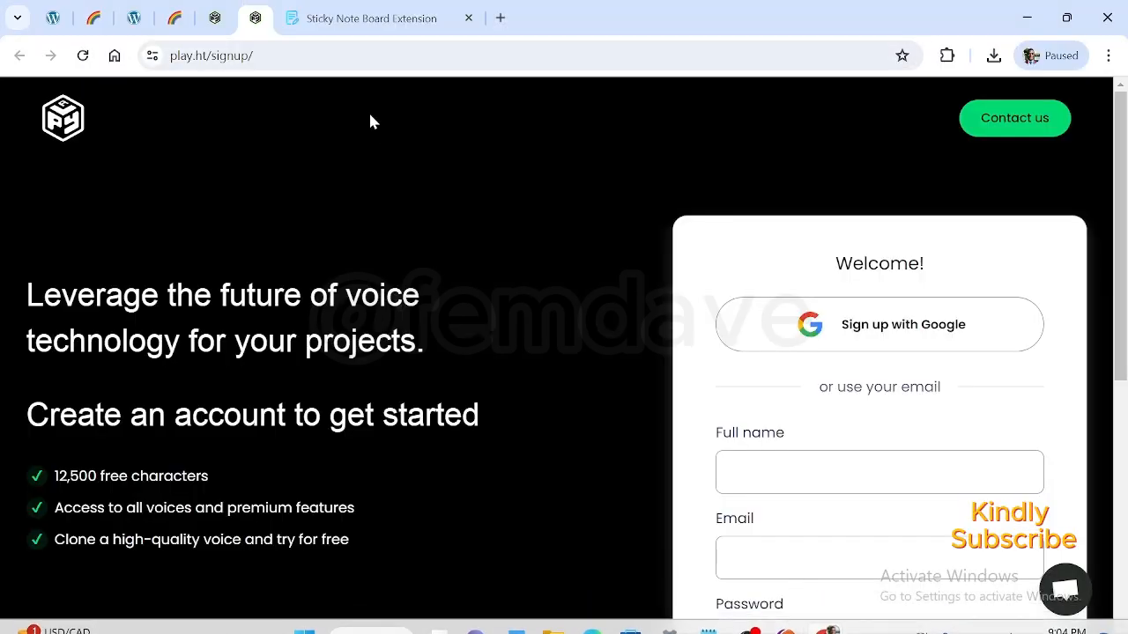
left_click(302, 18)
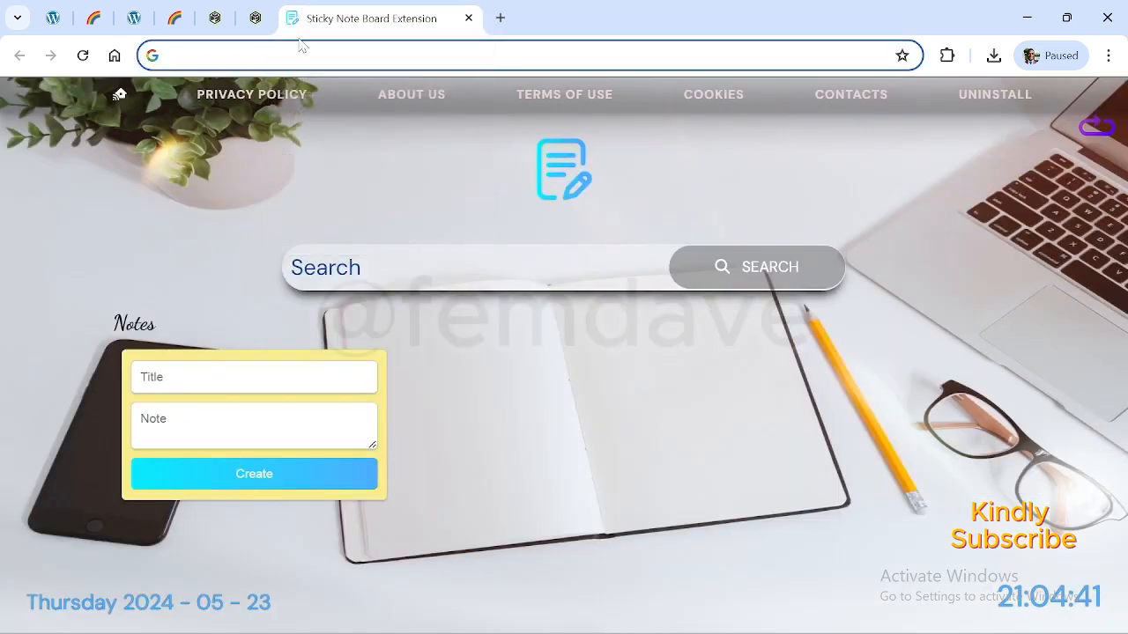
type("x")
key("BackSpace")
type("\\")
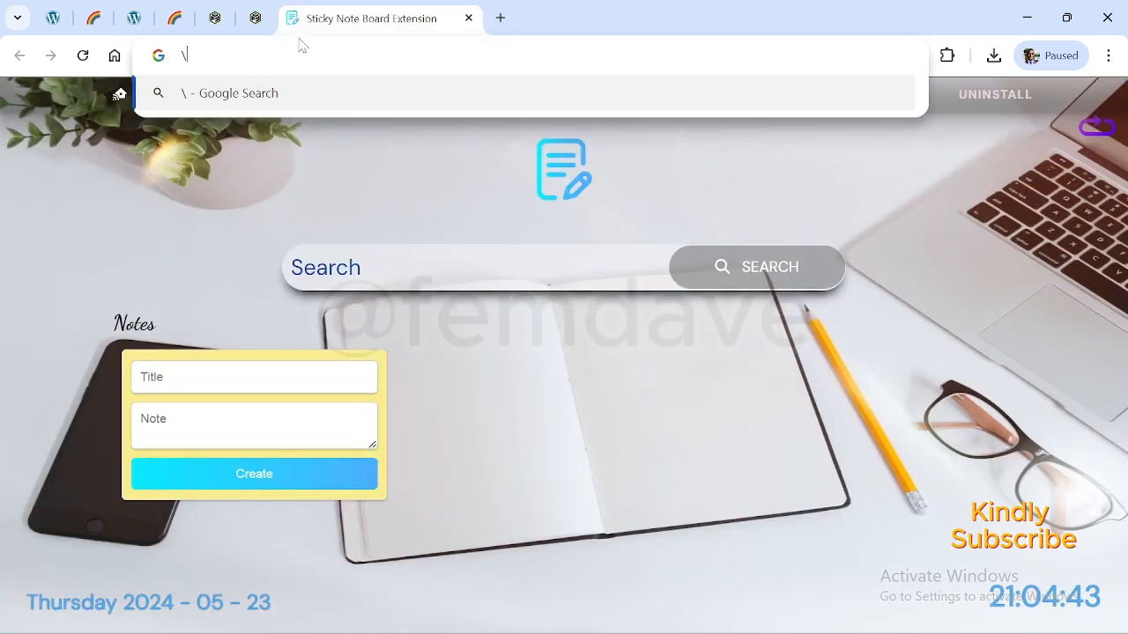
key("BackSpace")
type("c")
key("BackSpace")
key("BackSpace")
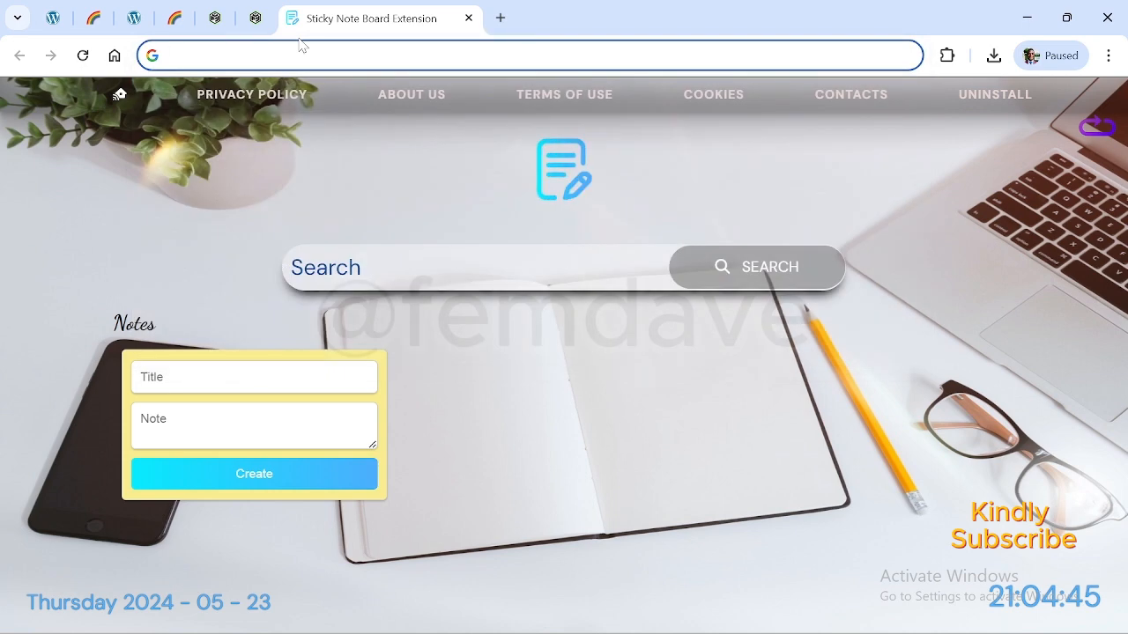
type("ch")
key("Return")
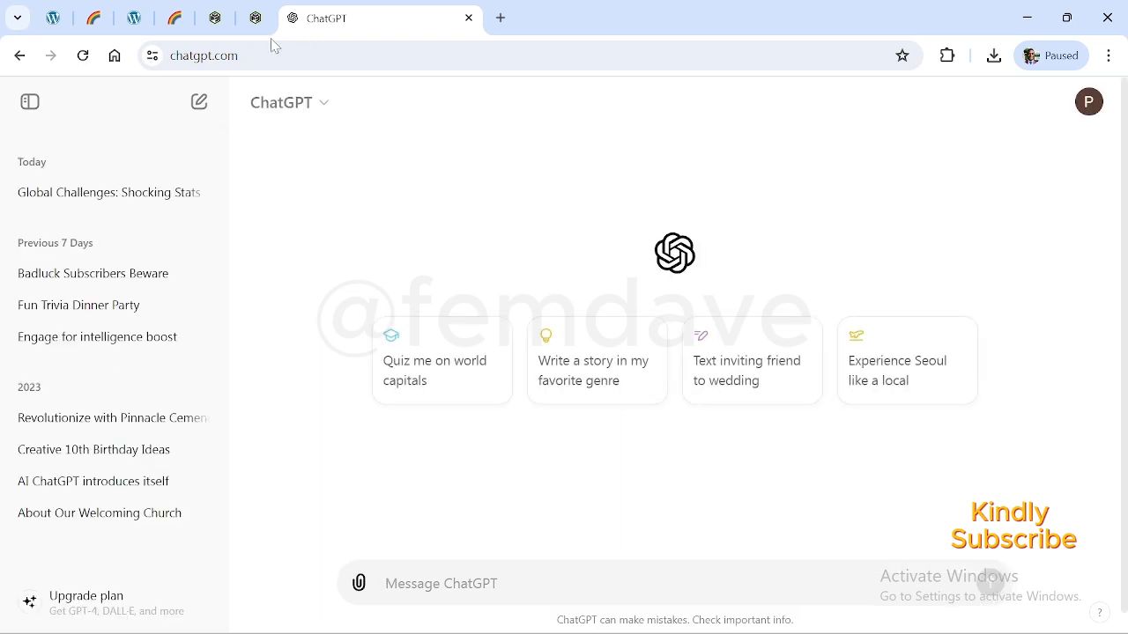
Have ChatGPT write a story in the favorite genre and request a shorter version with "more short".
left_click(616, 379)
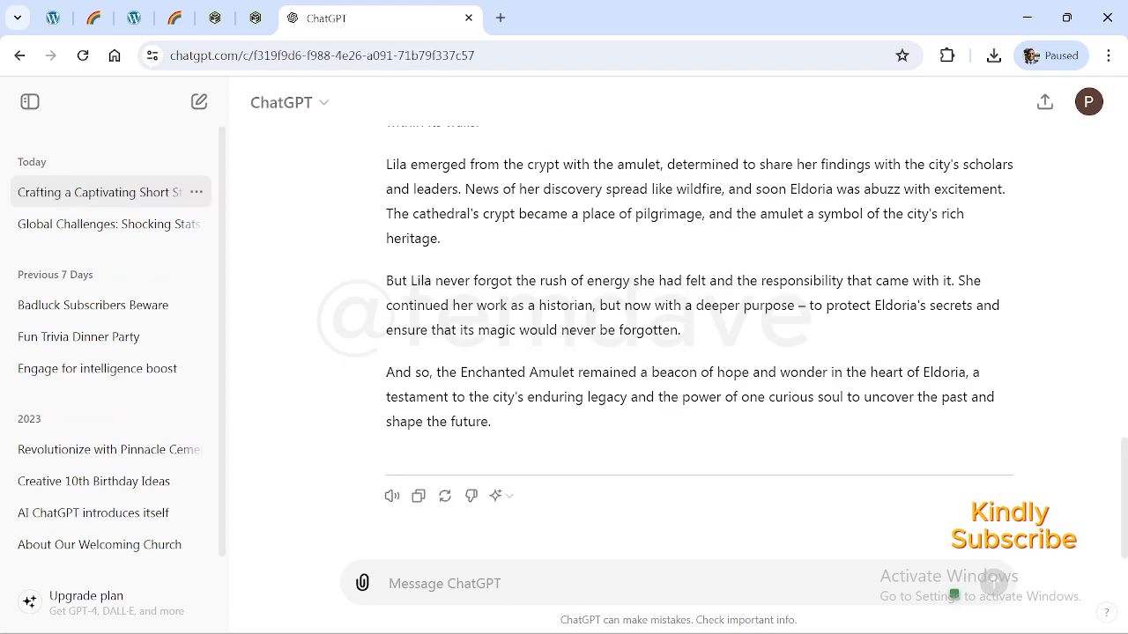
type("more short")
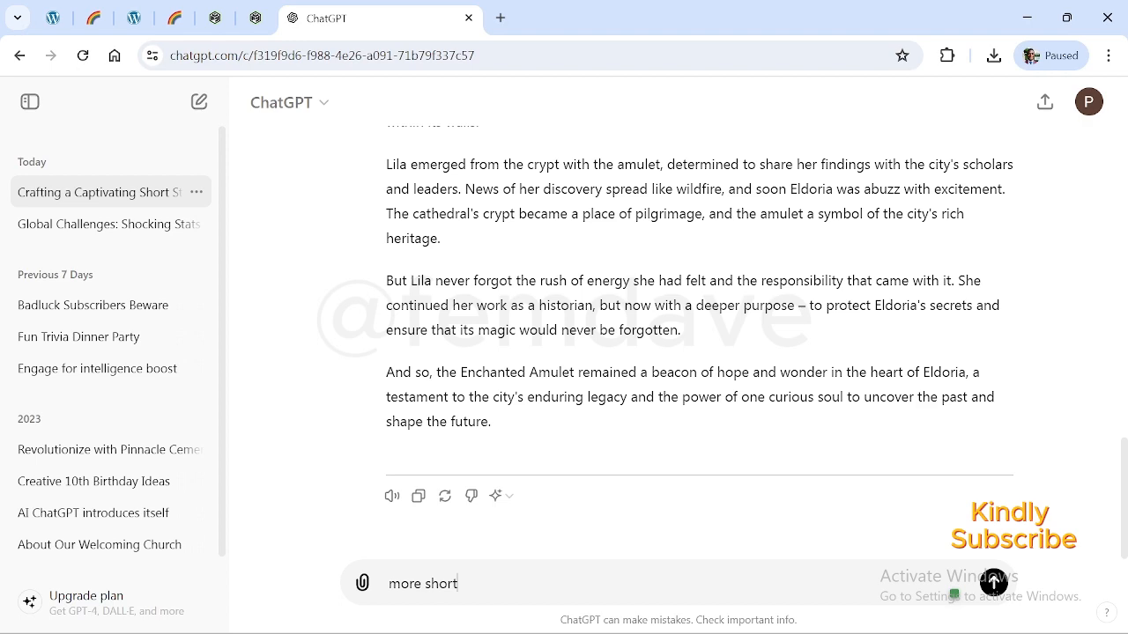
key("Return")
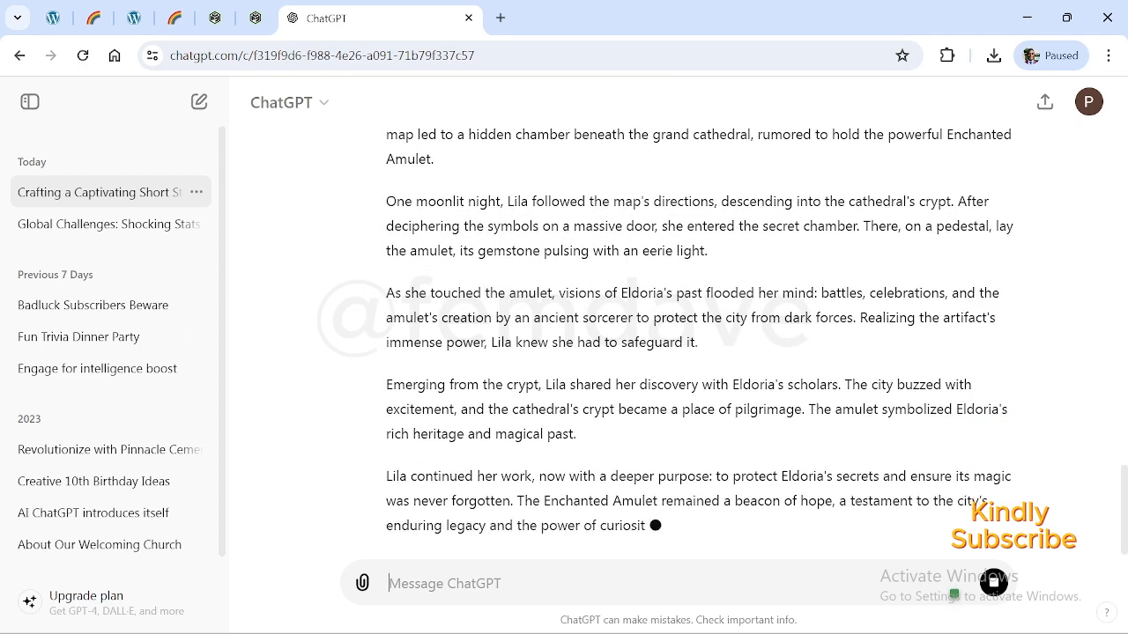
Try selecting the first two paragraphs of the shortened story The Enchanted Amulet for copying.
scroll(467, 444, "up", 5)
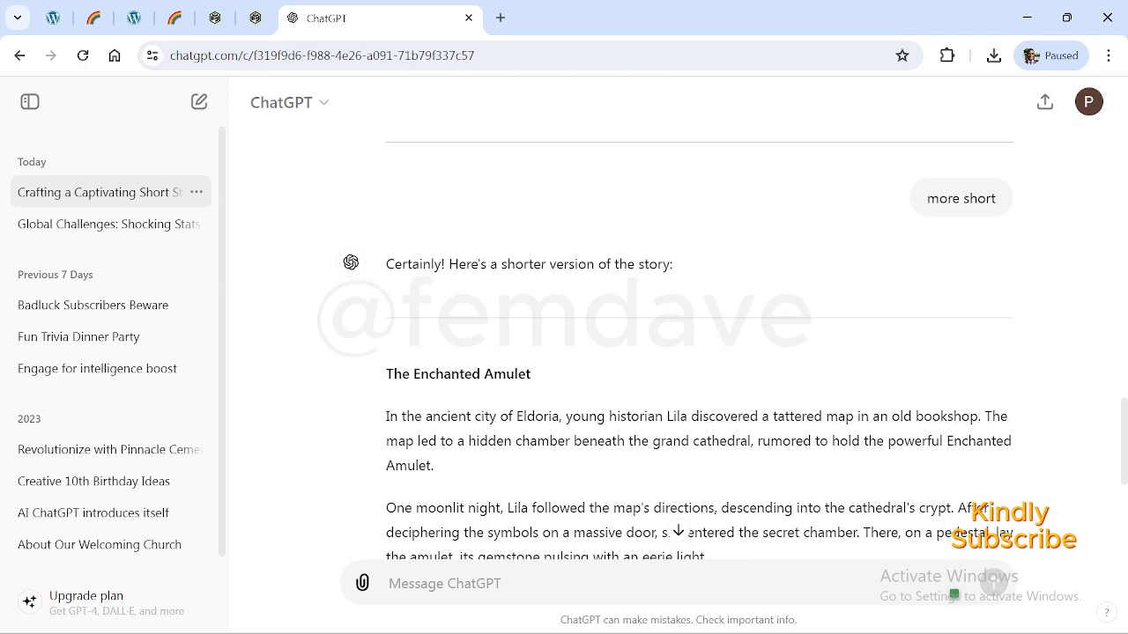
left_click_drag(433, 467, 388, 414)
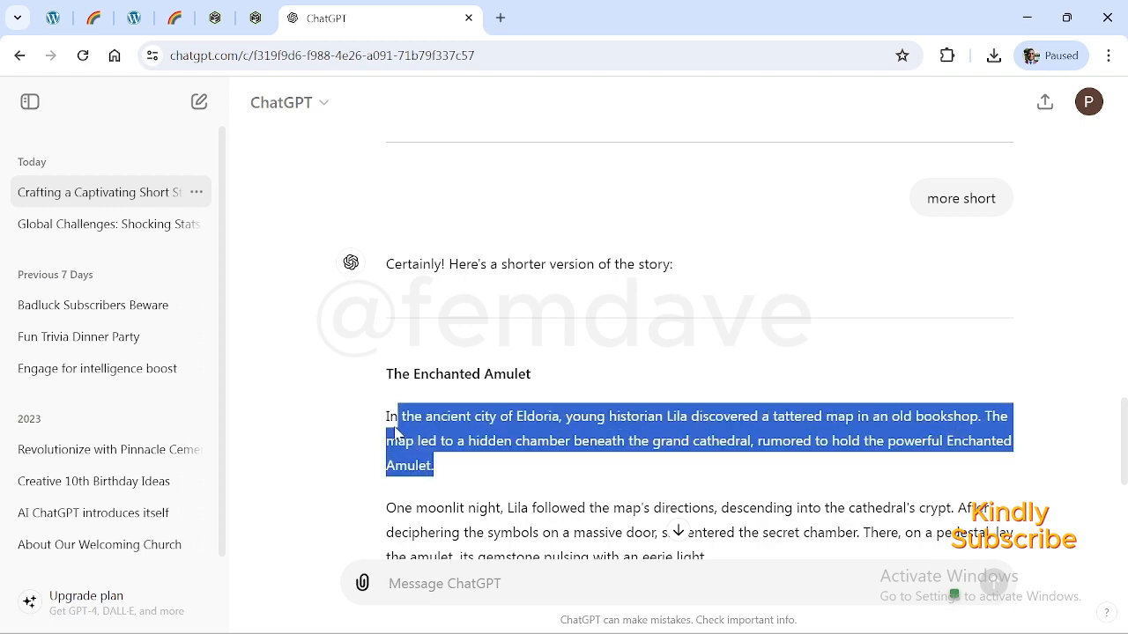
right_click(398, 420)
left_click(415, 491)
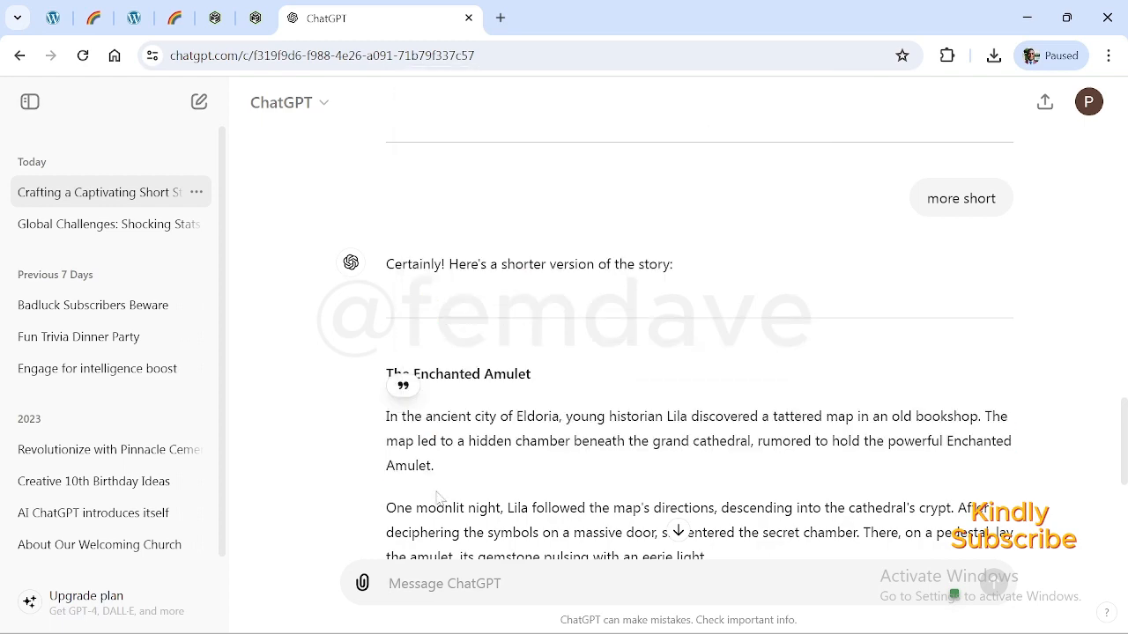
left_click_drag(387, 509, 728, 520)
scroll(718, 502, "down", 2)
left_click_drag(590, 493, 373, 438)
left_click(408, 452)
Copy the story paragraph beginning "As she touched the amulet" and switch back to the PlayHT file.
left_click_drag(389, 356, 708, 400)
key("ctrl+c")
right_click(679, 368)
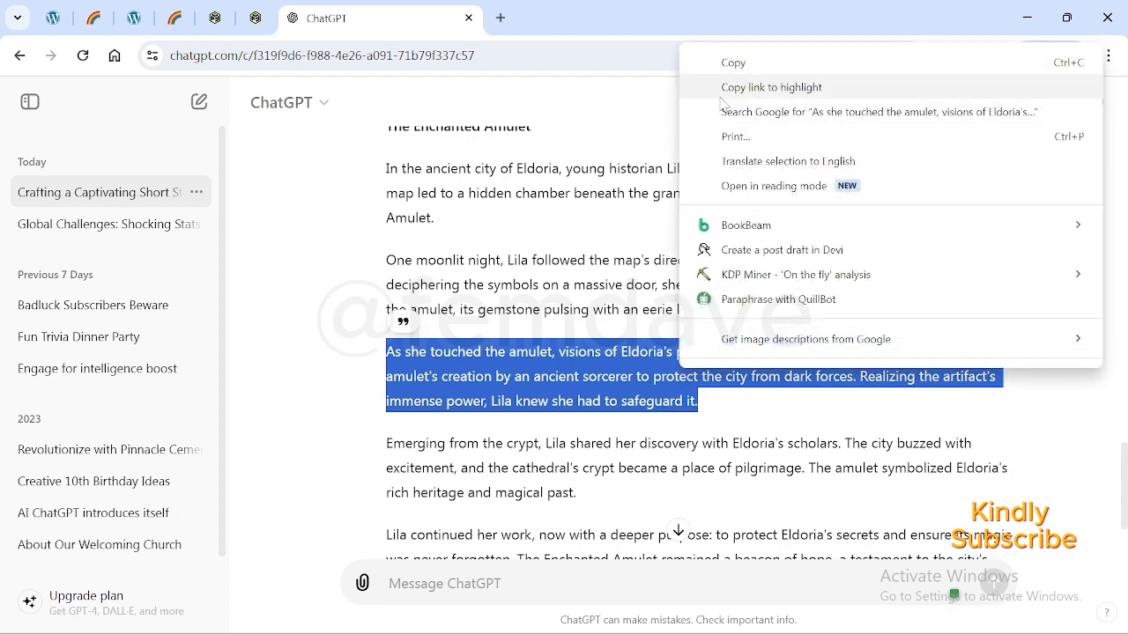
left_click(733, 64)
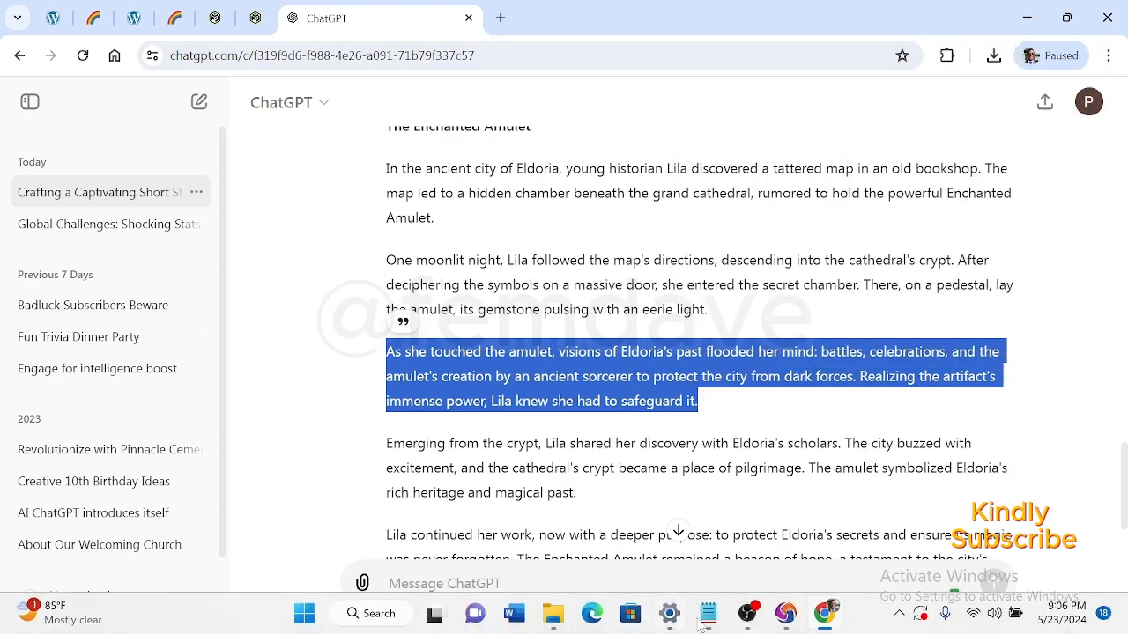
left_click(785, 616)
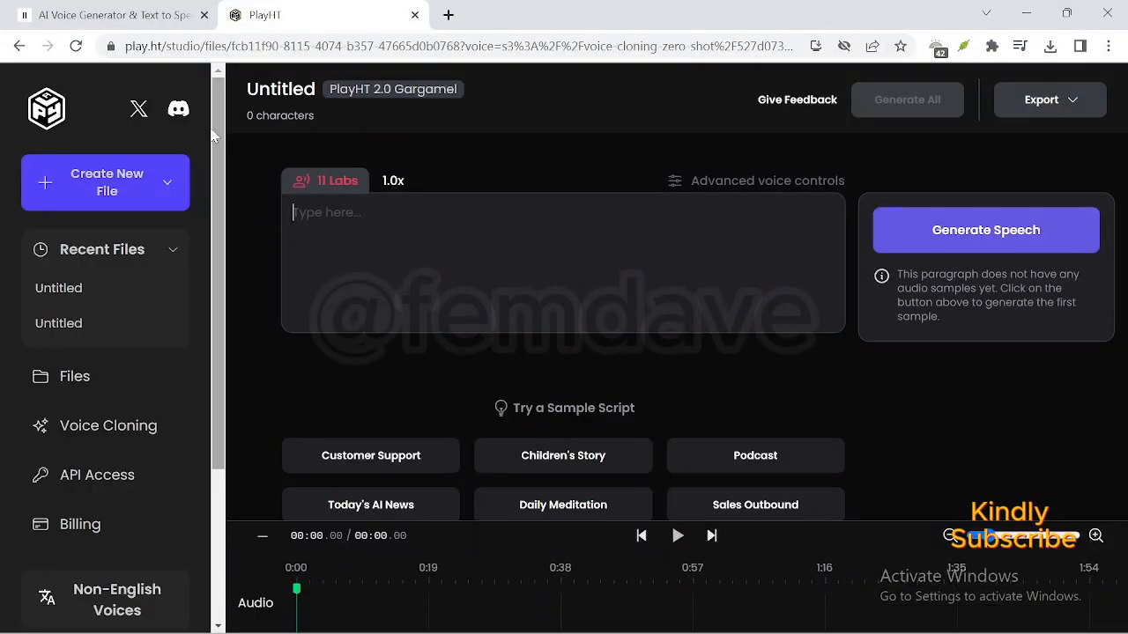
Replace the text in ElevenLabs Speech Synthesis with the copied story paragraph and view the proxy extension's country settings.
left_click(132, 14)
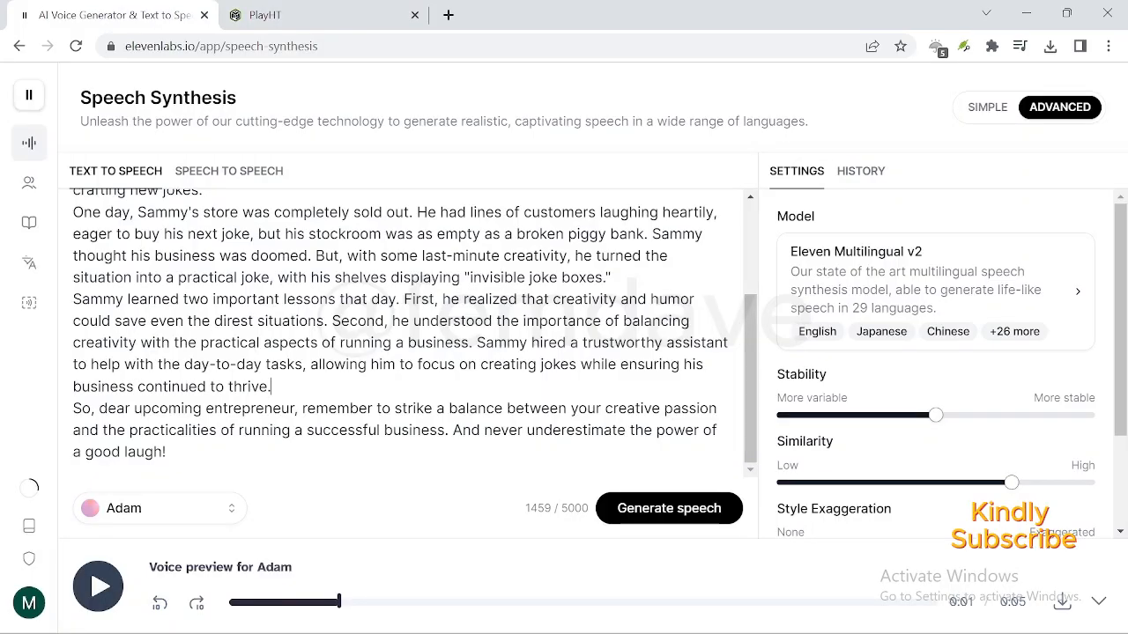
key("ctrl+a")
key("ctrl+v")
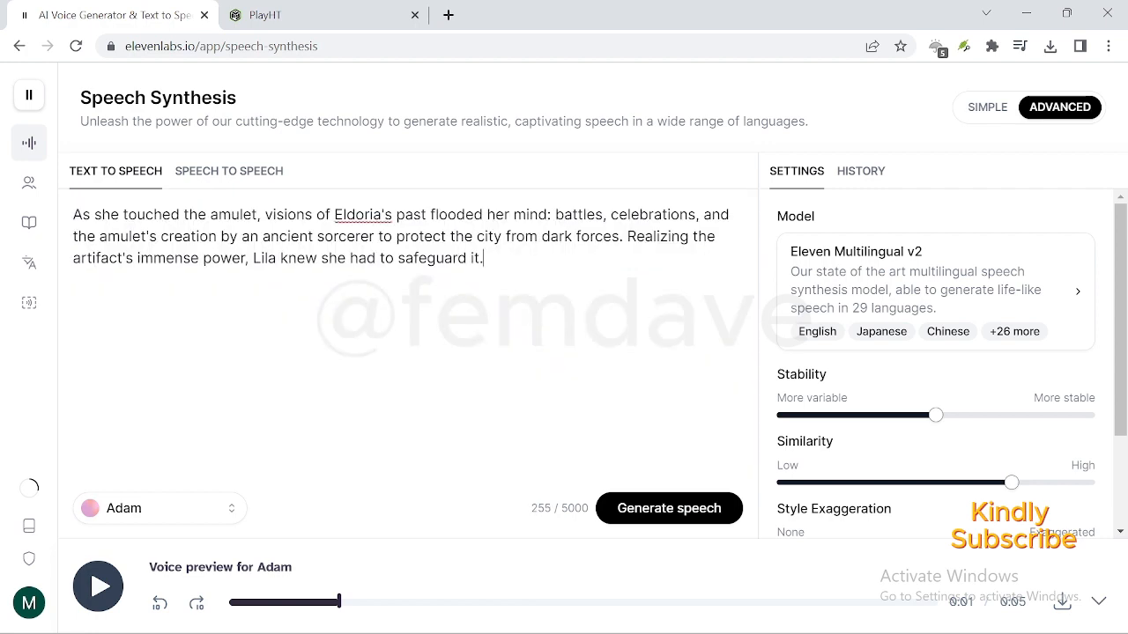
left_click(963, 47)
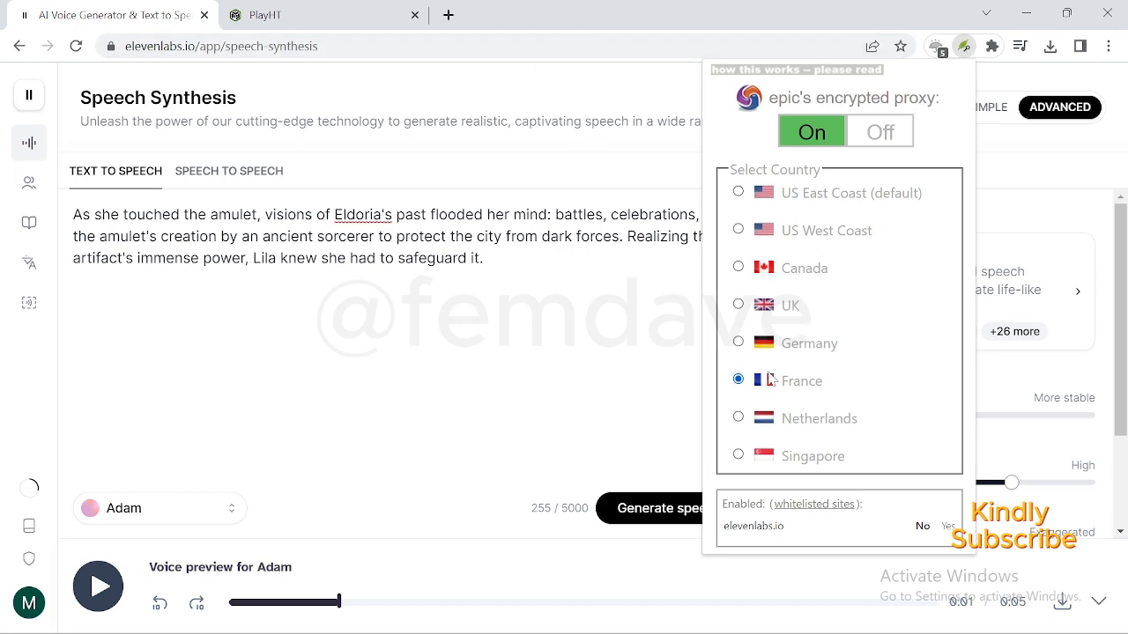
left_click(262, 258)
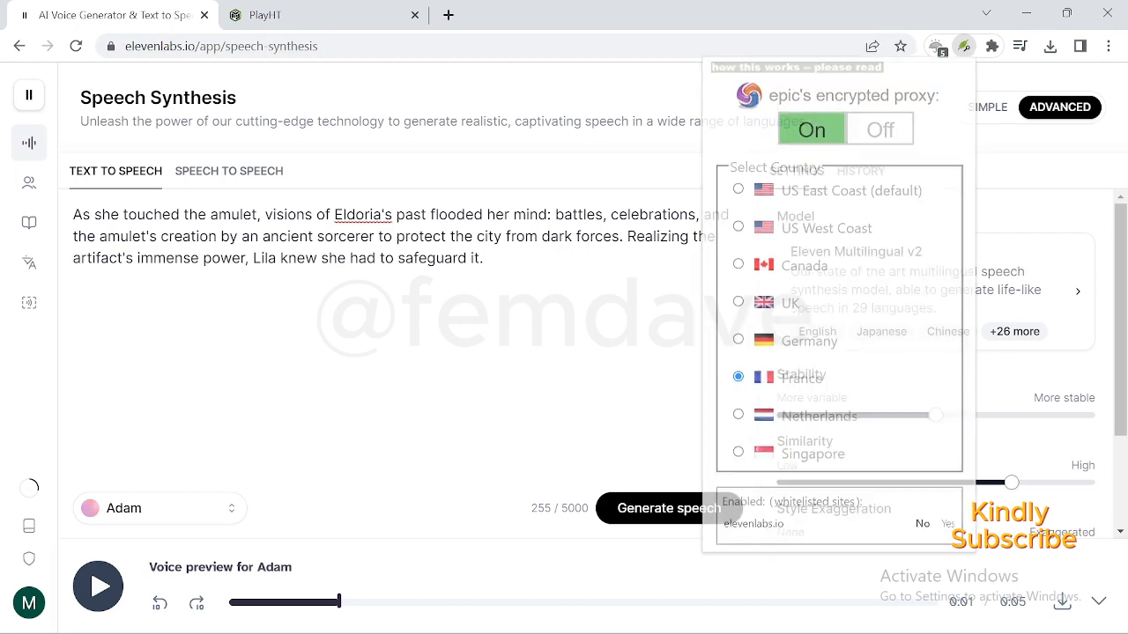
Paste the story paragraph as plain text into the PlayHT file and generate speech with the 11 Labs voice.
left_click(304, 19)
right_click(383, 231)
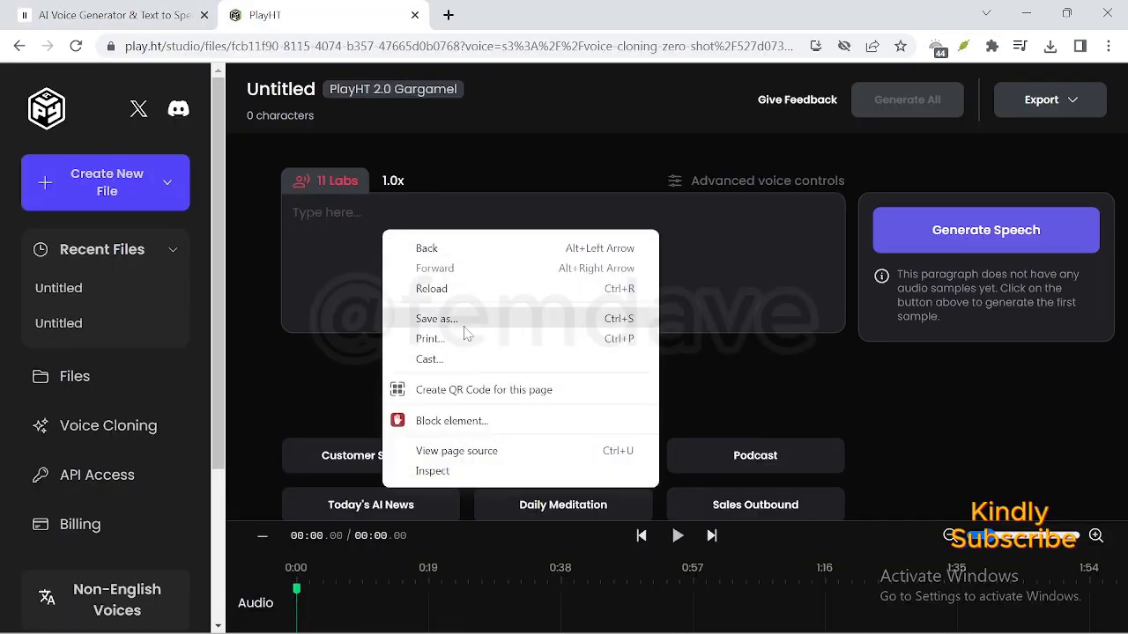
right_click(326, 225)
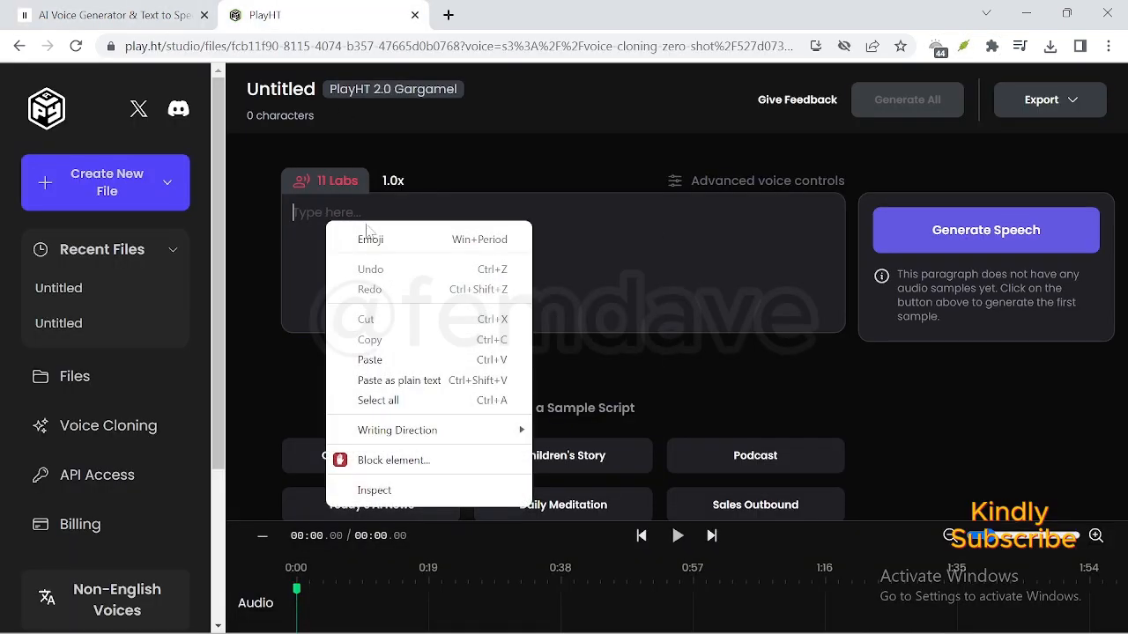
left_click(403, 381)
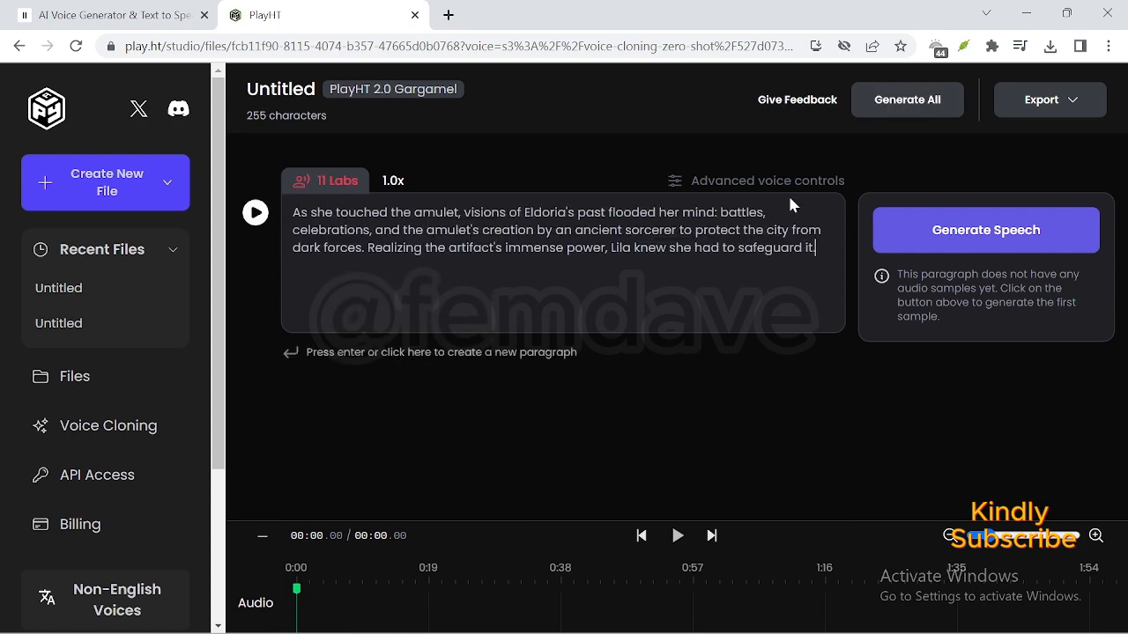
left_click(964, 231)
Generate speech from the same paragraph in ElevenLabs with the Adam voice and pause its automatic playback.
left_click(189, 16)
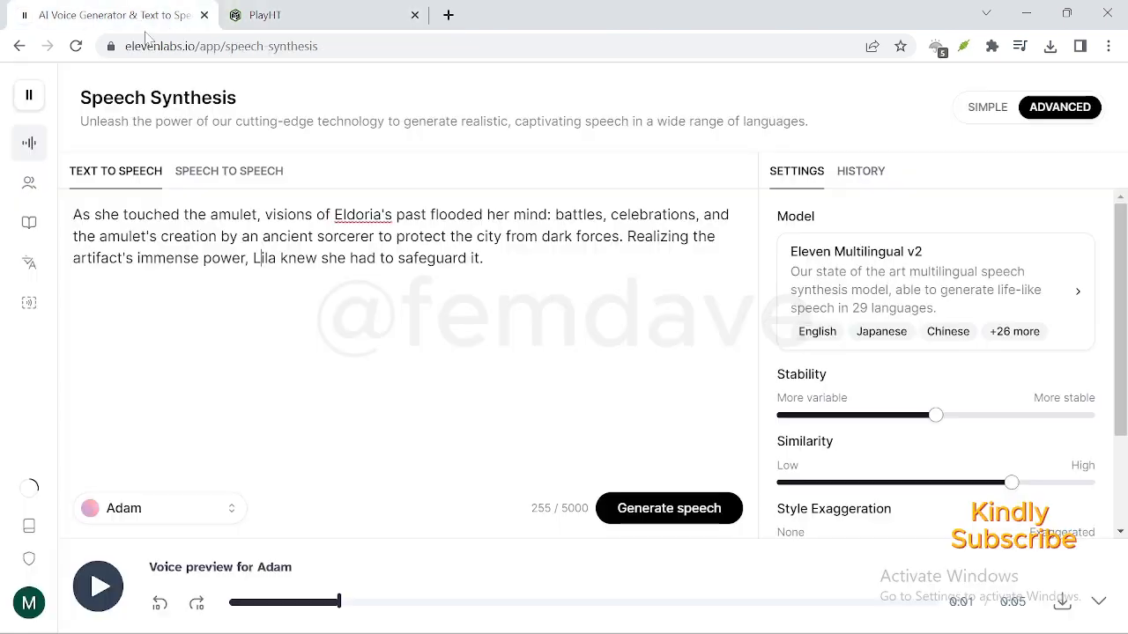
left_click(680, 520)
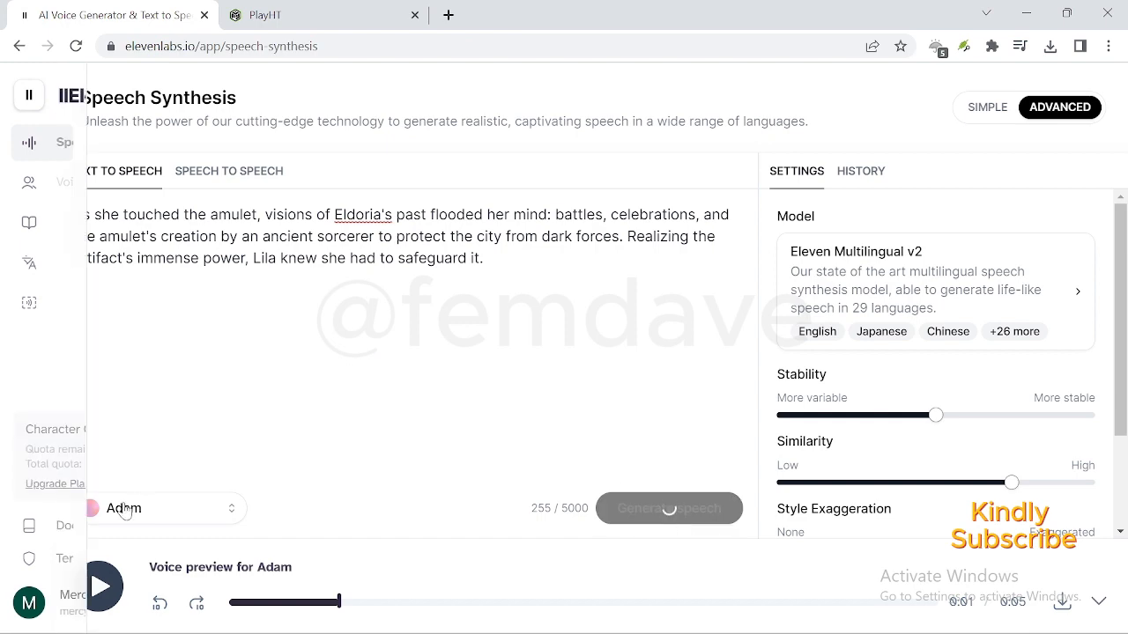
left_click(304, 16)
left_click(167, 16)
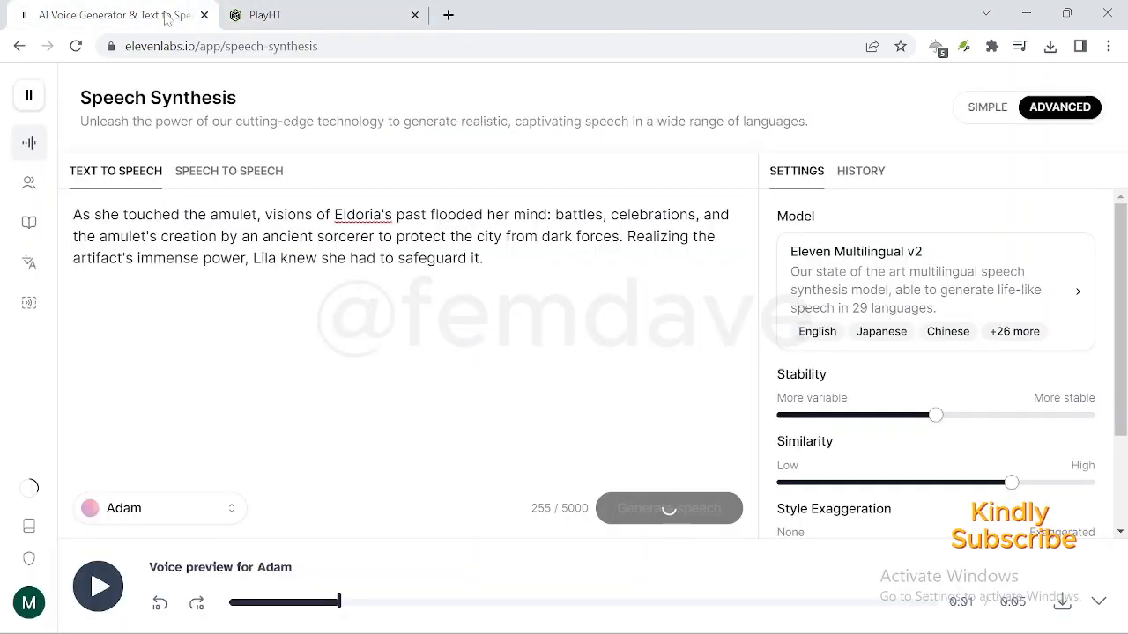
left_click(98, 586)
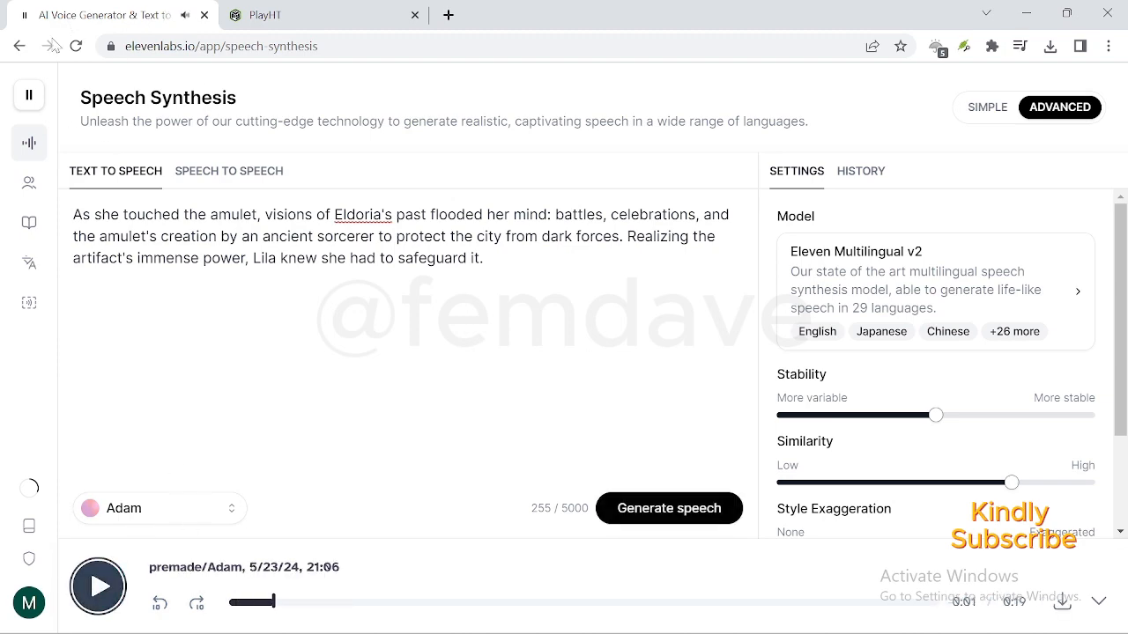
Check the PlayHT generation, listen to the Adam speech in ElevenLabs, and try playing the PlayHT paragraph.
left_click(316, 16)
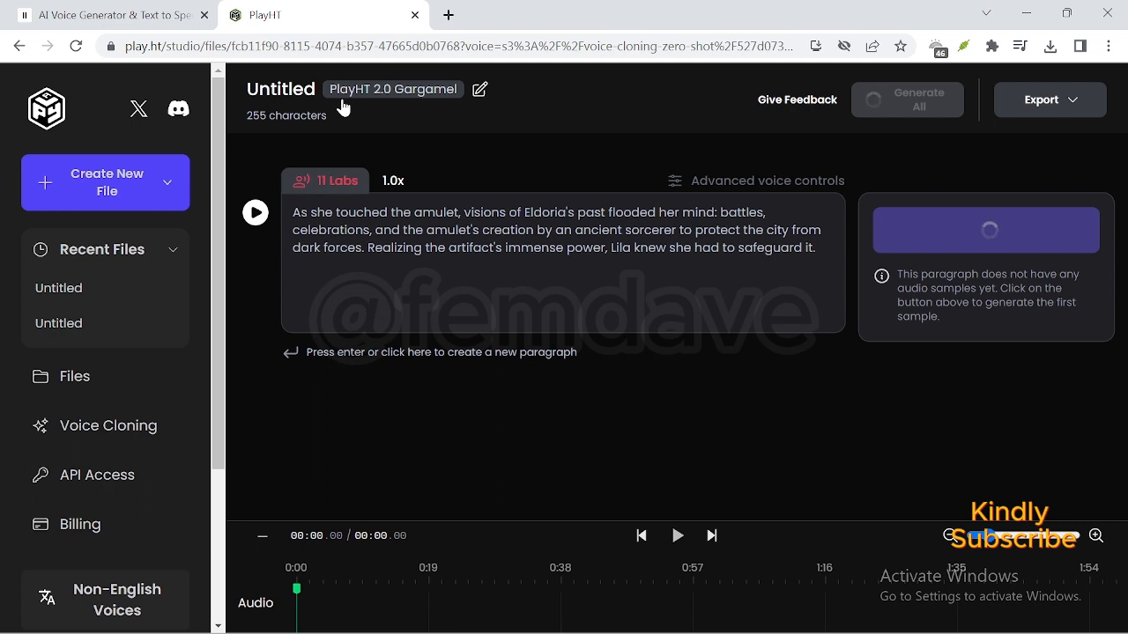
left_click(141, 15)
left_click(99, 586)
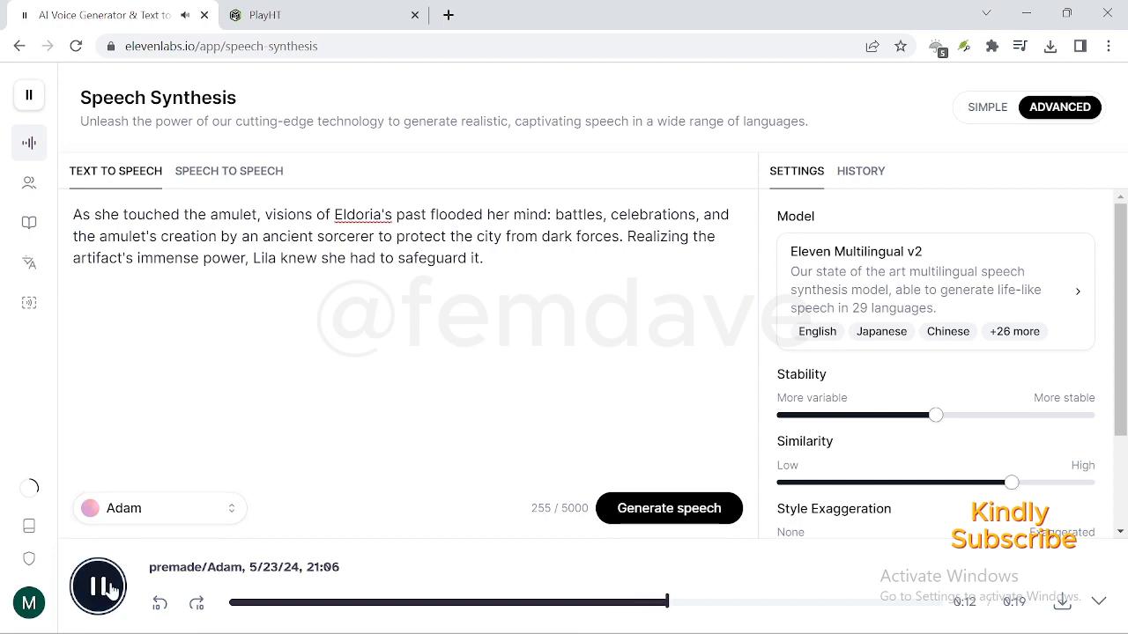
left_click(264, 15)
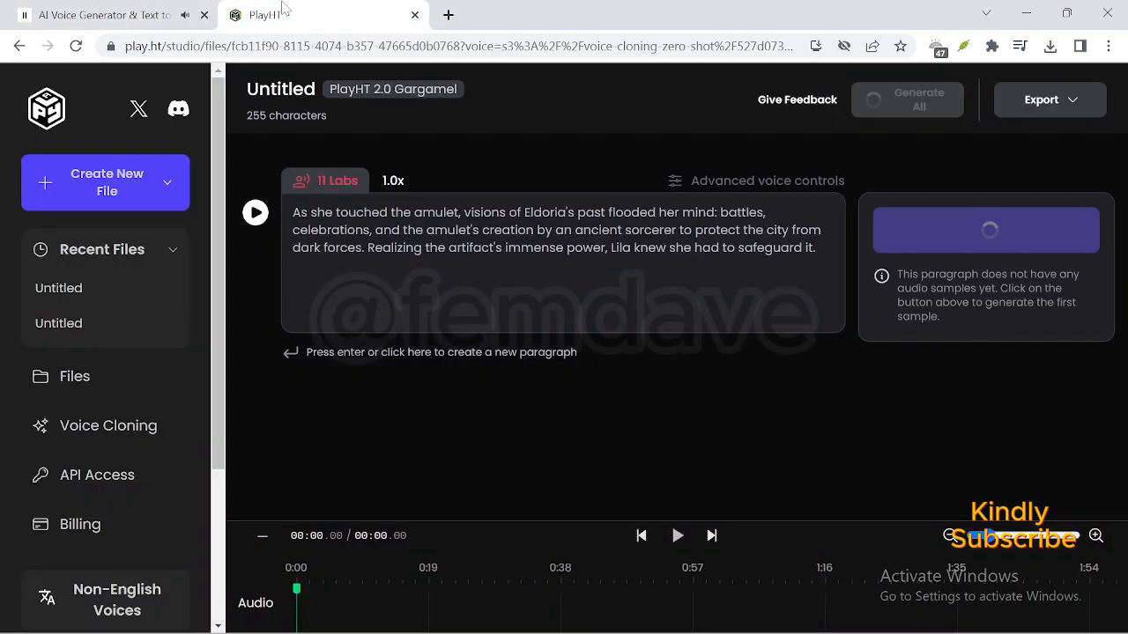
left_click(256, 214)
Open google.com in a new browser tab, search for "oiuyt\", and return to the PlayHT file.
left_click(447, 15)
type("google.com")
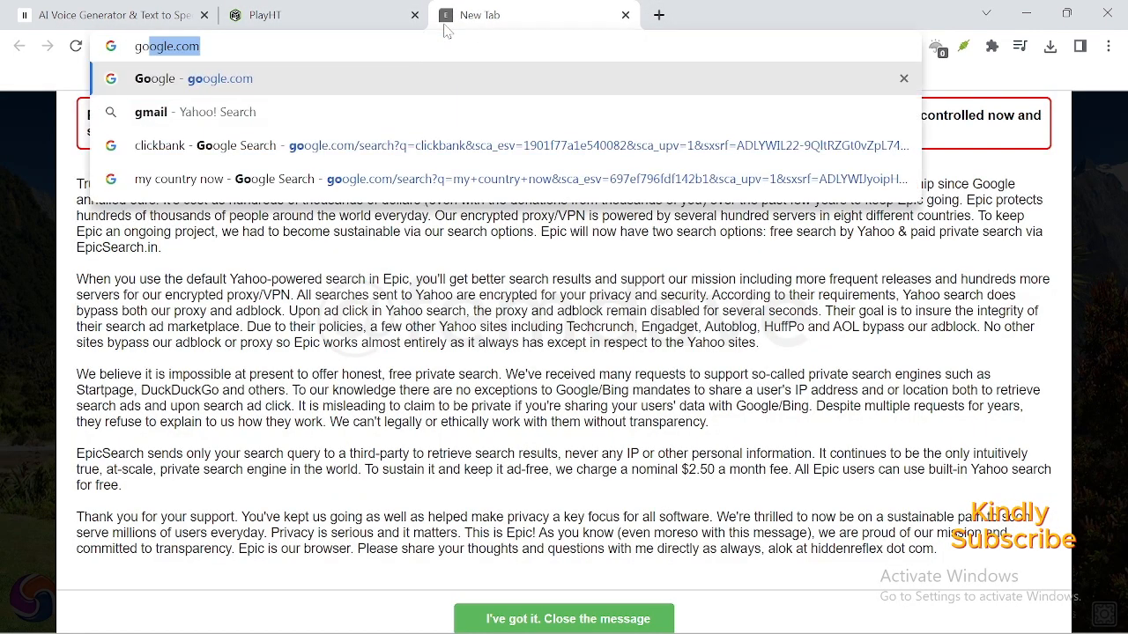
key("Return")
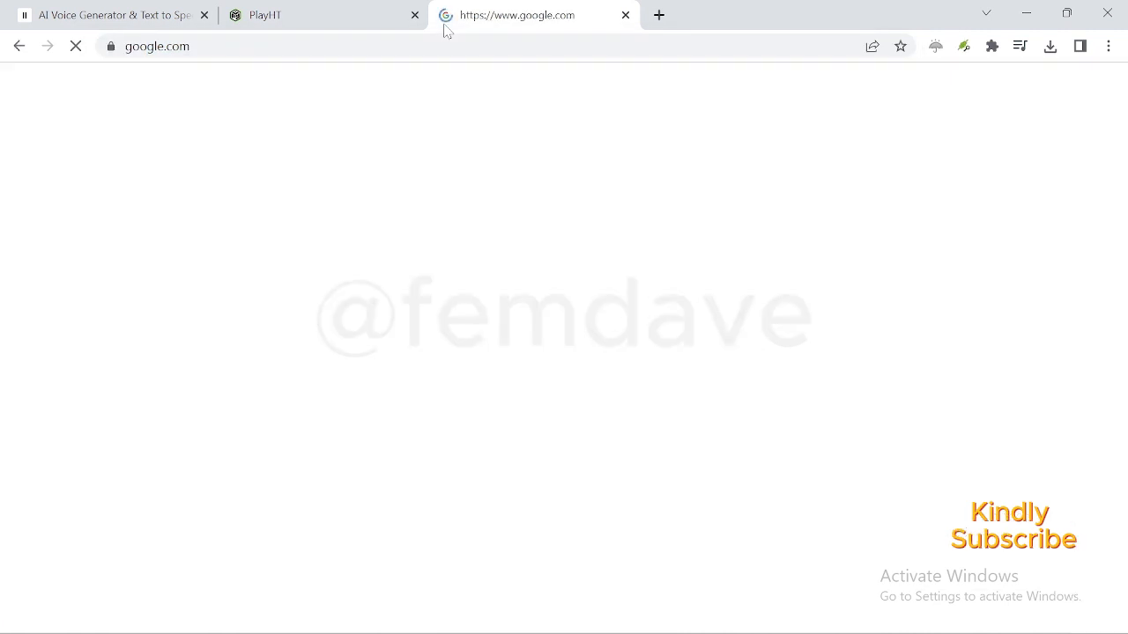
left_click(264, 15)
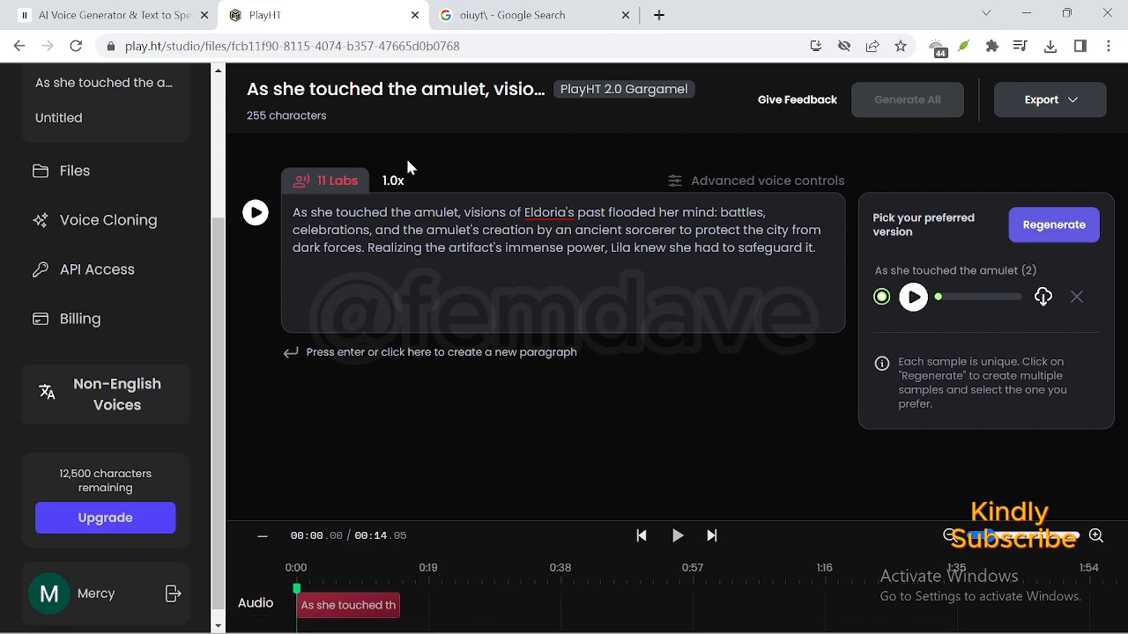
Replay the opening seconds of the generated Adam speech in ElevenLabs and pause it.
left_click(120, 17)
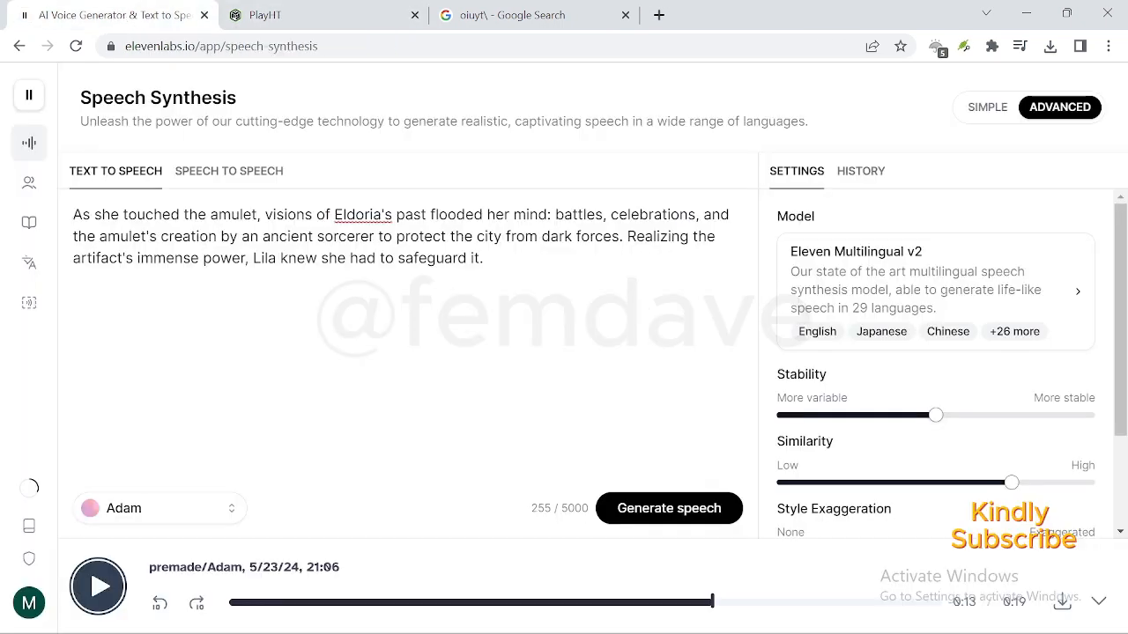
left_click(264, 15)
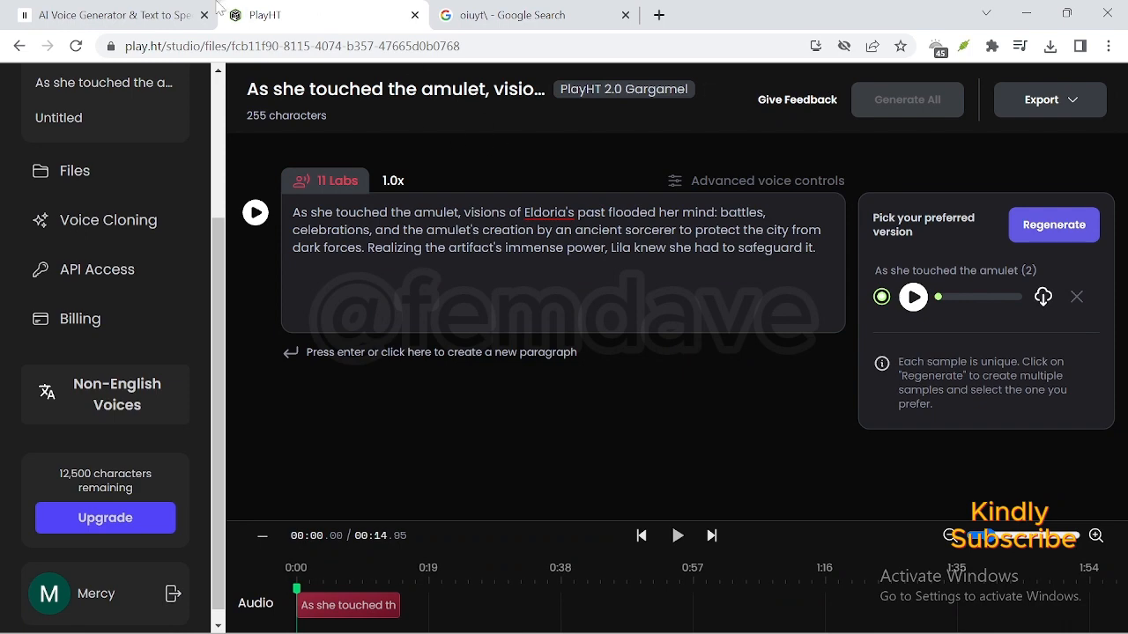
left_click(159, 18)
left_click(720, 596)
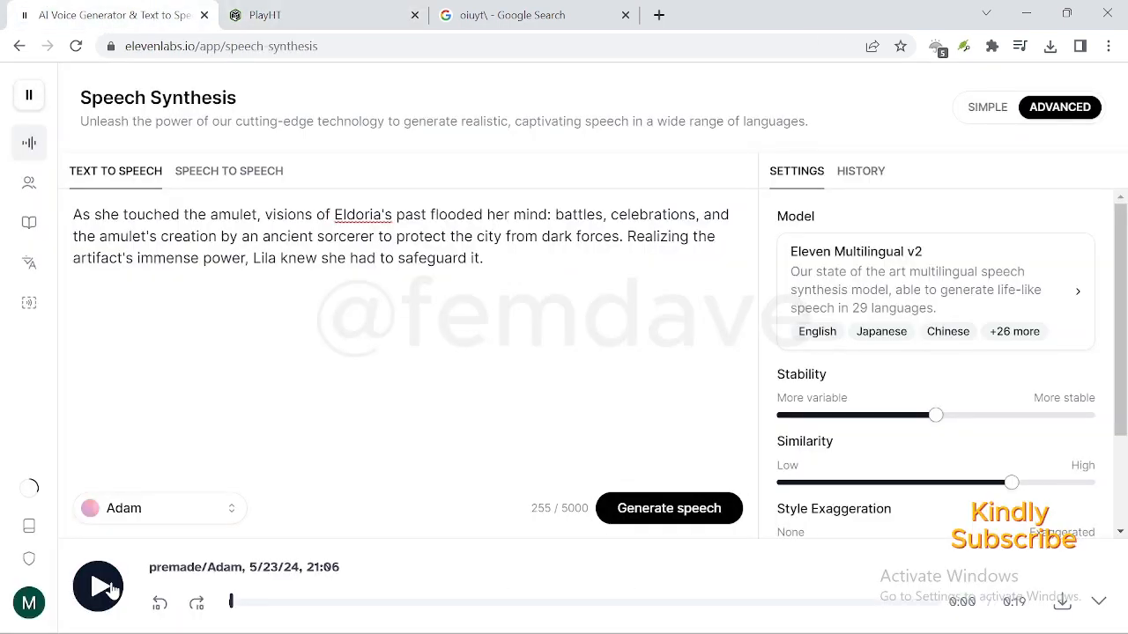
left_click(104, 589)
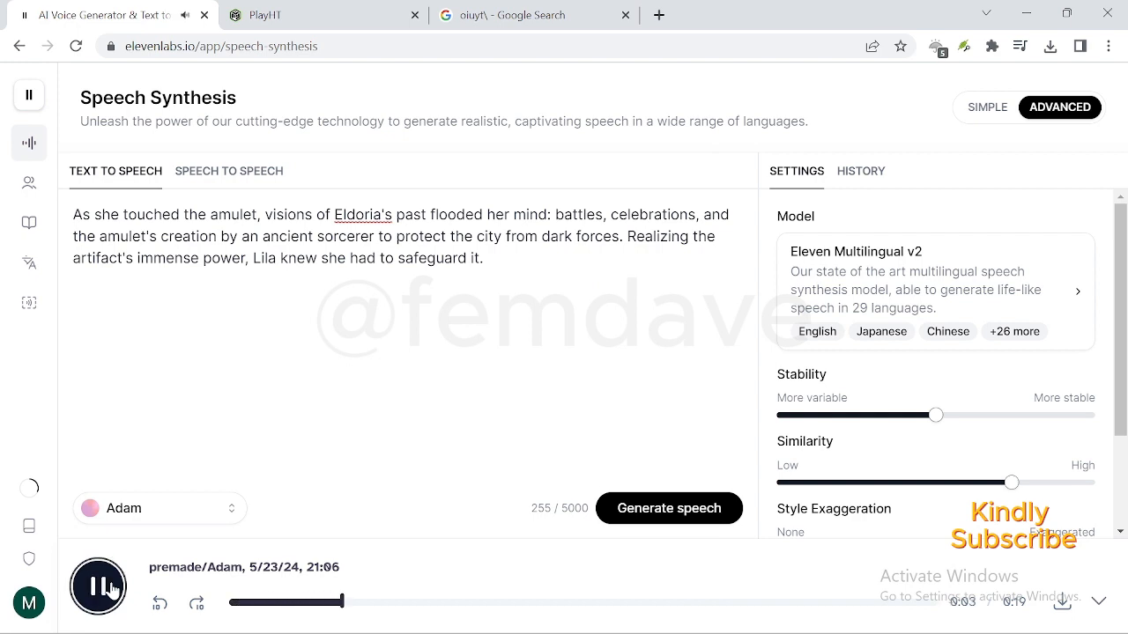
left_click(104, 589)
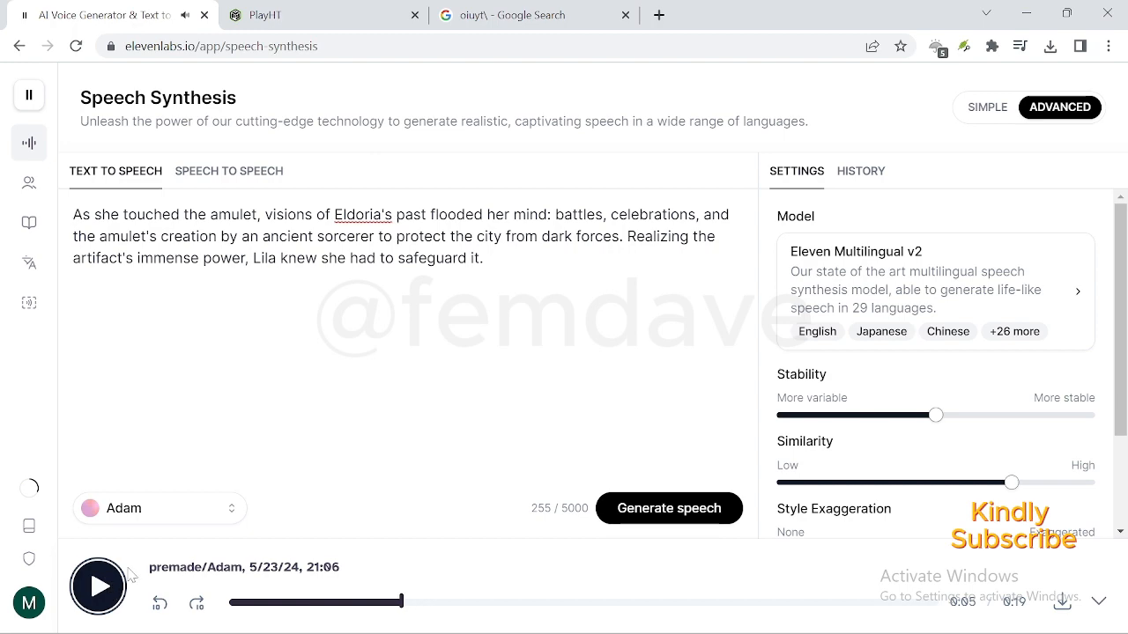
Play the beginning of the generated amulet sample in the PlayHT file and pause it.
left_click(300, 26)
left_click(910, 304)
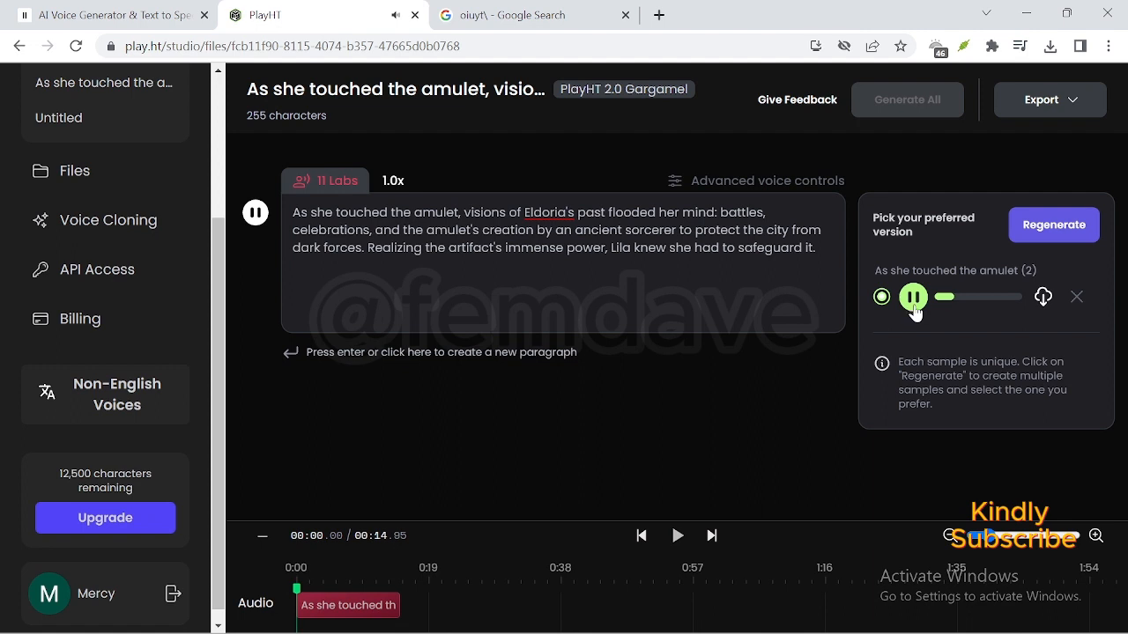
left_click(916, 302)
left_click(118, 12)
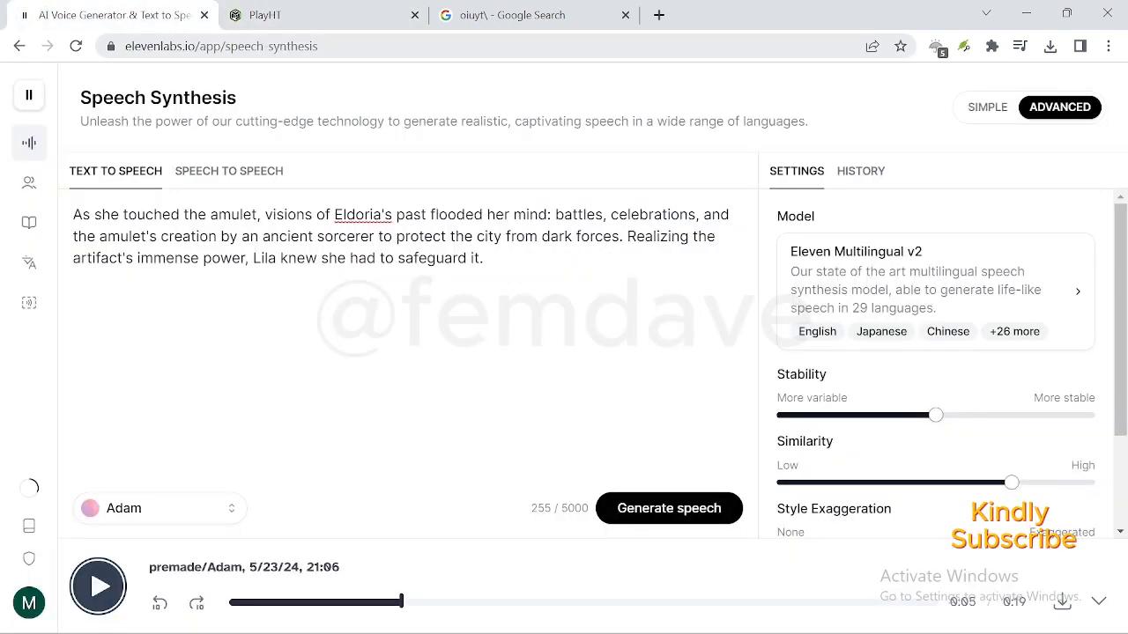
left_click(274, 15)
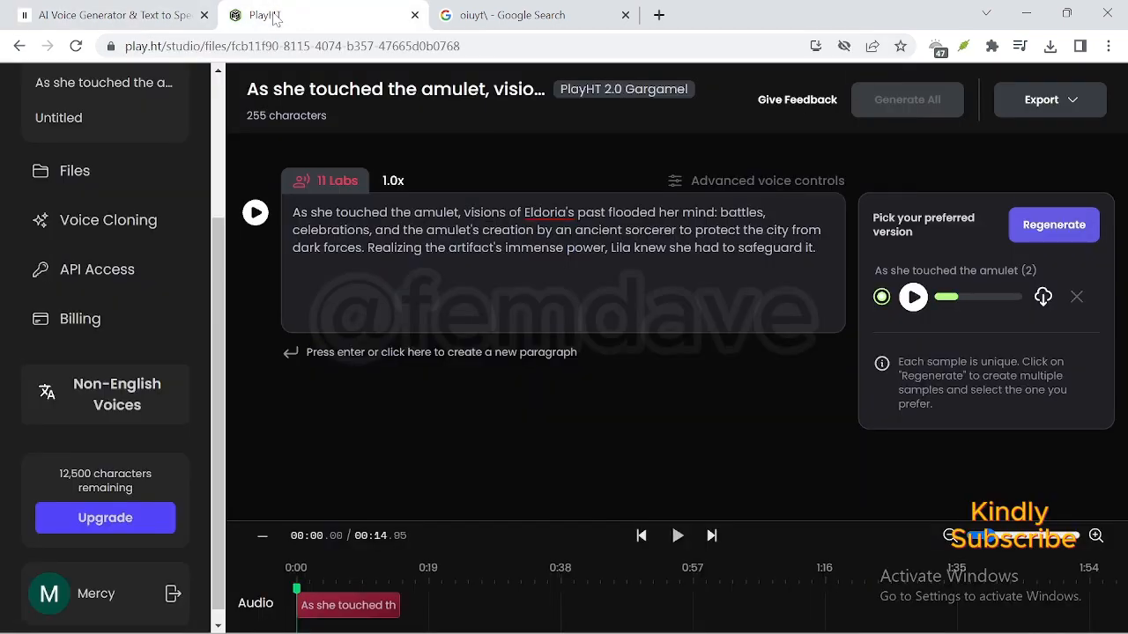
left_click(159, 15)
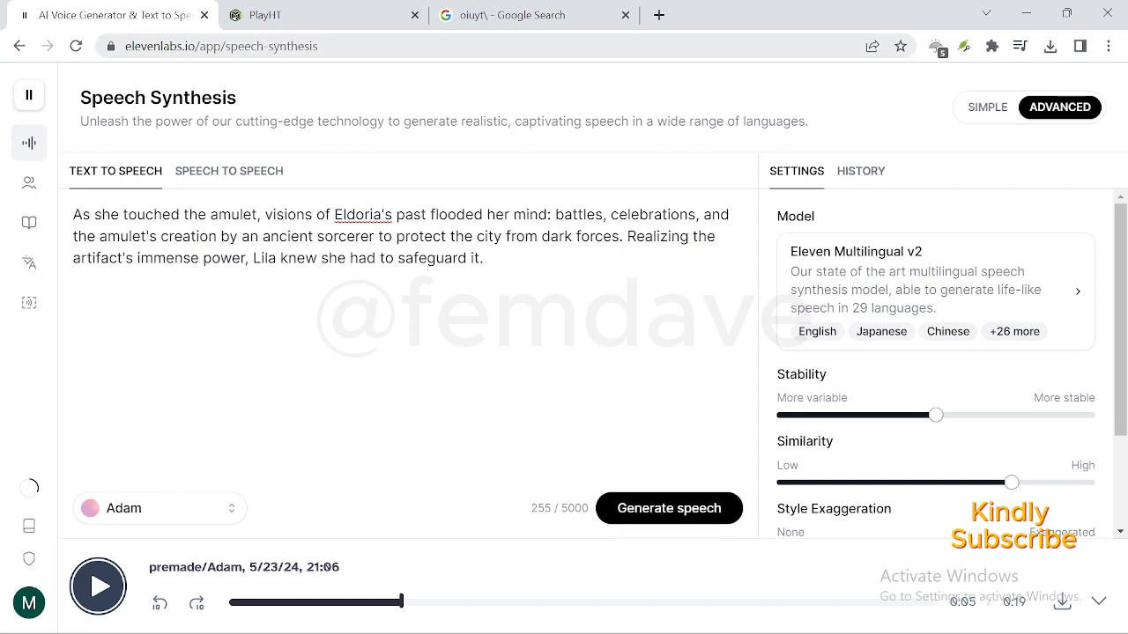
left_click(247, 21)
left_click(153, 12)
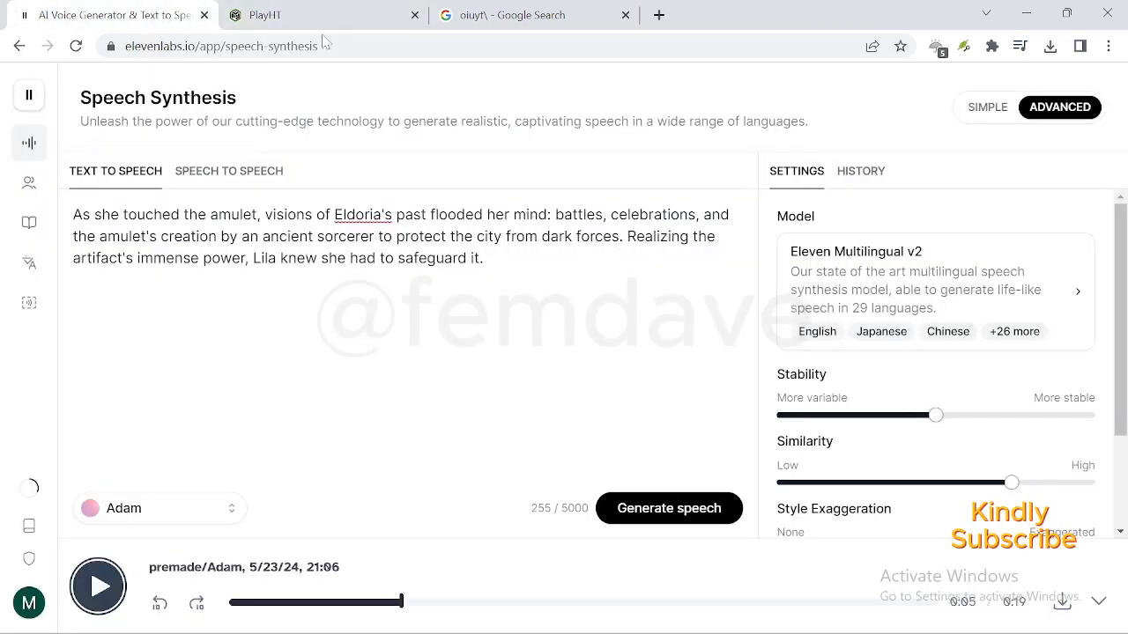
left_click(379, 18)
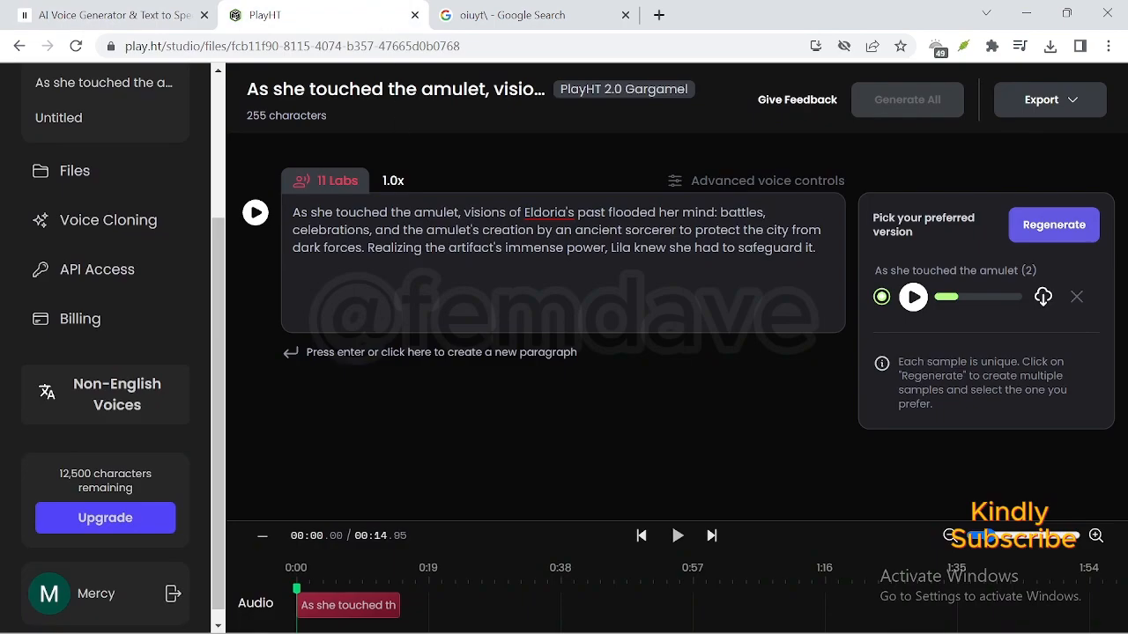
scroll(118, 414, "down", 1)
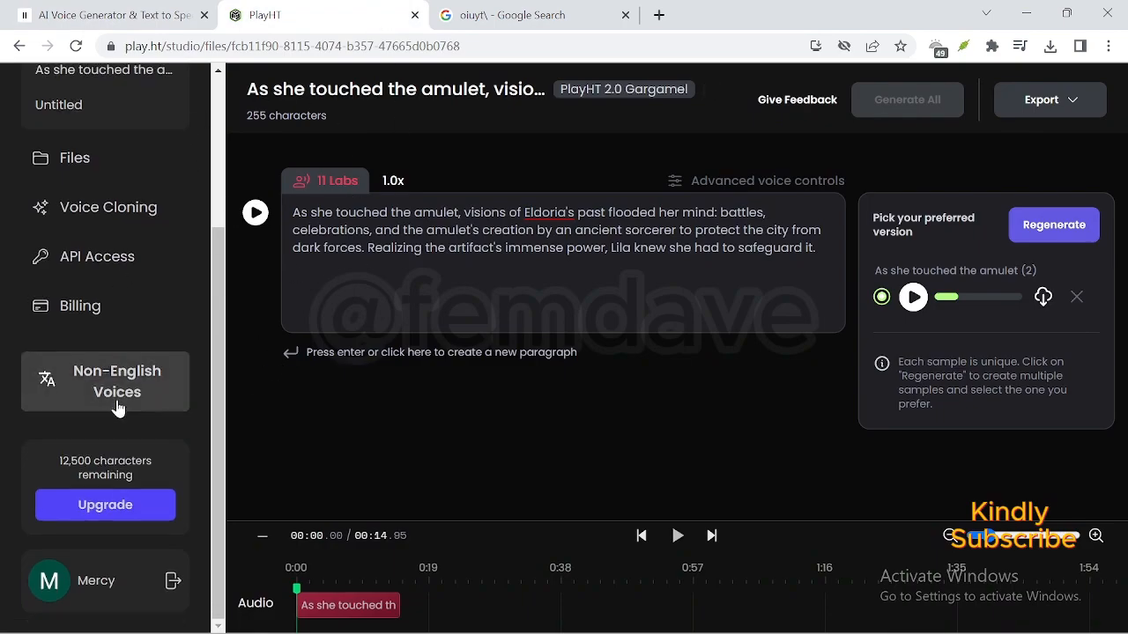
scroll(100, 428, "up", 3)
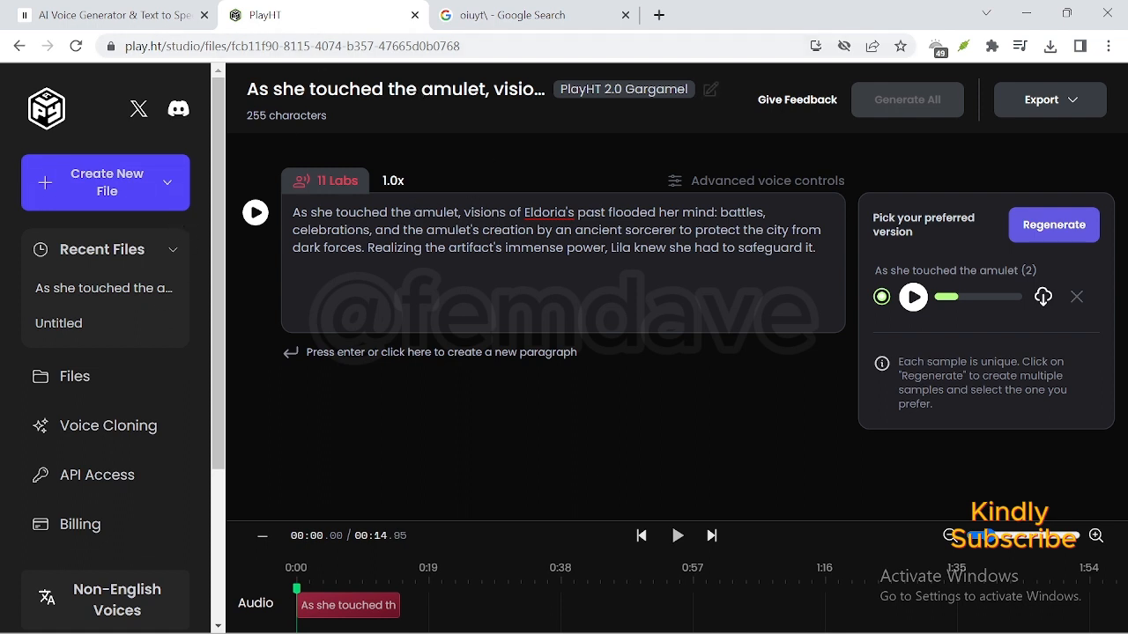
scroll(175, 253, "down", 3)
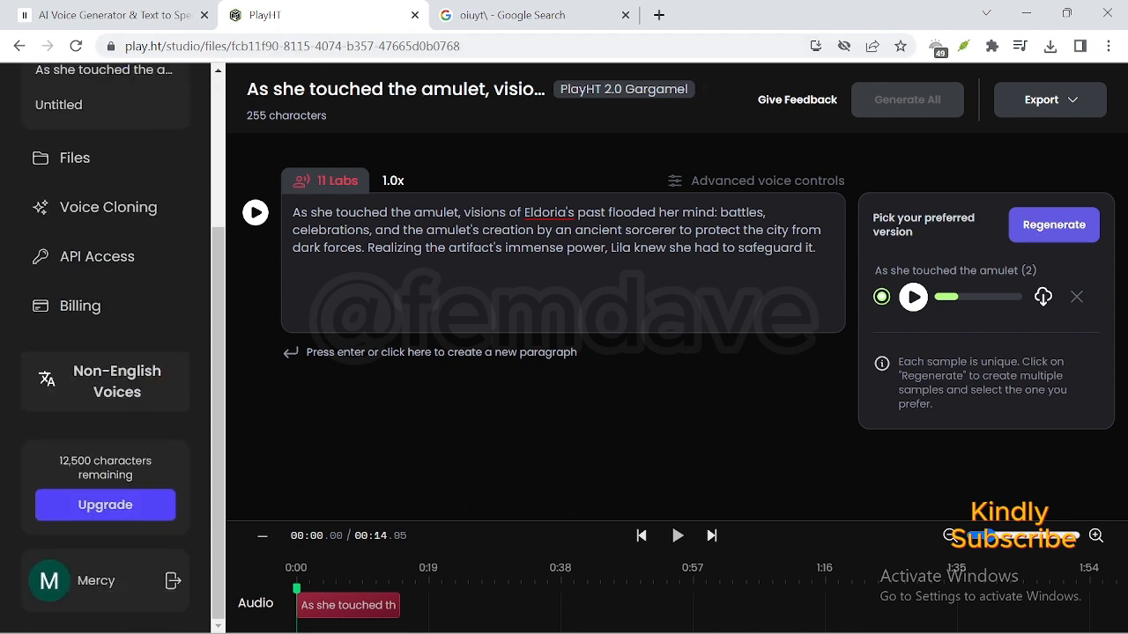
Play the Adam speech in ElevenLabs and the cloned-voice sample in PlayHT to compare the two voices.
left_click(179, 15)
left_click(99, 587)
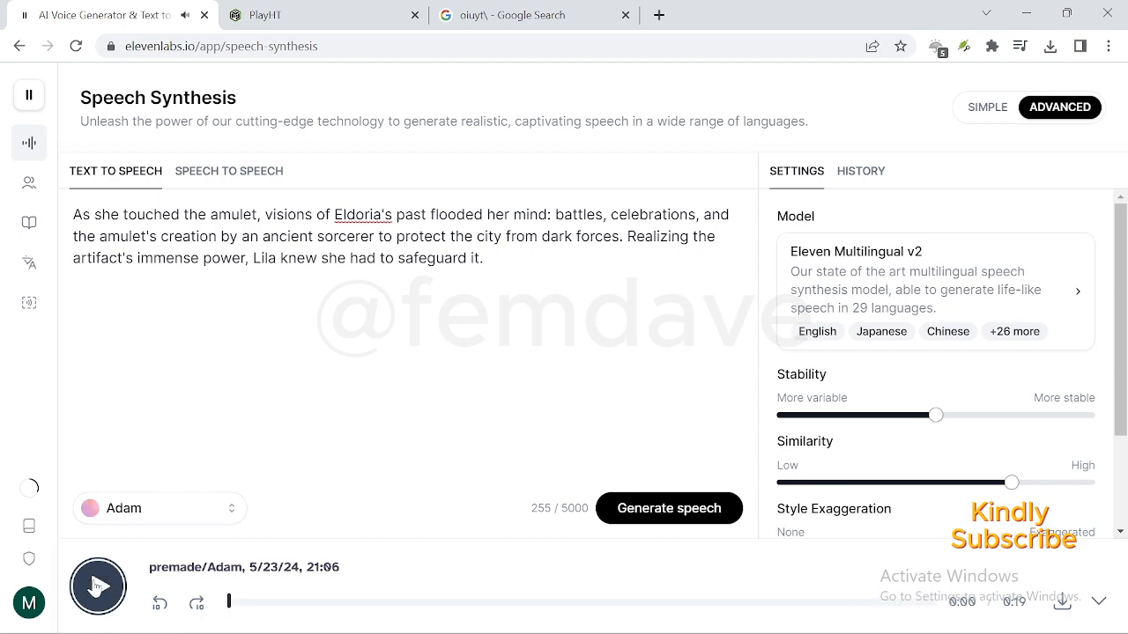
left_click(265, 15)
left_click(913, 297)
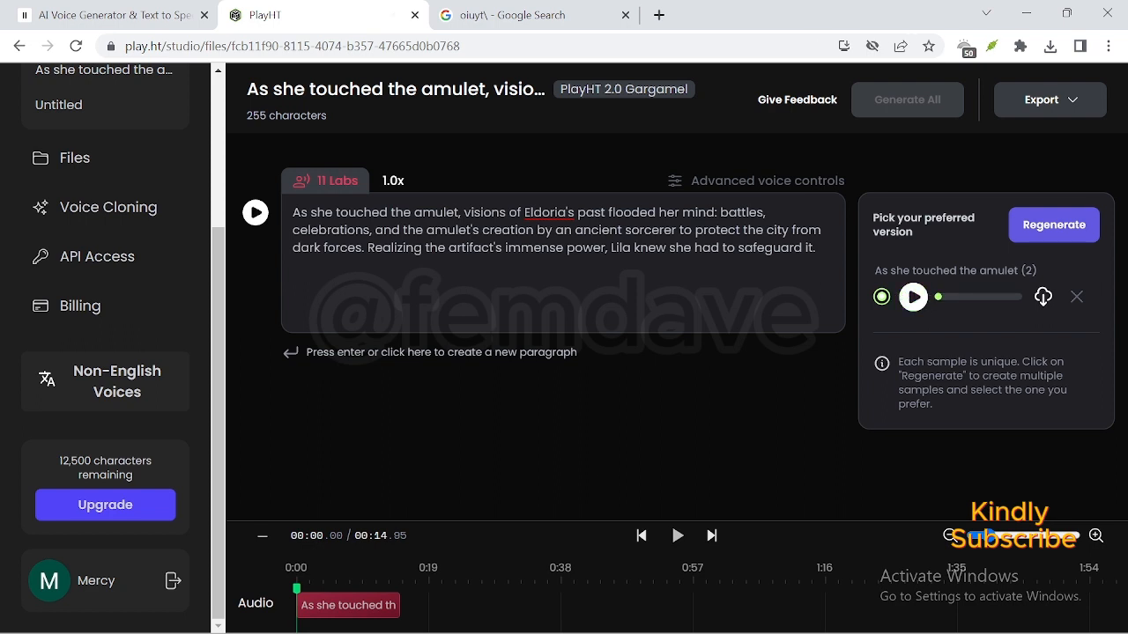
left_click_drag(376, 230, 470, 230)
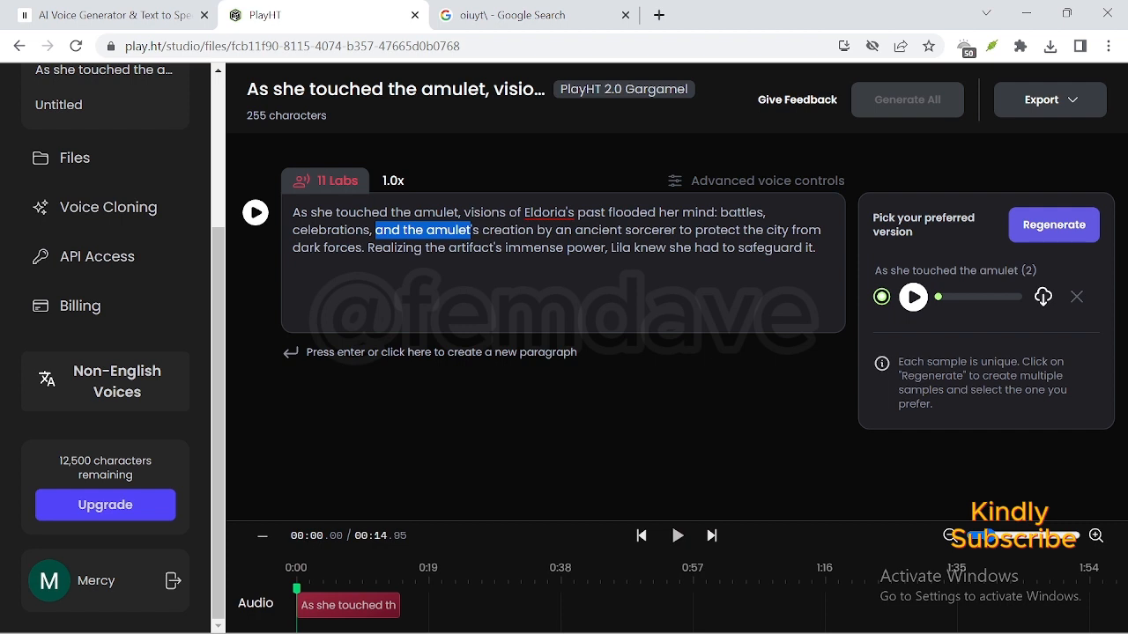
left_click(713, 212)
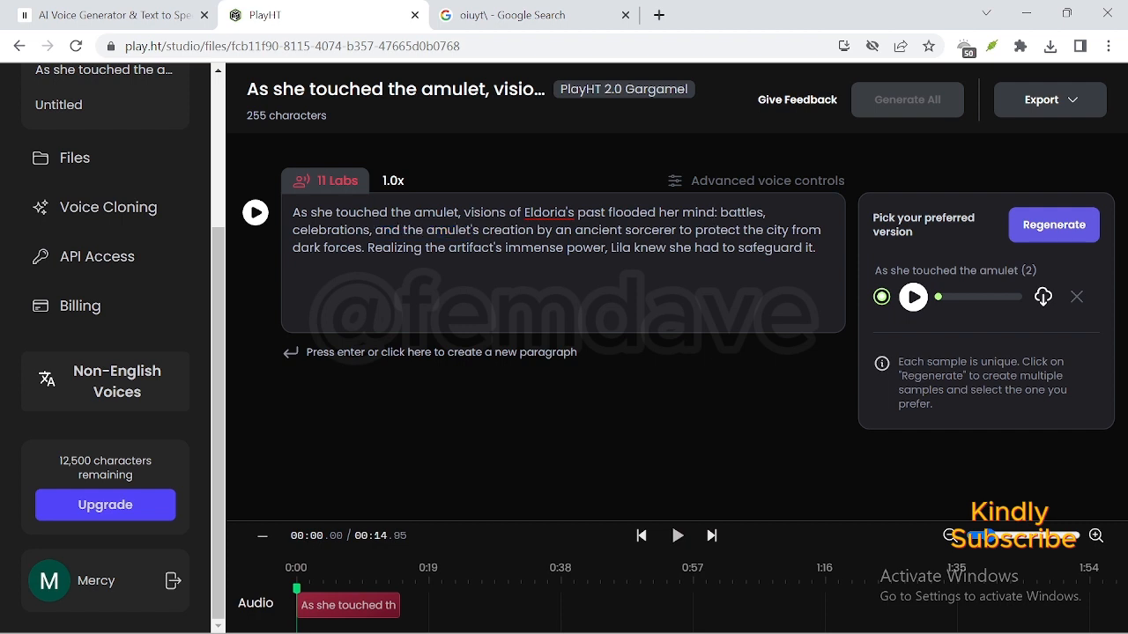
Replace the colon after "mind" with a comma and add a comma after "sorcerer" in the amulet paragraph.
key("BackSpace")
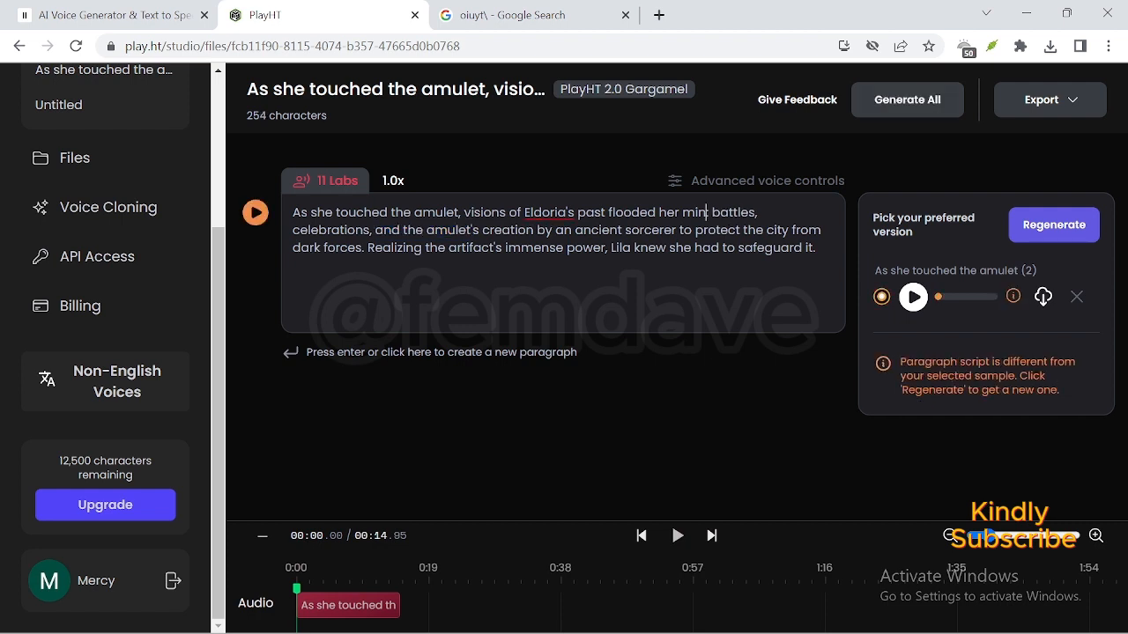
type("d,")
key("Right")
key("BackSpace")
type(",")
left_click(680, 230)
key("BackSpace")
type(",")
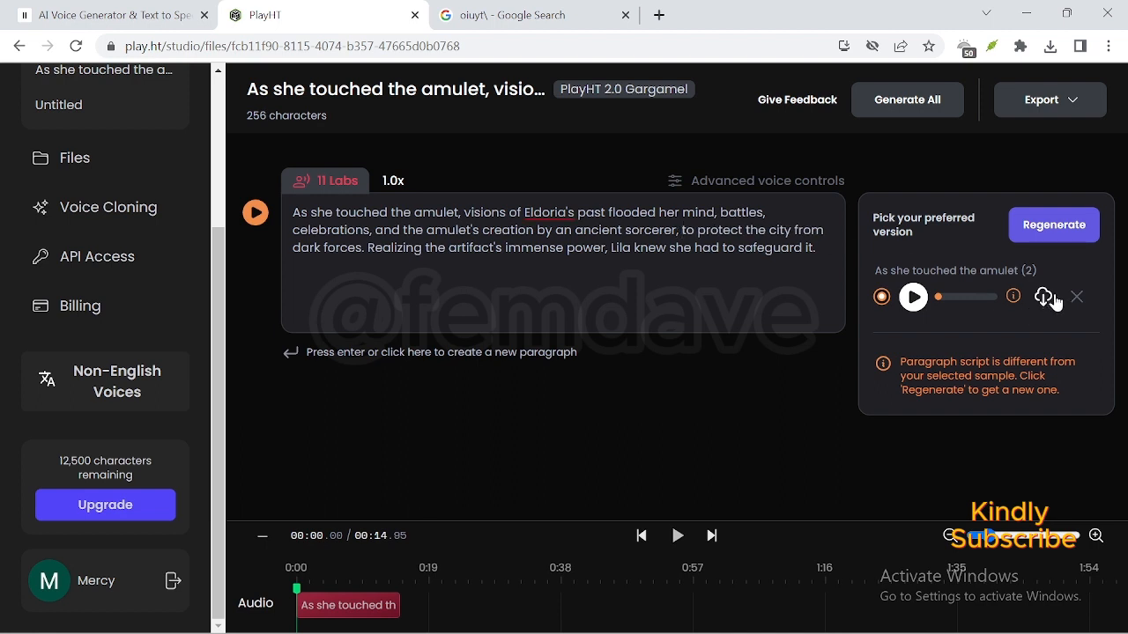
Regenerate the speech for the edited paragraph and delete the older sample (2).
left_click(1069, 227)
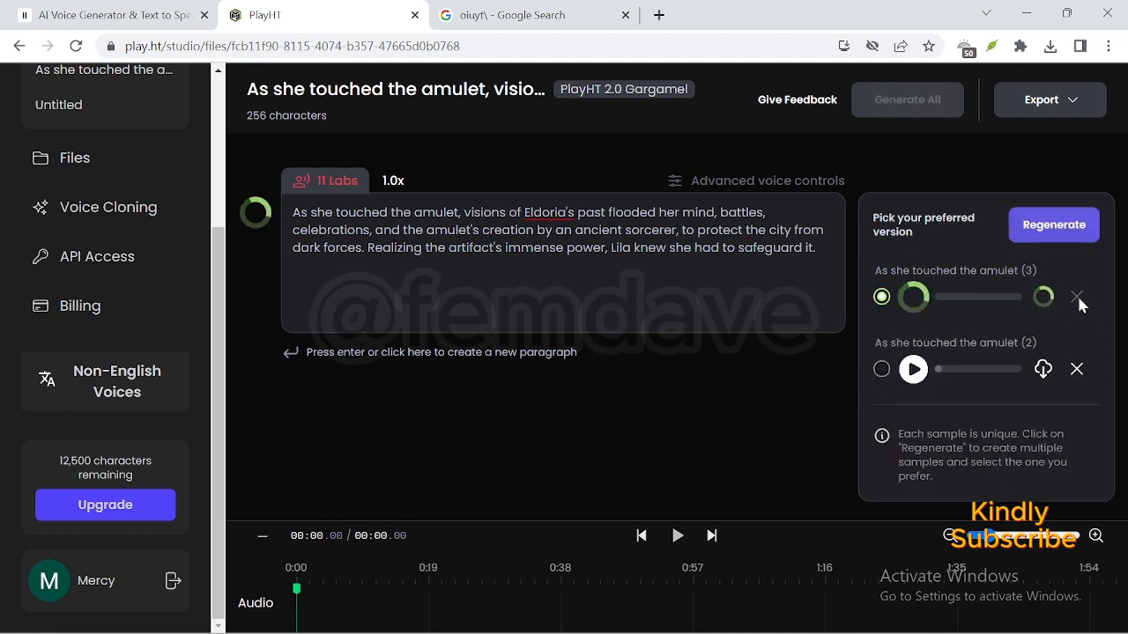
left_click(1075, 368)
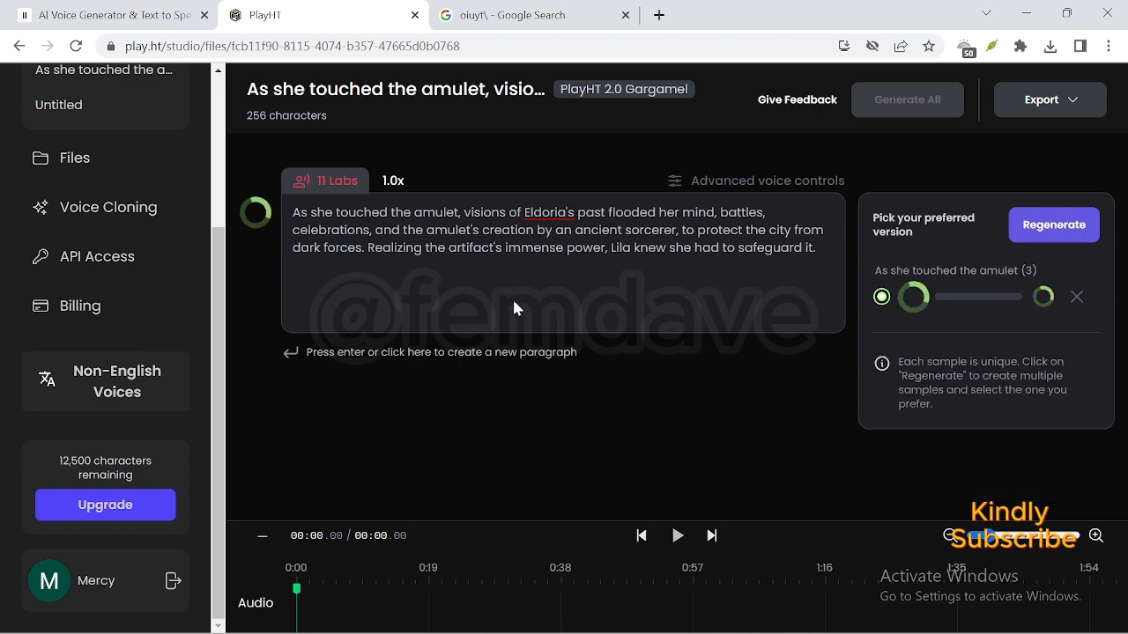
View the paragraph's speed options, close them without choosing one, and play the new amulet sample (3).
left_click(399, 181)
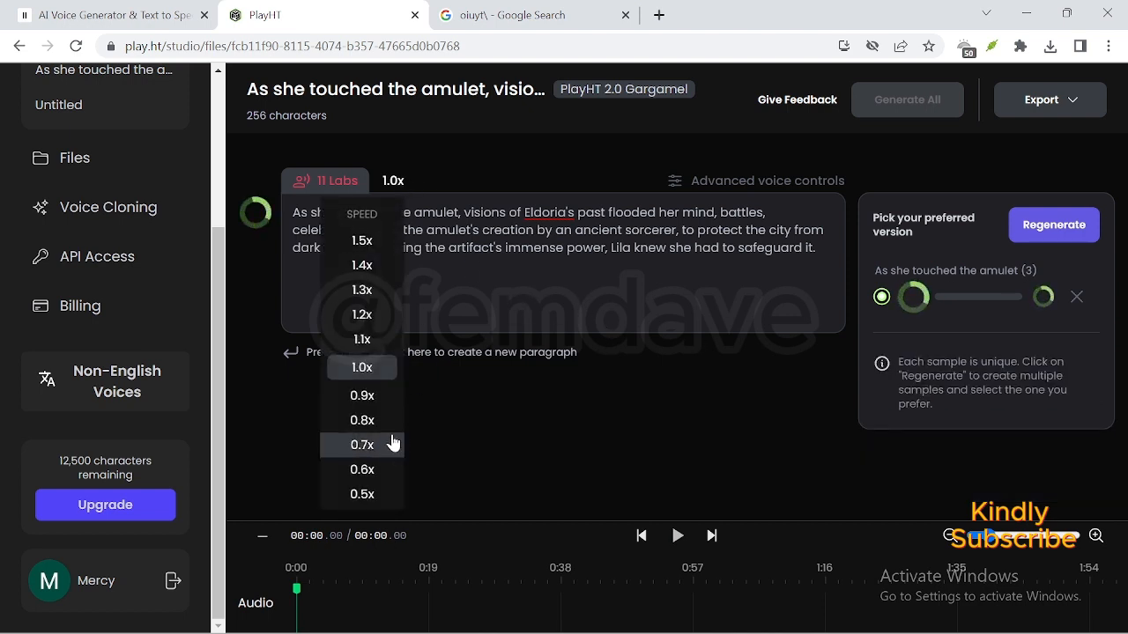
left_click(421, 160)
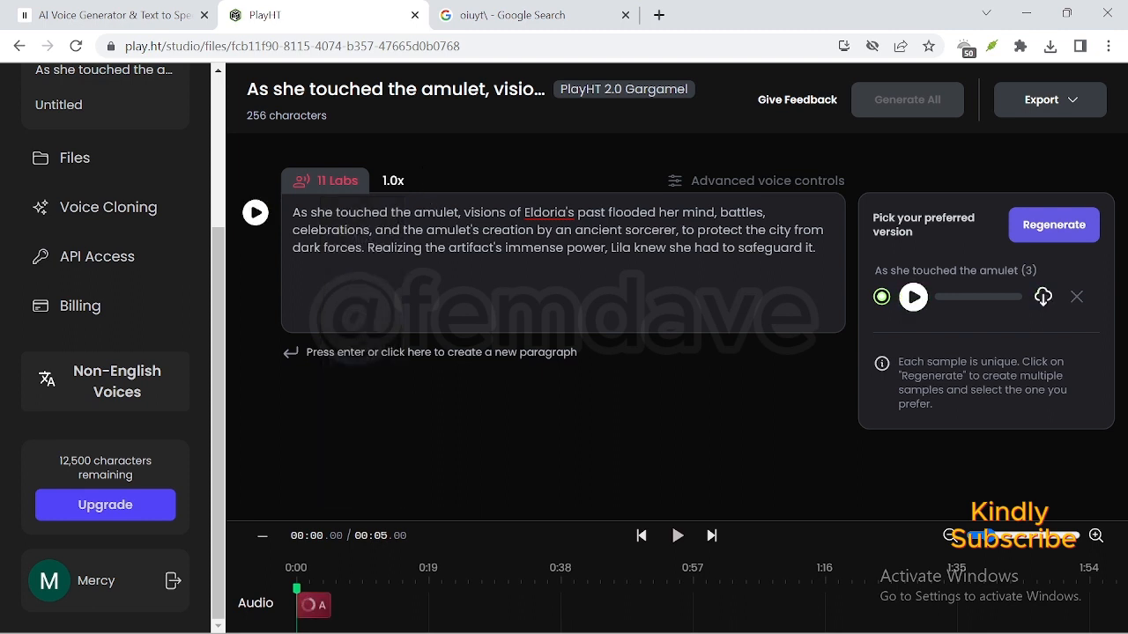
left_click(913, 300)
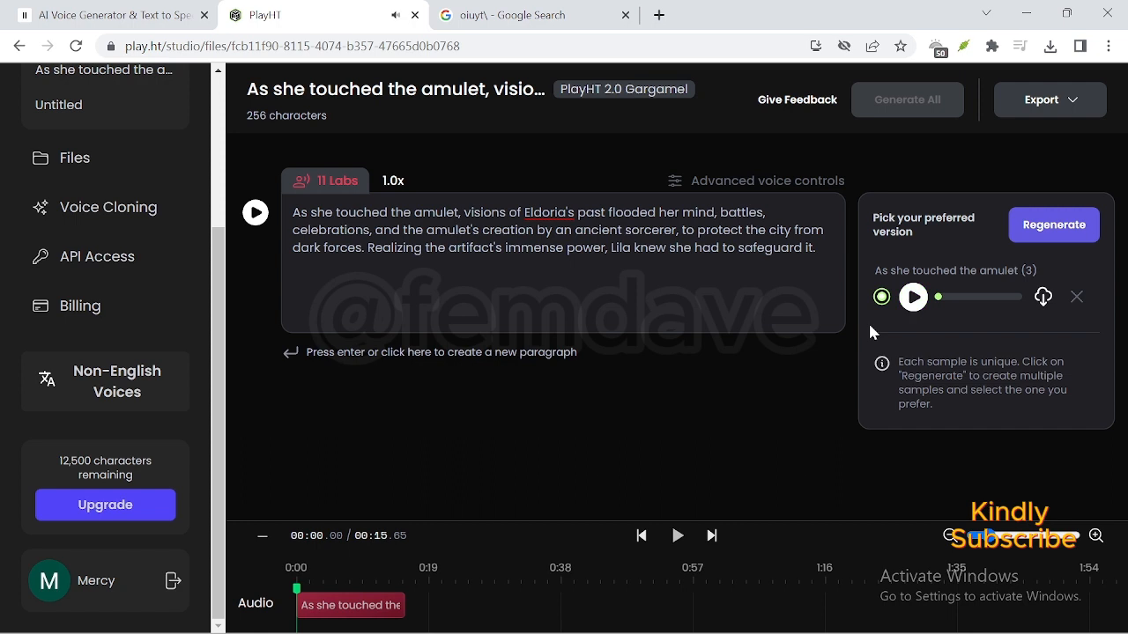